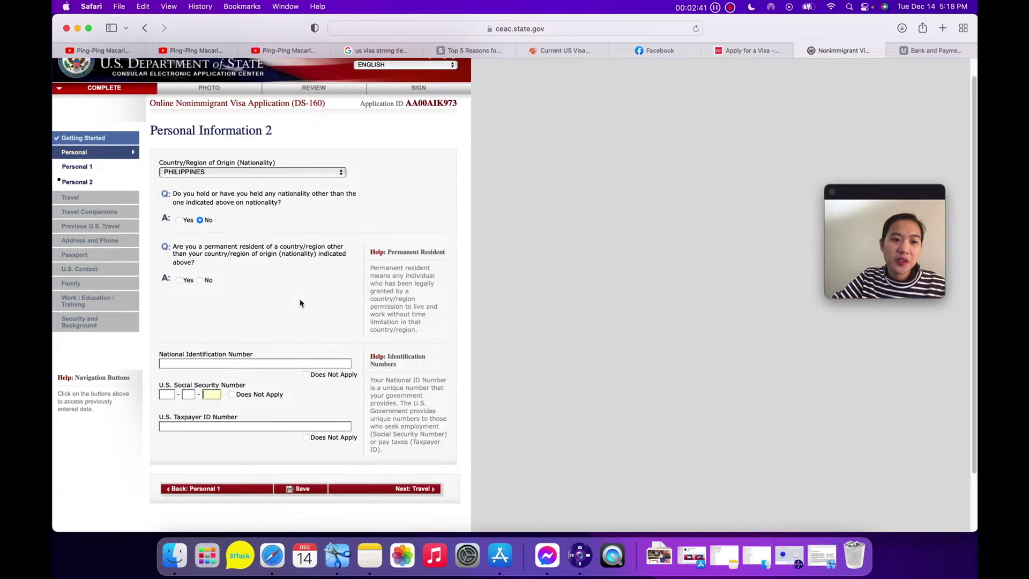
Answer Yes to permanent residency elsewhere and mark national ID, SSN and taxpayer ID as Does Not Apply.
scroll(242, 257, "down", 3)
left_click(179, 213)
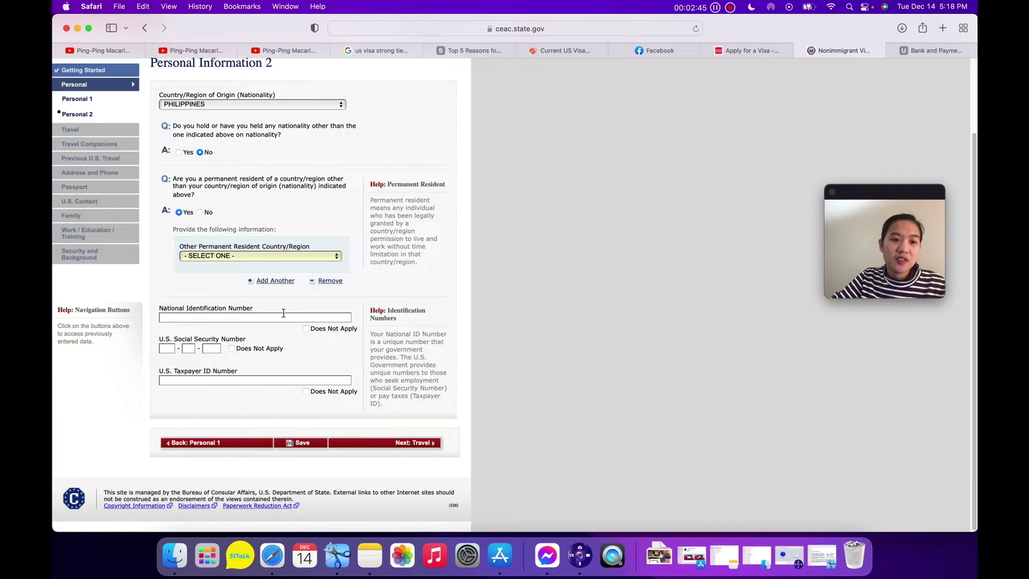
left_click(306, 329)
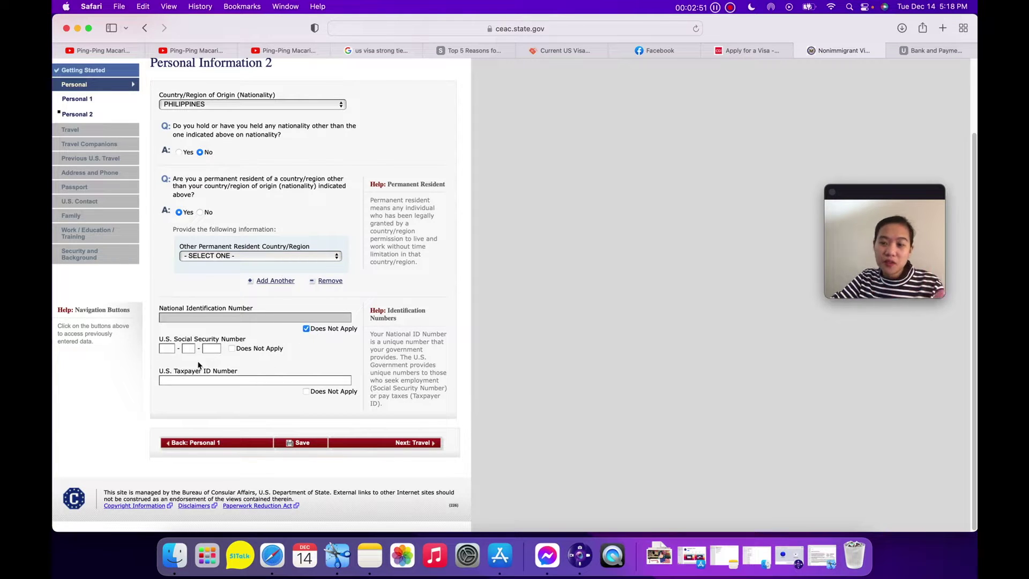
left_click(232, 349)
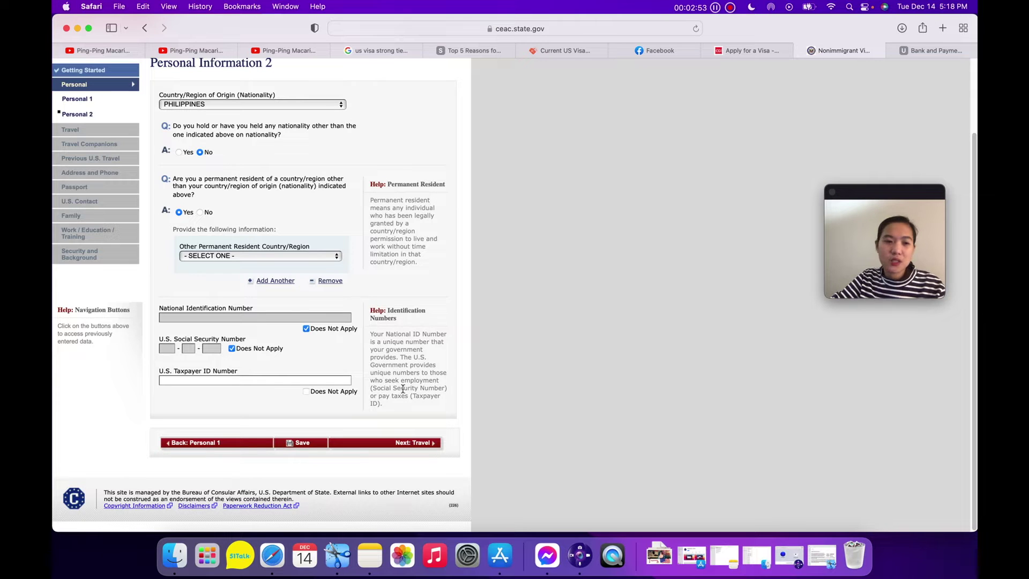
left_click(307, 391)
left_click(414, 444)
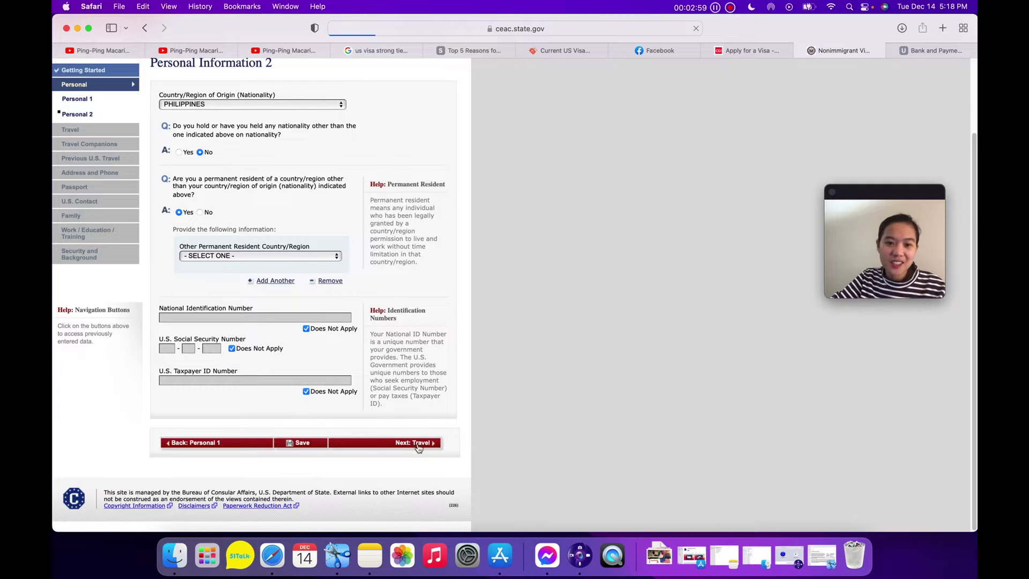
Enter PHILIPPINES as the other permanent-residence country.
scroll(368, 220, "down", 3)
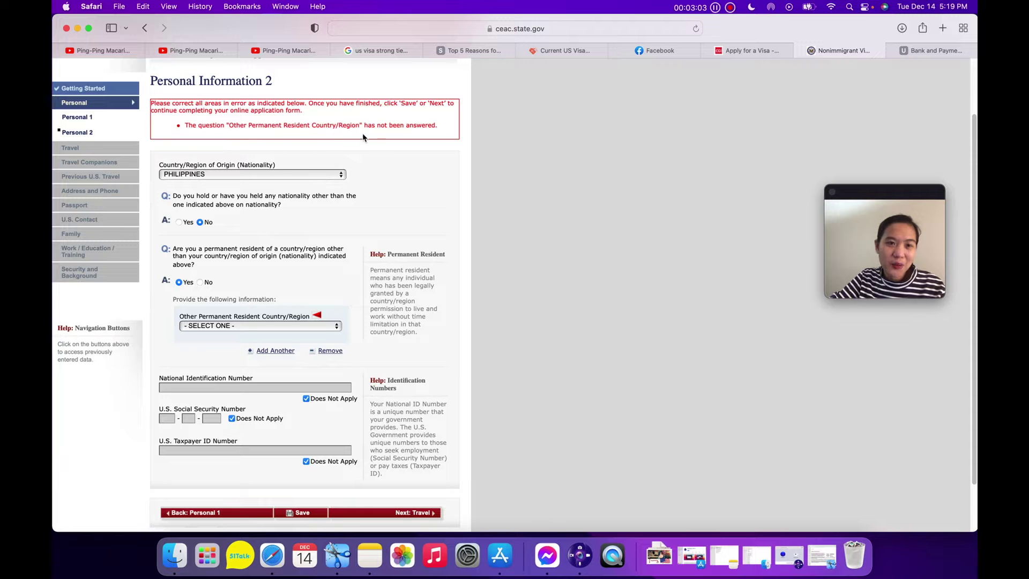
scroll(411, 206, "down", 2)
scroll(402, 241, "down", 1)
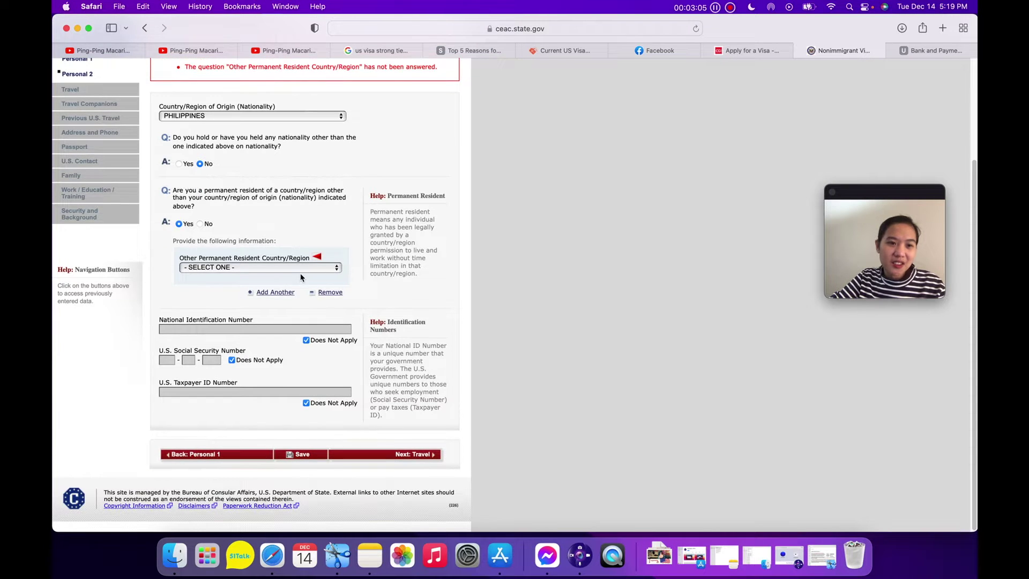
left_click(301, 273)
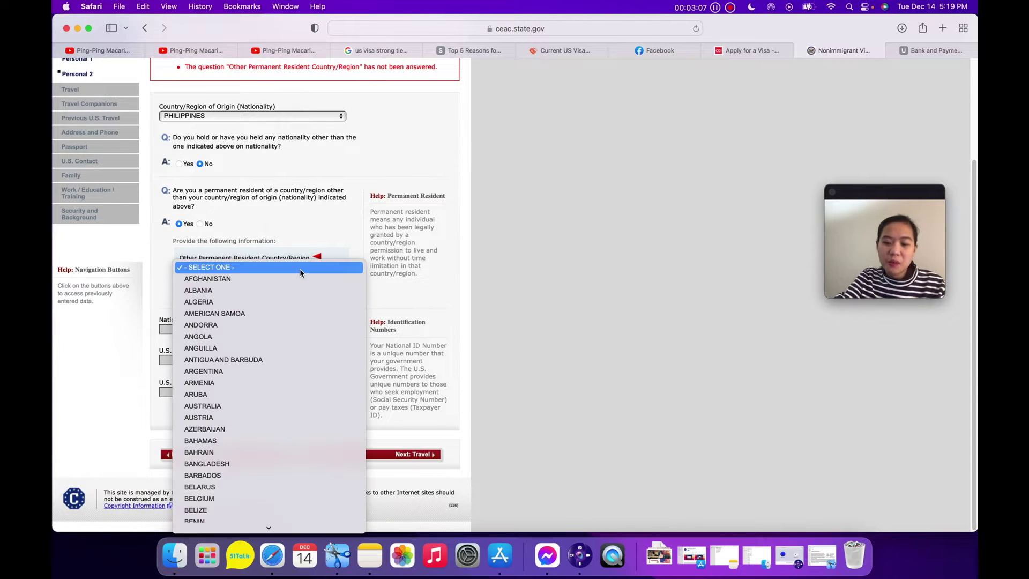
type("ph")
key("Return")
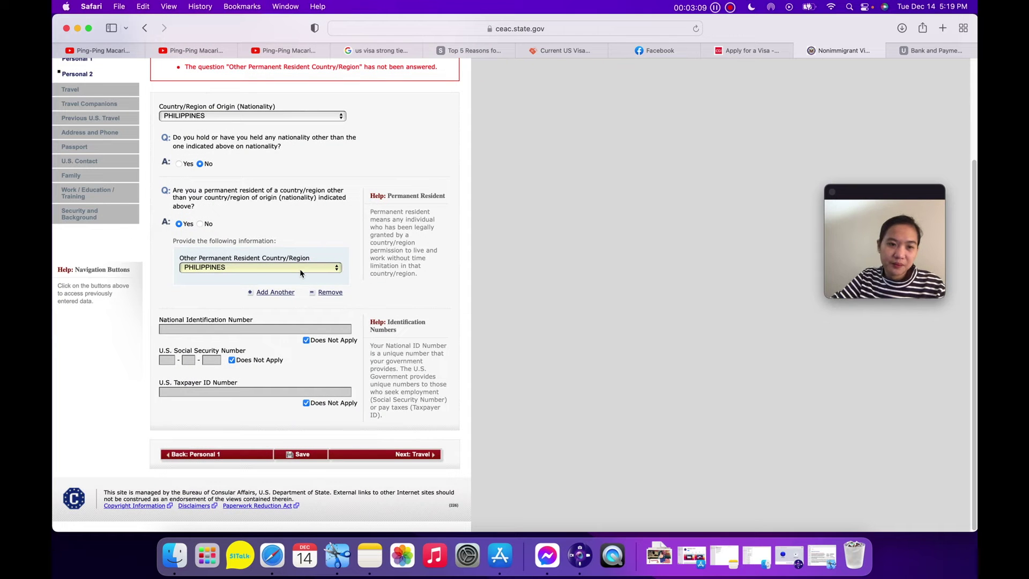
left_click(413, 460)
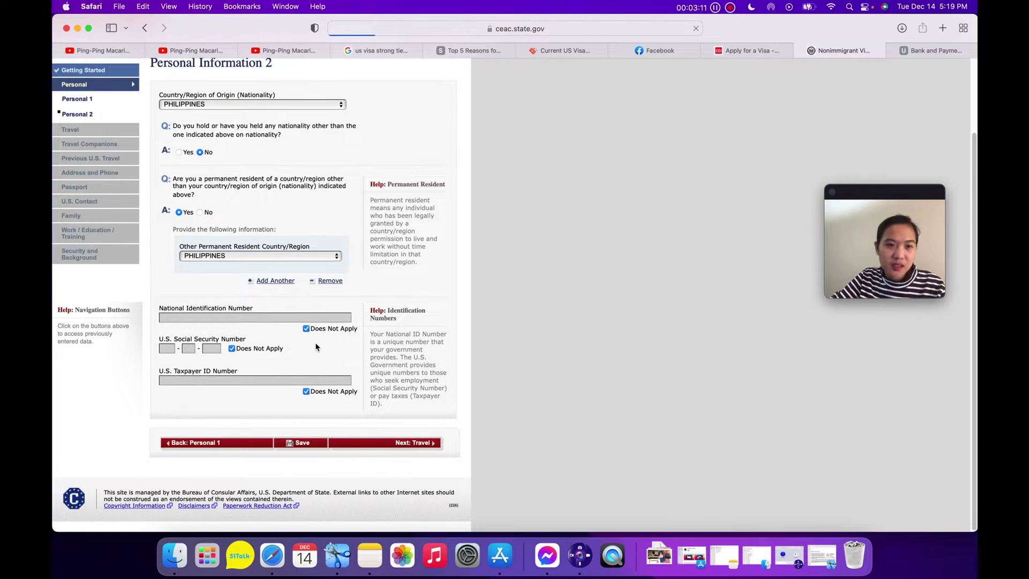
Change the permanent-residency answer to No, removing the extra country entry.
scroll(327, 322, "down", 1)
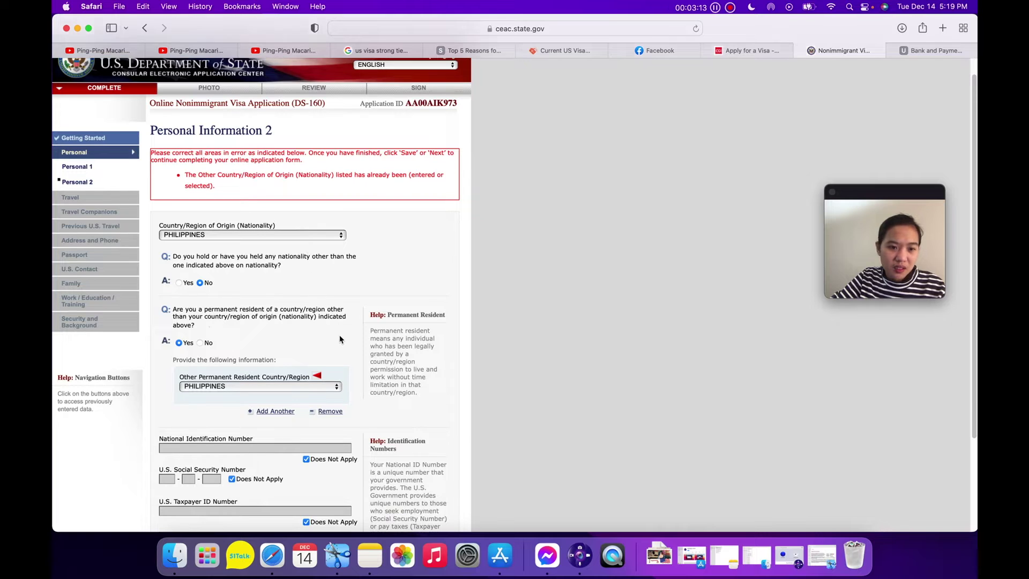
scroll(292, 380, "down", 1)
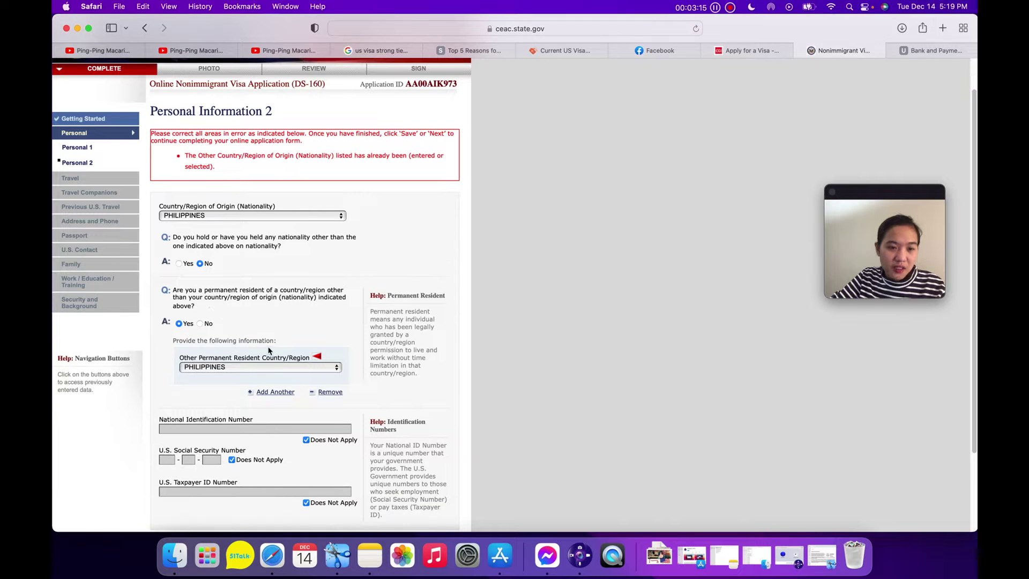
scroll(296, 378, "down", 1)
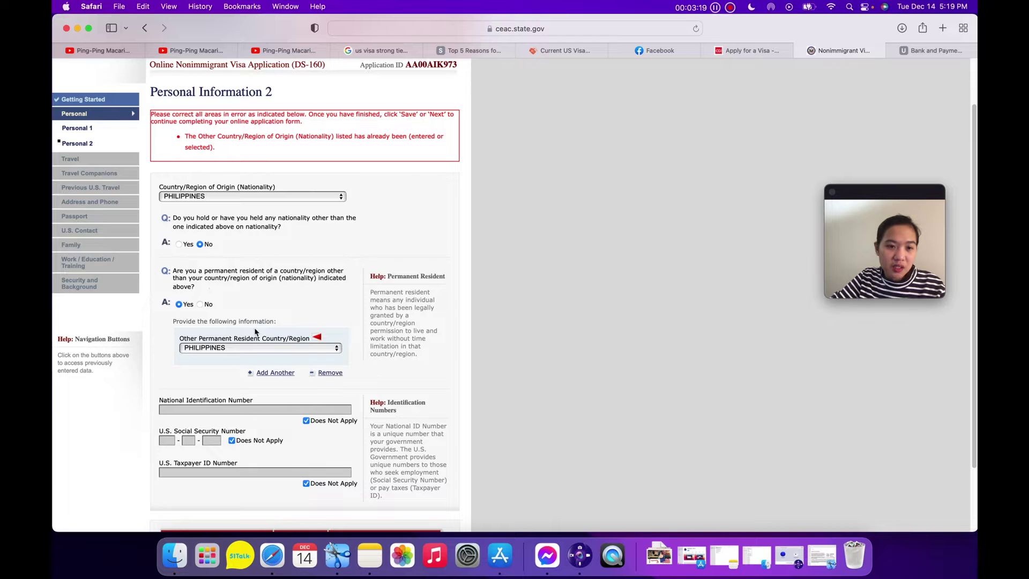
scroll(212, 319, "down", 1)
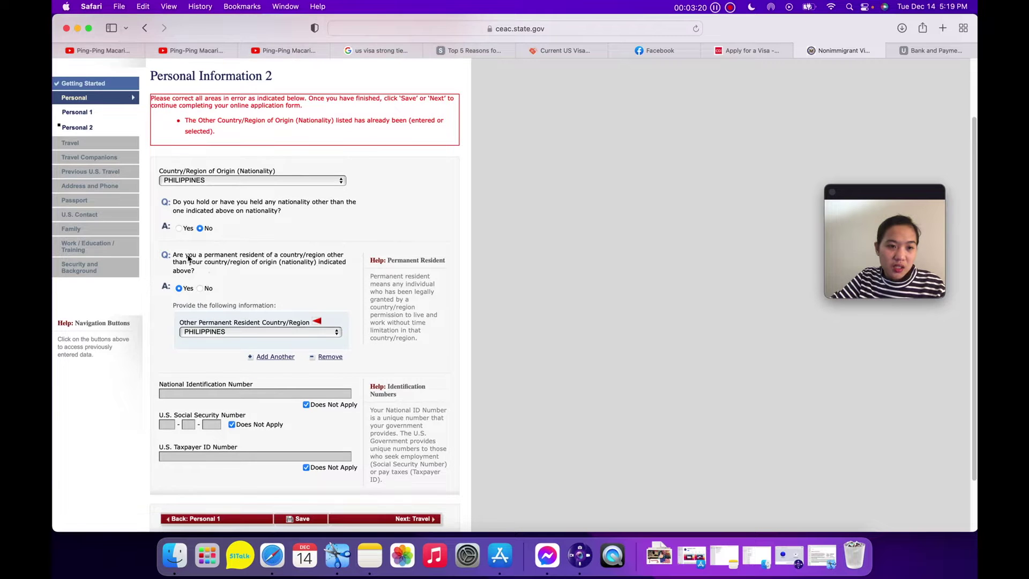
left_click(200, 288)
scroll(343, 351, "down", 2)
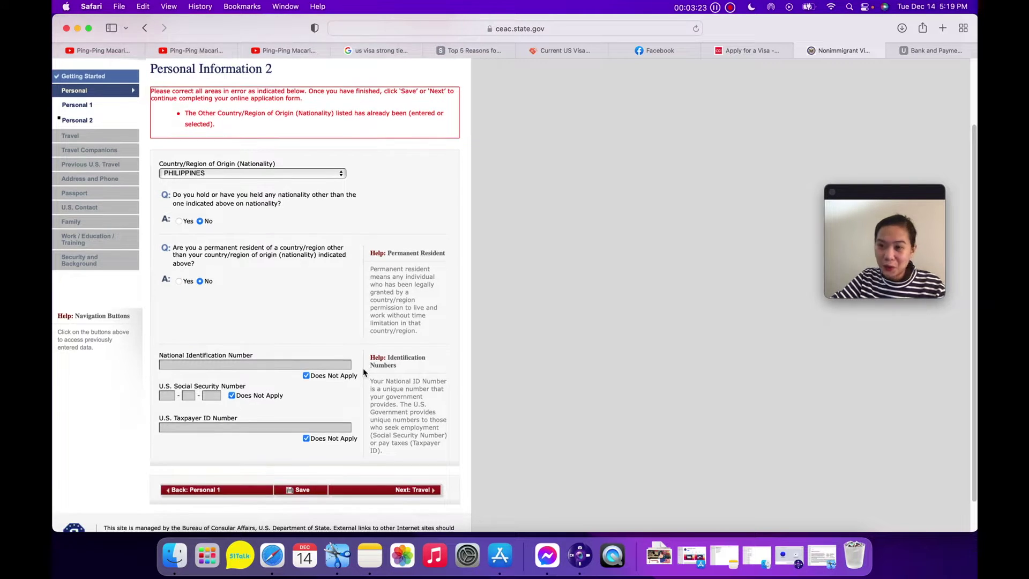
On Travel Information, set Purpose of Trip to TEMP. BUSINESS PLEASURE VISITOR (B) instead of K.
left_click(418, 454)
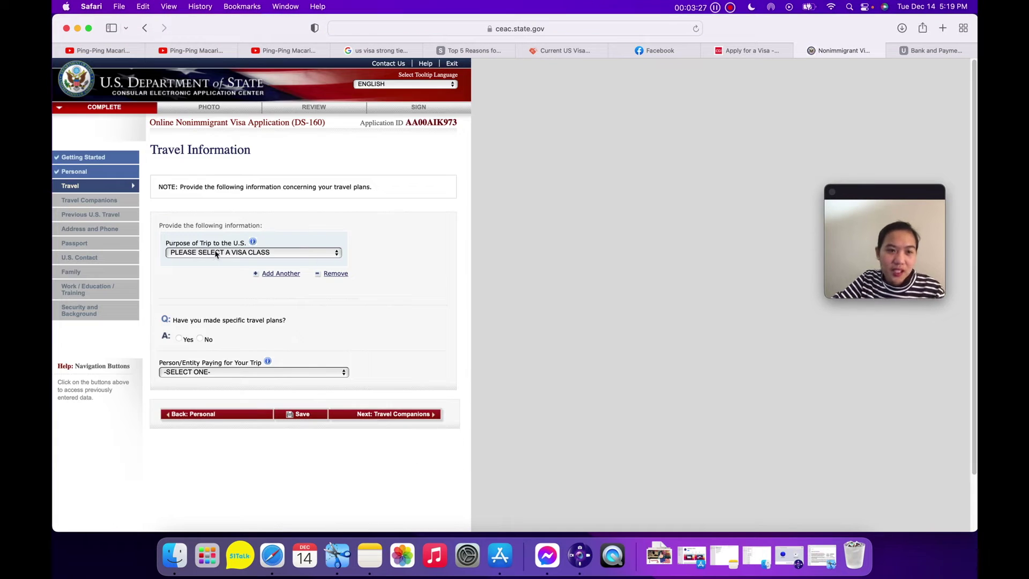
left_click(296, 253)
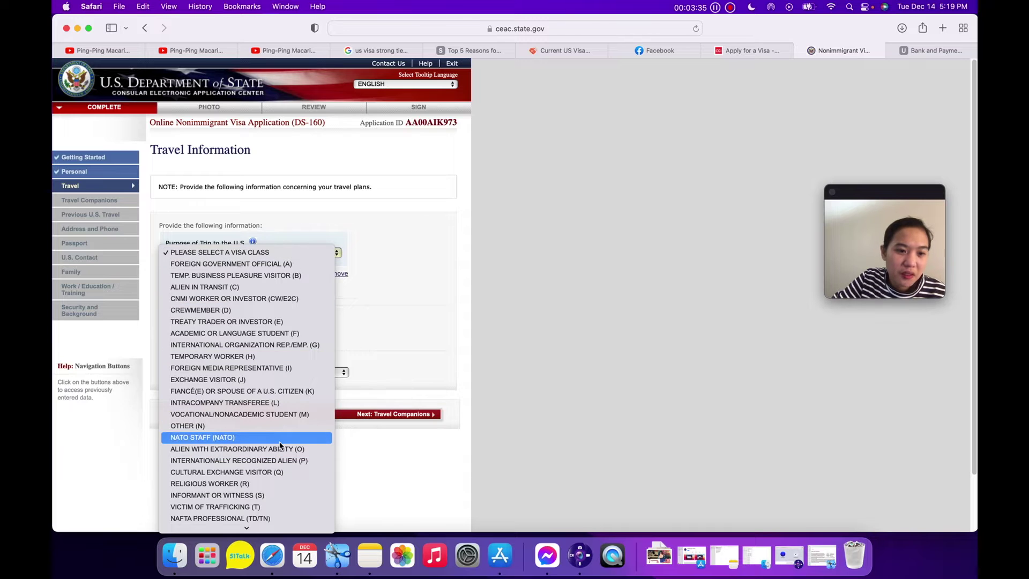
left_click(250, 395)
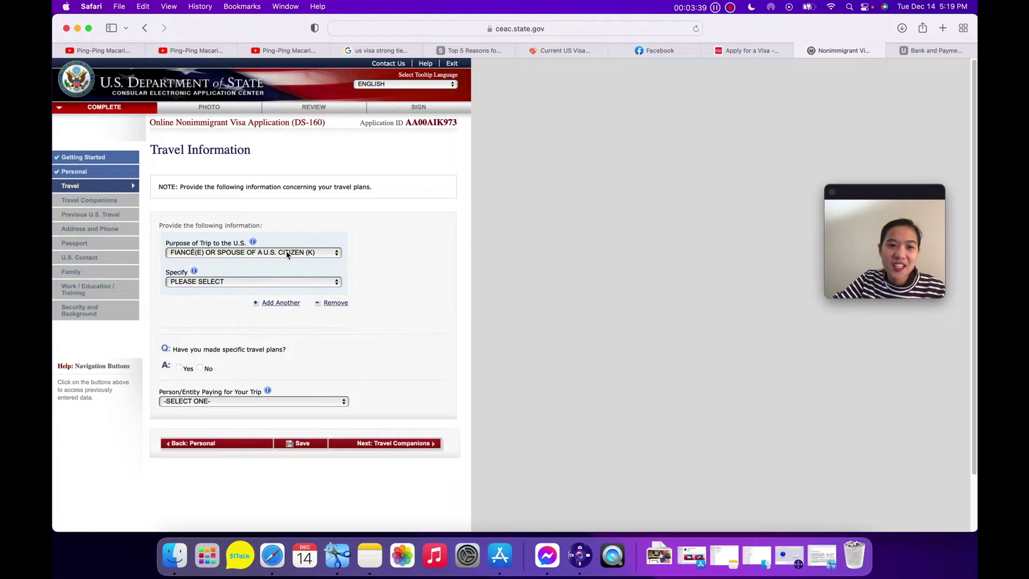
left_click(288, 254)
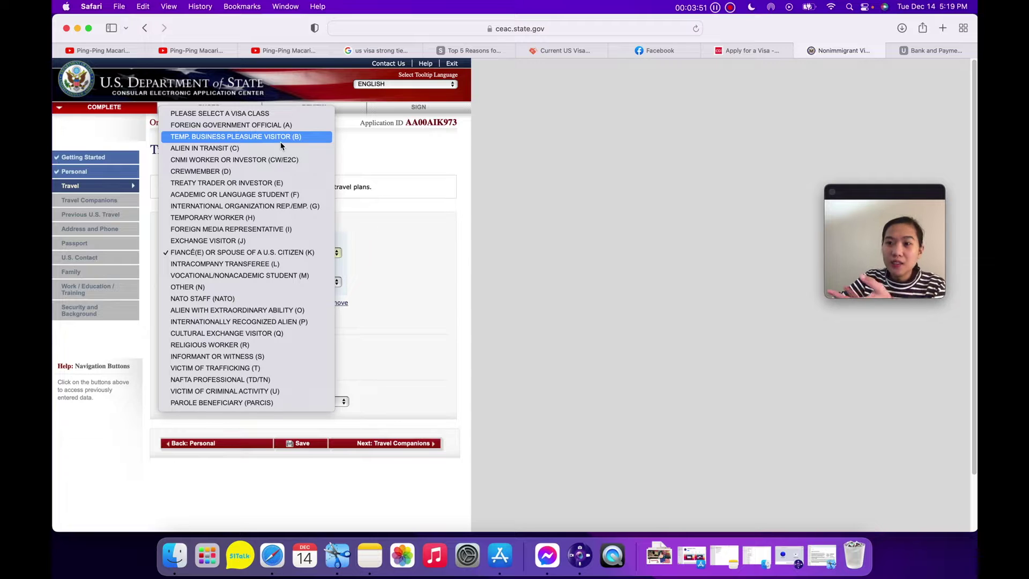
left_click(281, 142)
Reconfirm purpose (B) and specify it as BUSINESS & TOURISM (TEMPORARY VISITOR) (B1/B2).
scroll(363, 318, "down", 1)
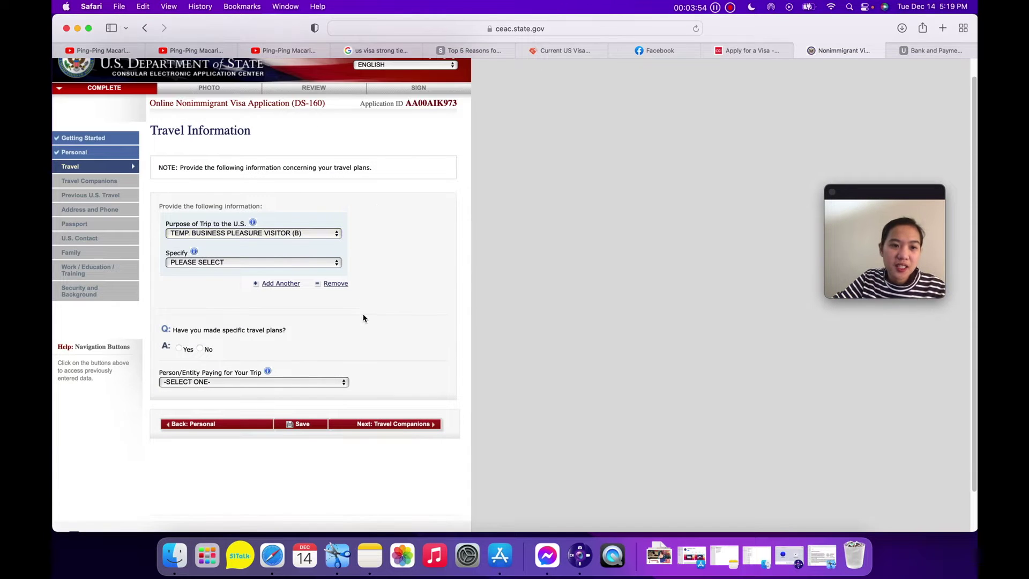
left_click(247, 263)
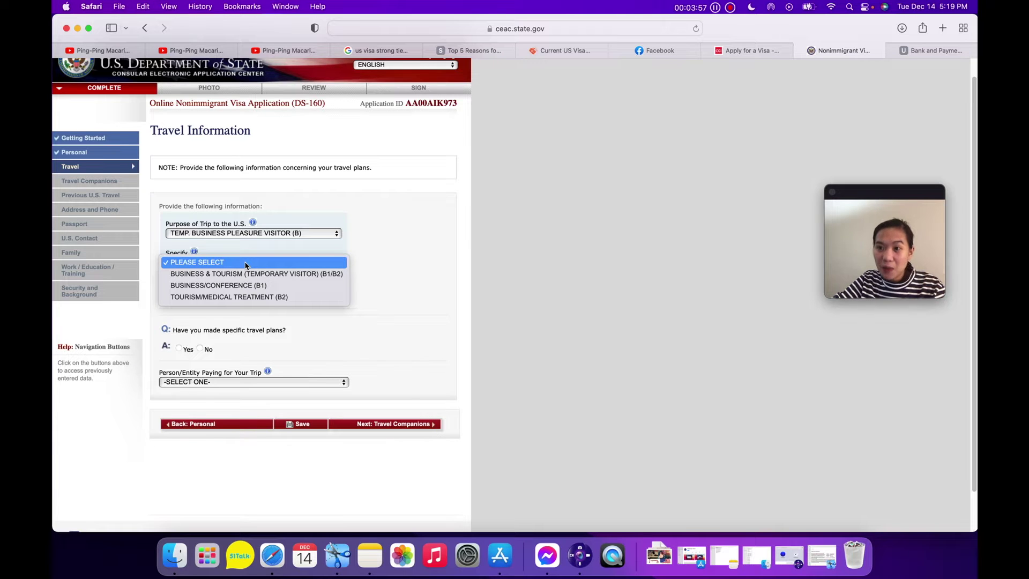
left_click(253, 241)
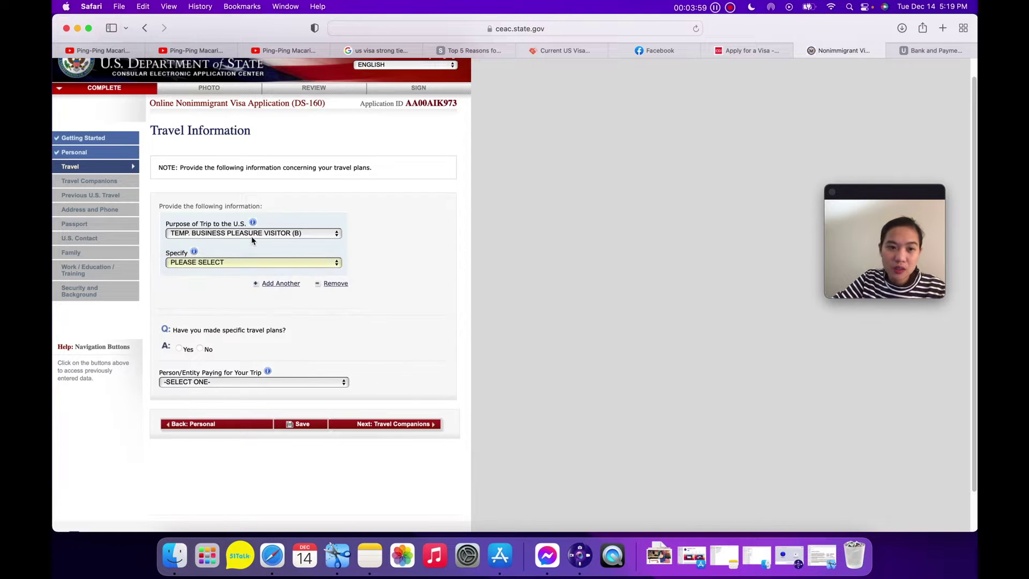
left_click(253, 239)
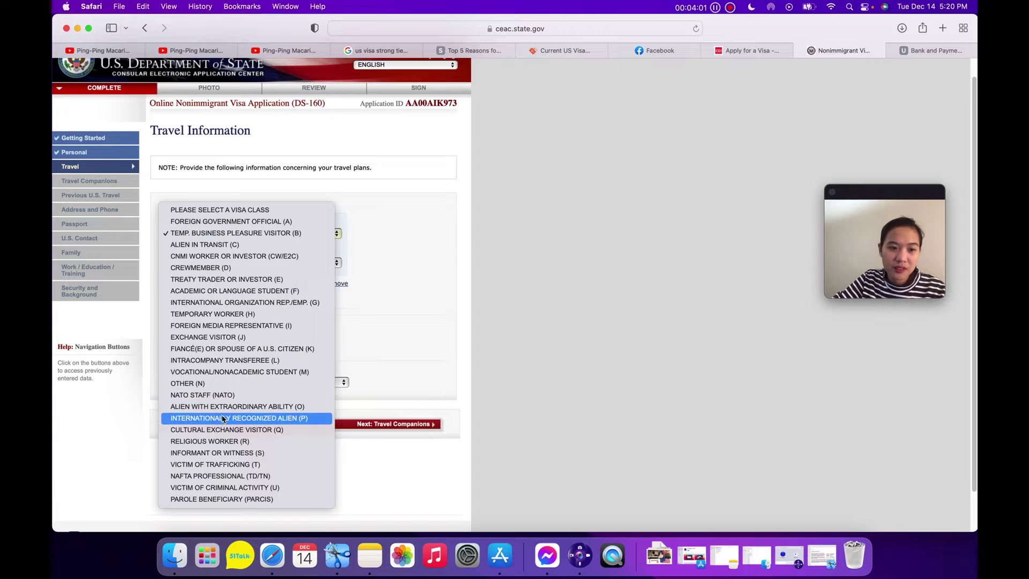
left_click(228, 349)
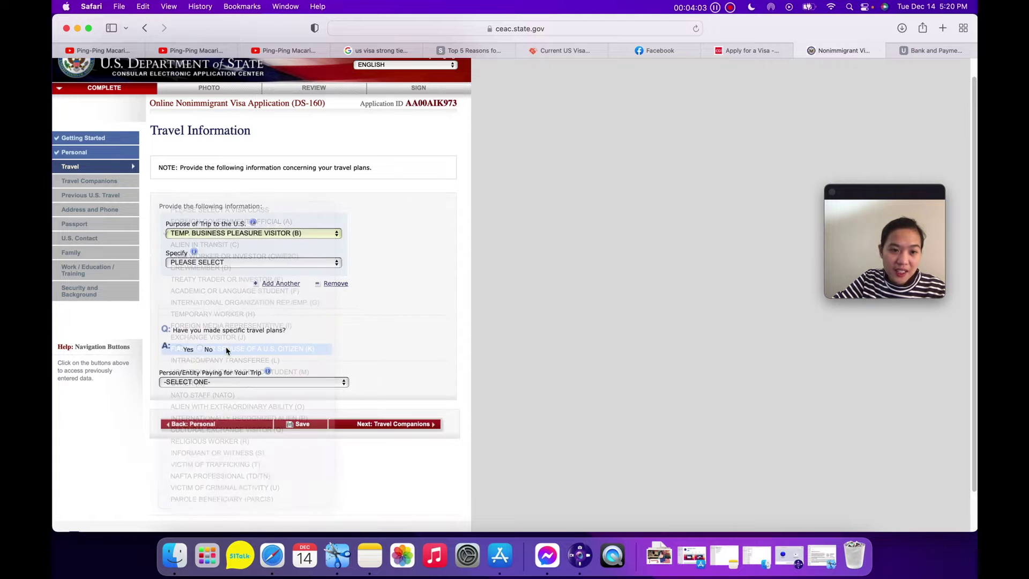
left_click(250, 235)
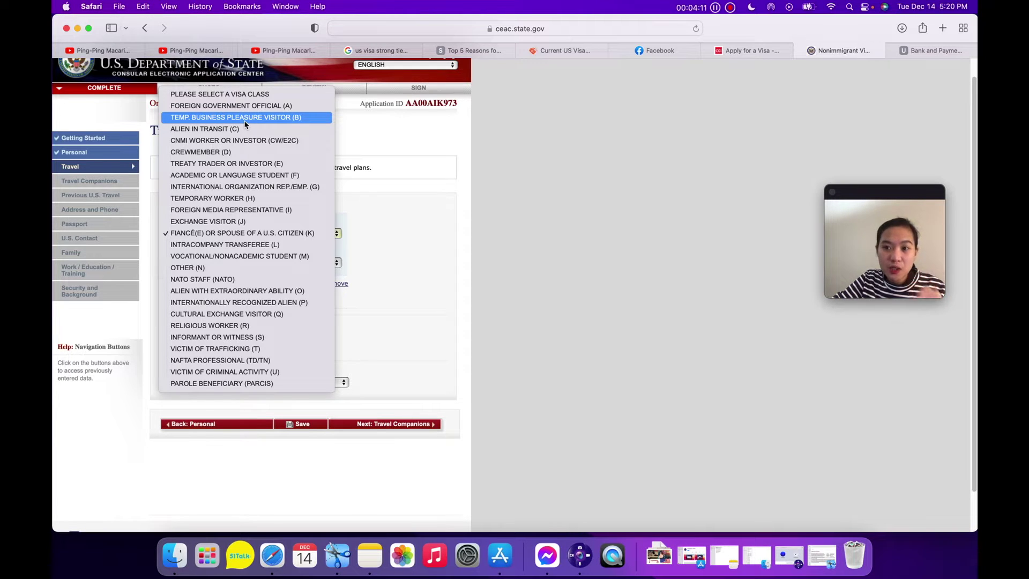
left_click(244, 118)
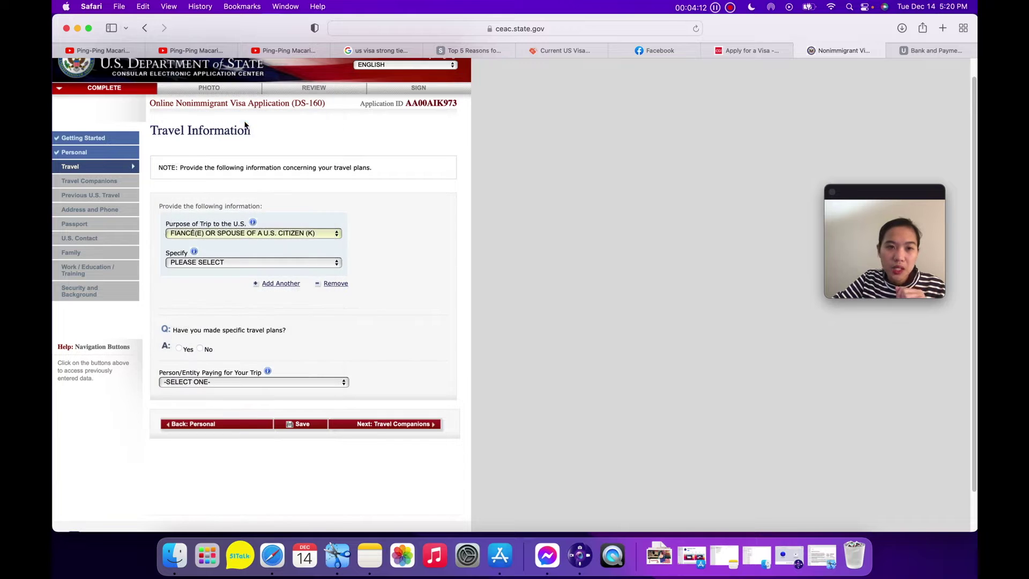
left_click(250, 263)
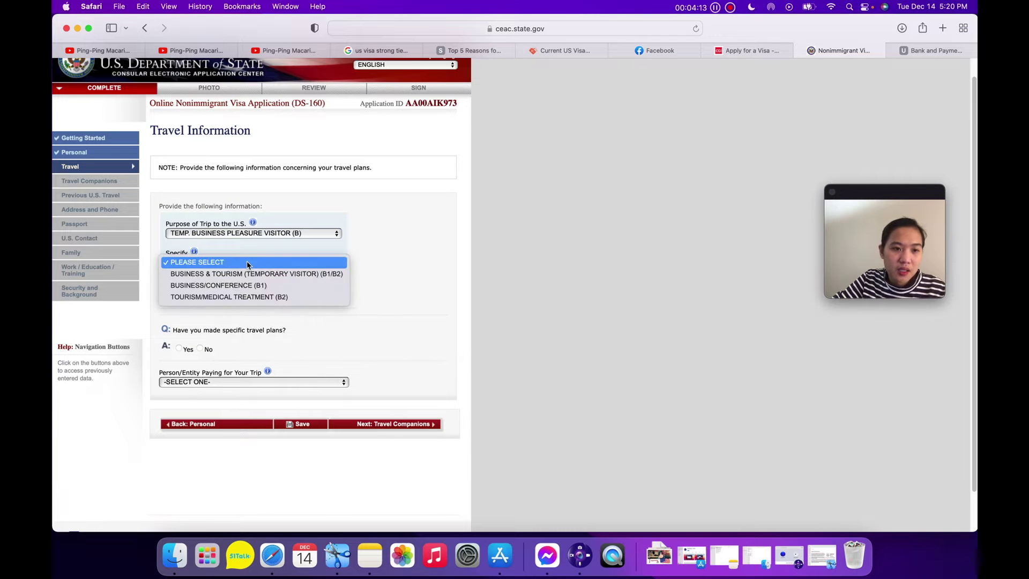
left_click(284, 277)
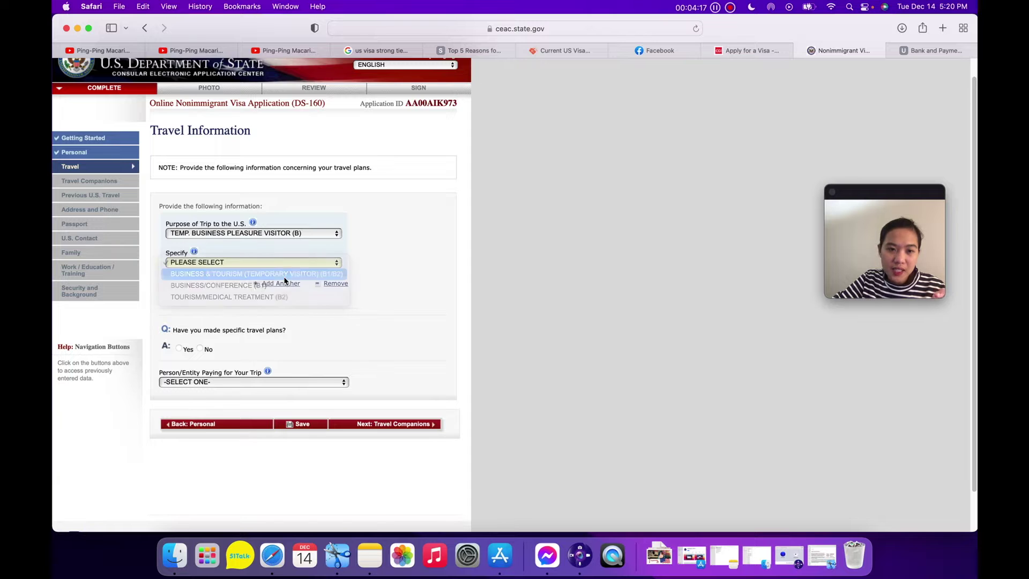
scroll(323, 327, "down", 2)
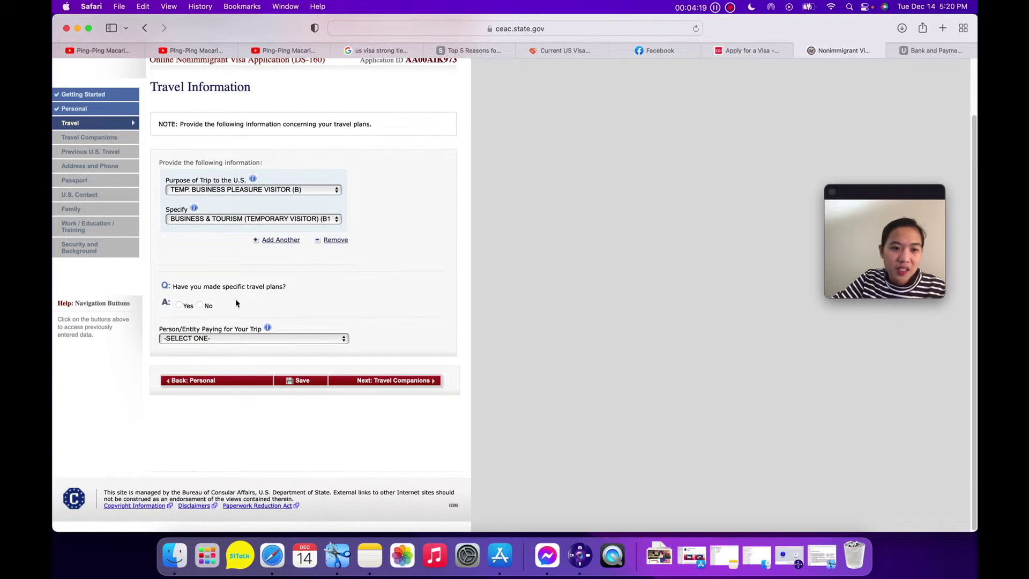
Answer Yes to specific travel plans and set arrival 13 MAY 2022 in MADISON.
left_click(180, 305)
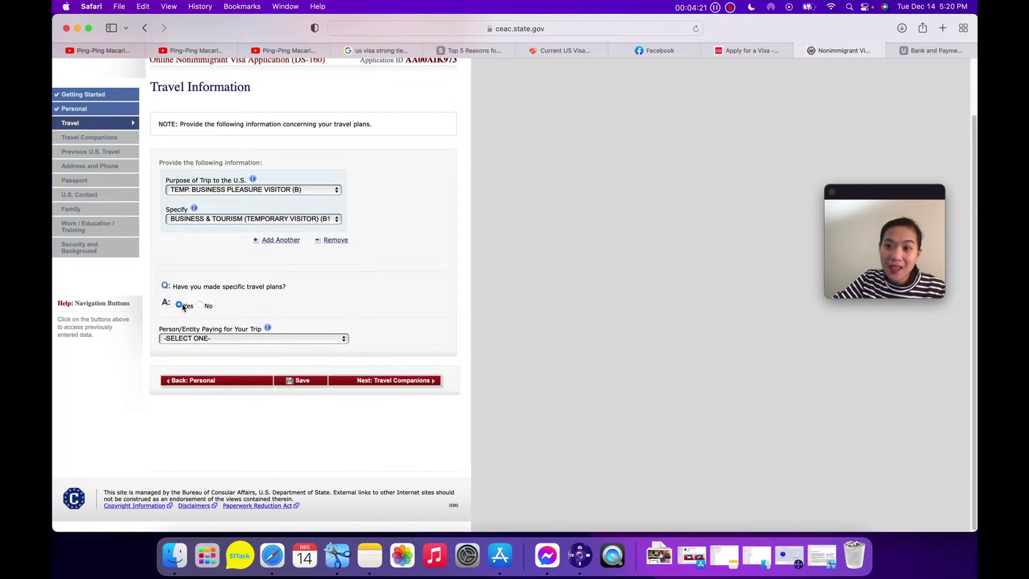
scroll(307, 343, "down", 5)
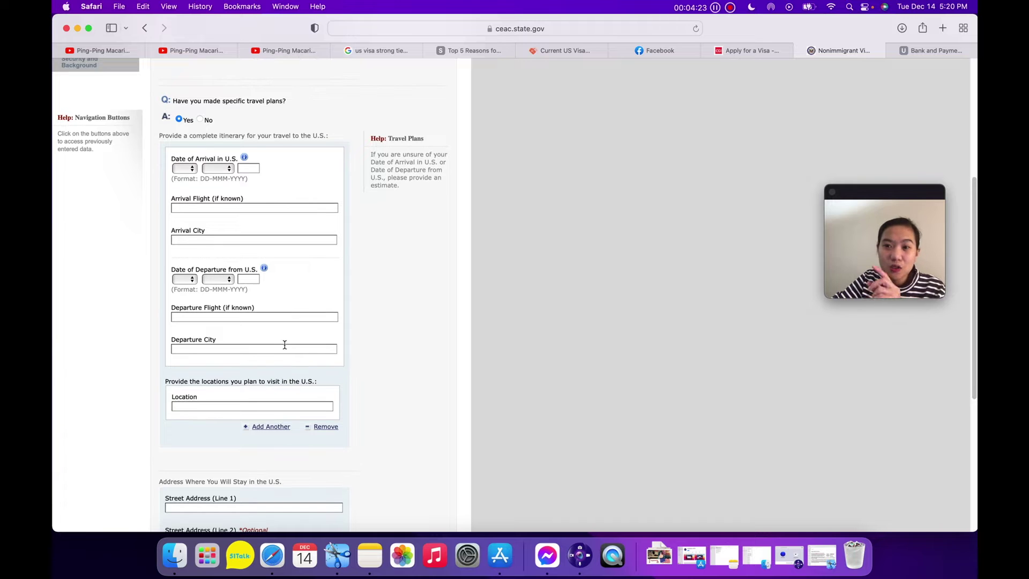
left_click(192, 170)
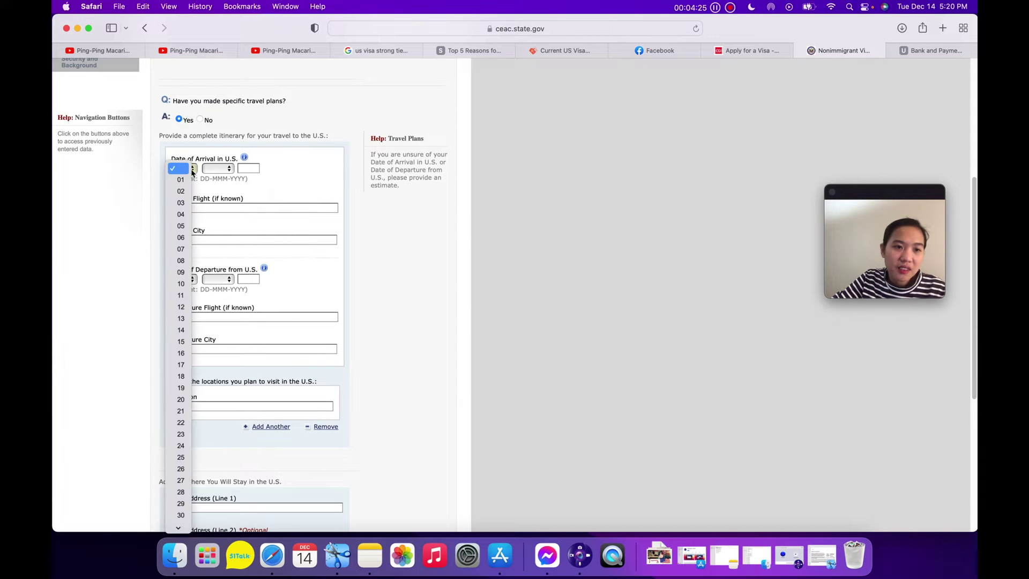
left_click(182, 319)
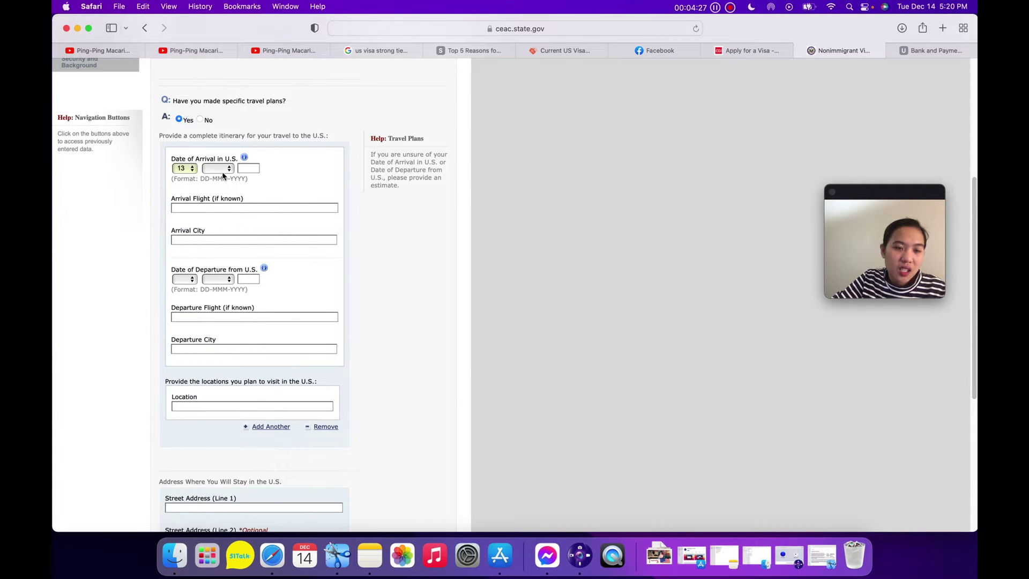
left_click(221, 170)
left_click(214, 226)
left_click(254, 170)
type("2022")
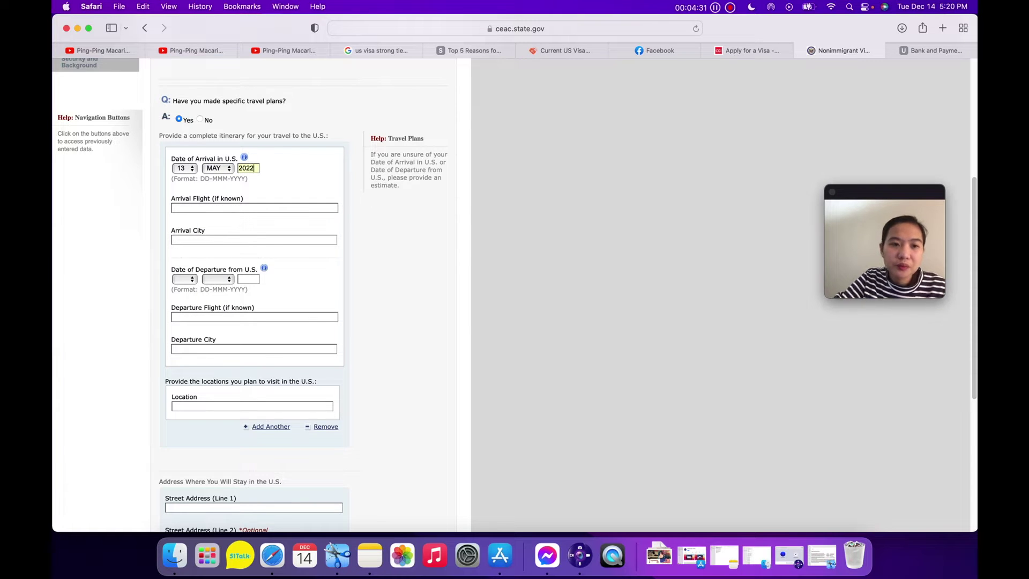
left_click(236, 208)
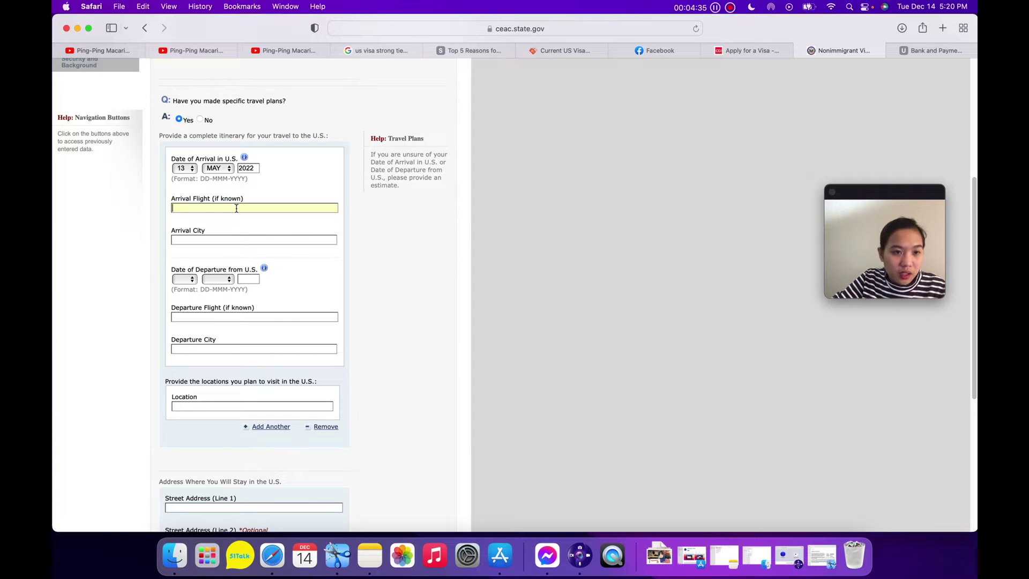
left_click(226, 240)
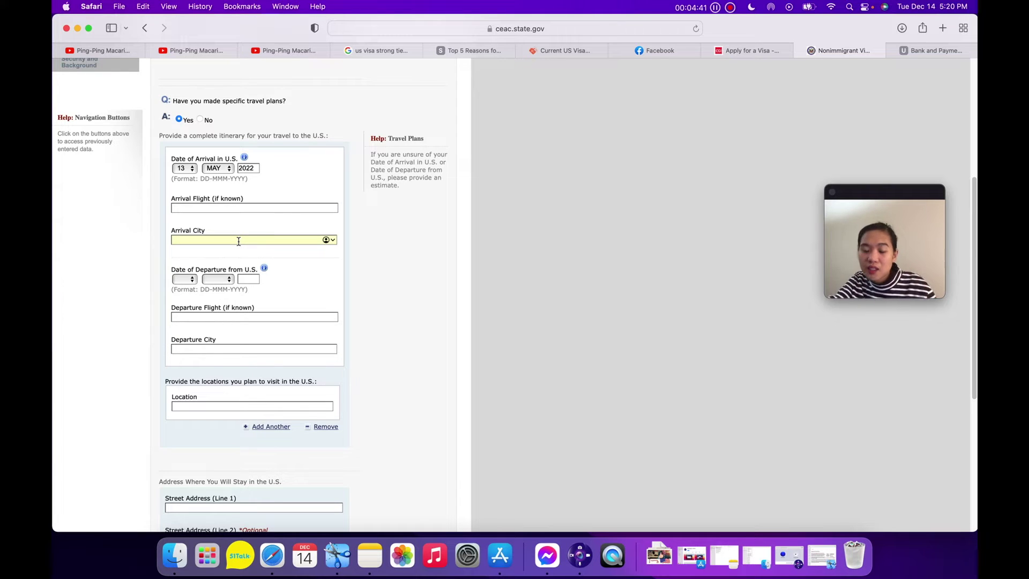
type("MADISON")
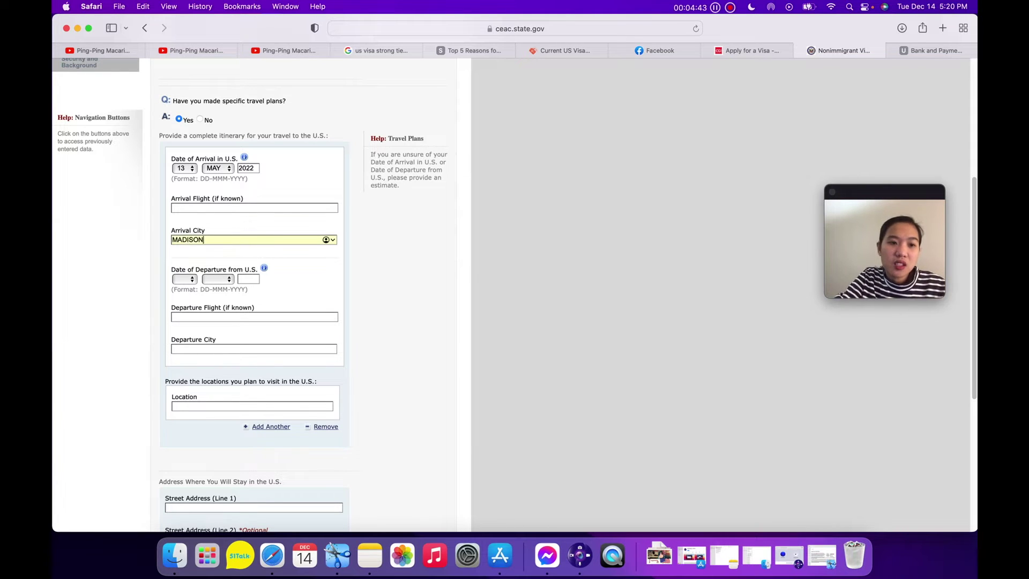
left_click(319, 289)
Set departure 11 MAY 2022 with departure city MANILA.
left_click(187, 281)
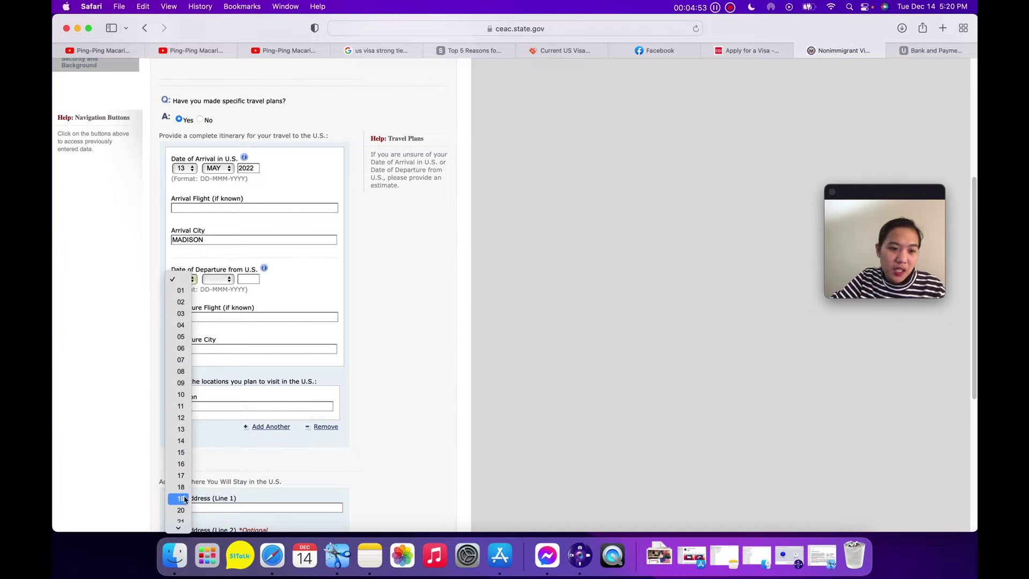
left_click(173, 412)
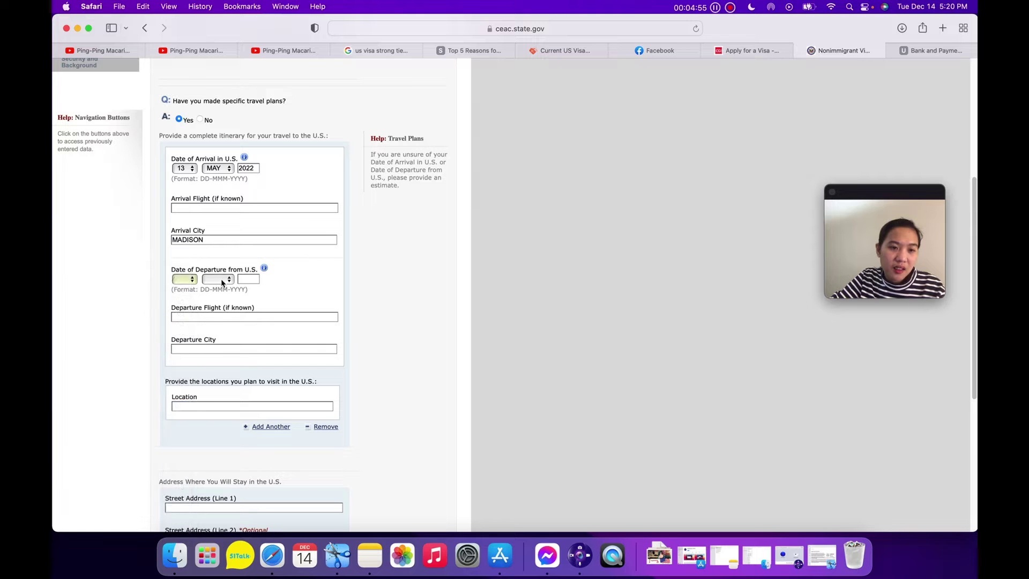
left_click(221, 280)
left_click(214, 337)
left_click(248, 279)
type("2022")
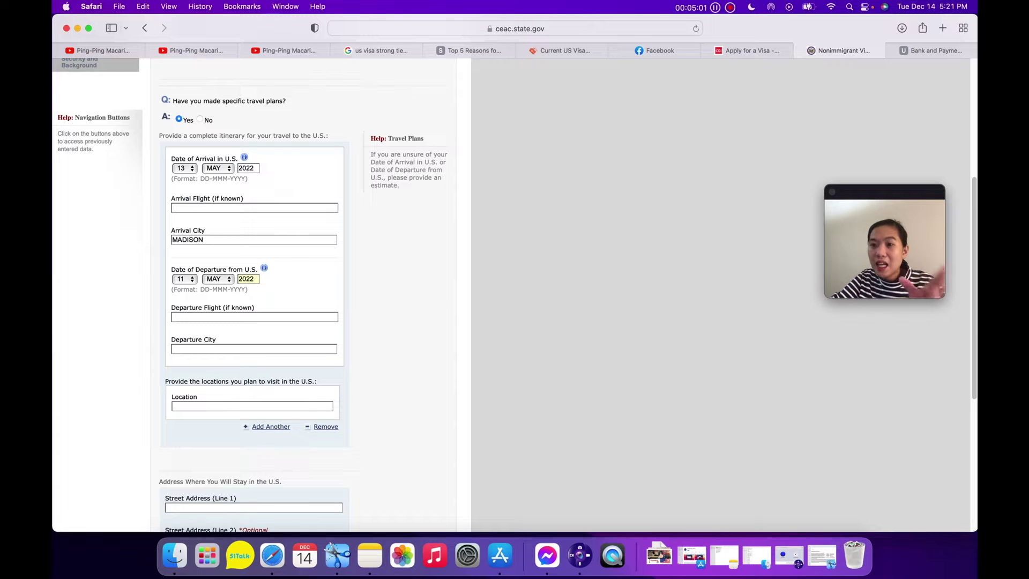
left_click(250, 317)
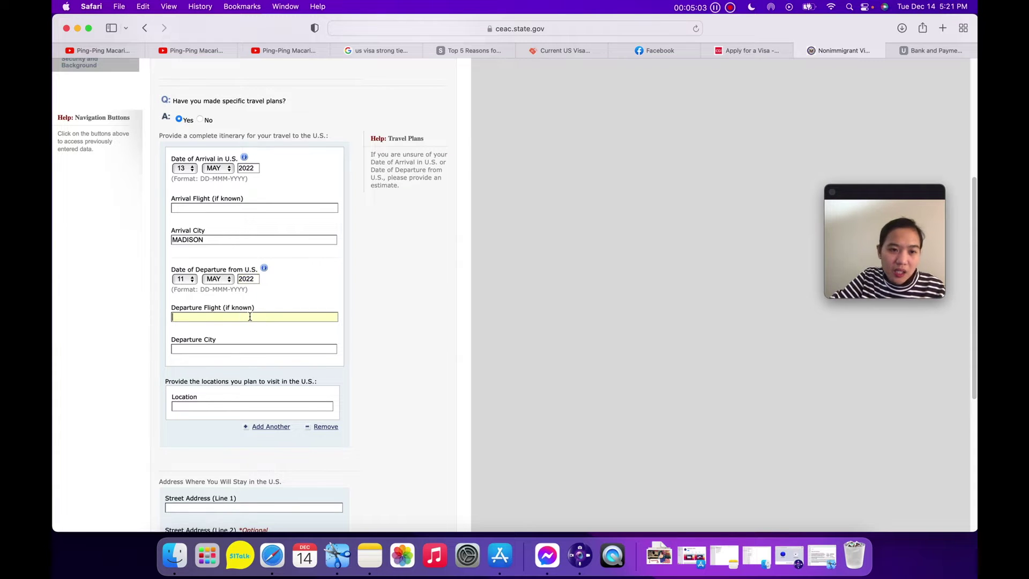
scroll(250, 317, "down", 3)
left_click(239, 280)
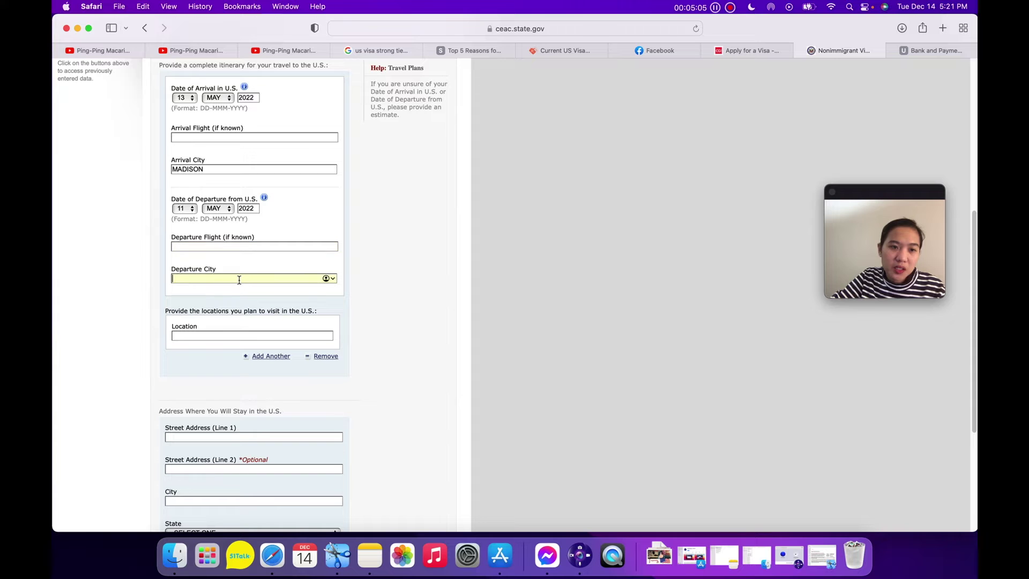
type("MADISON")
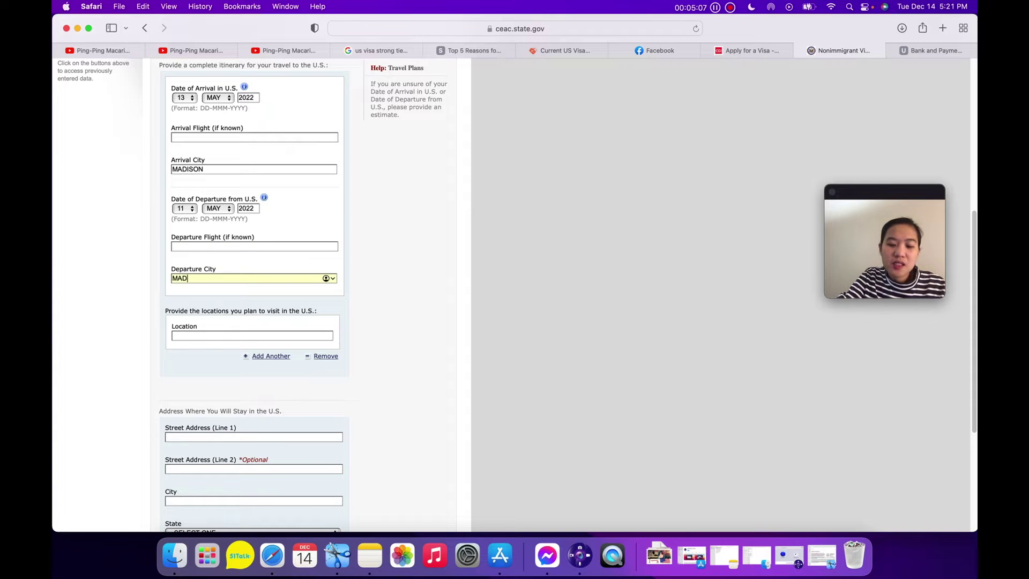
key("BackSpace")
key("BackSpace")
key("BackSpace")
key("BackSpace")
key("BackSpace")
key("BackSpace")
key("BackSpace")
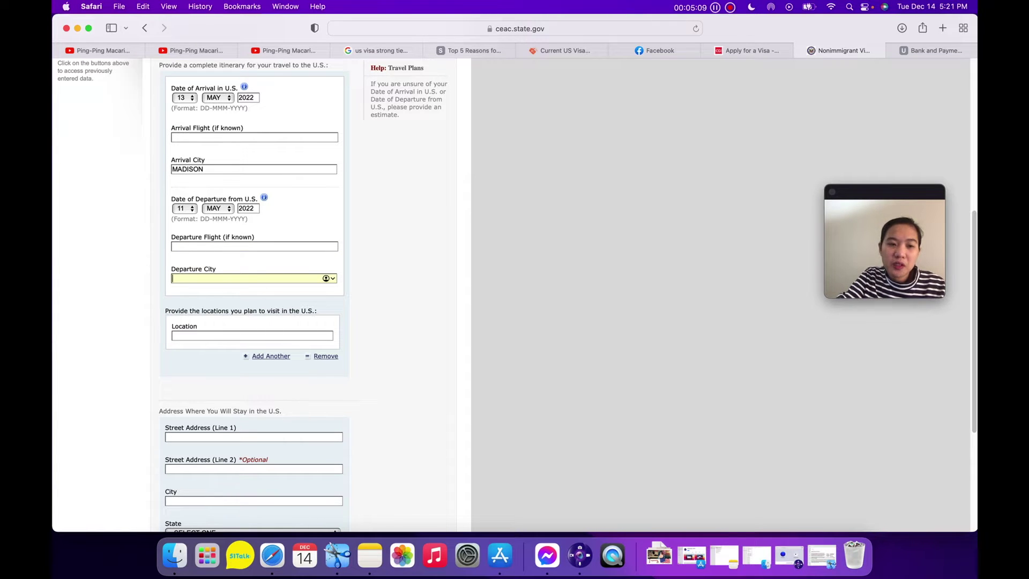
type("MANILA")
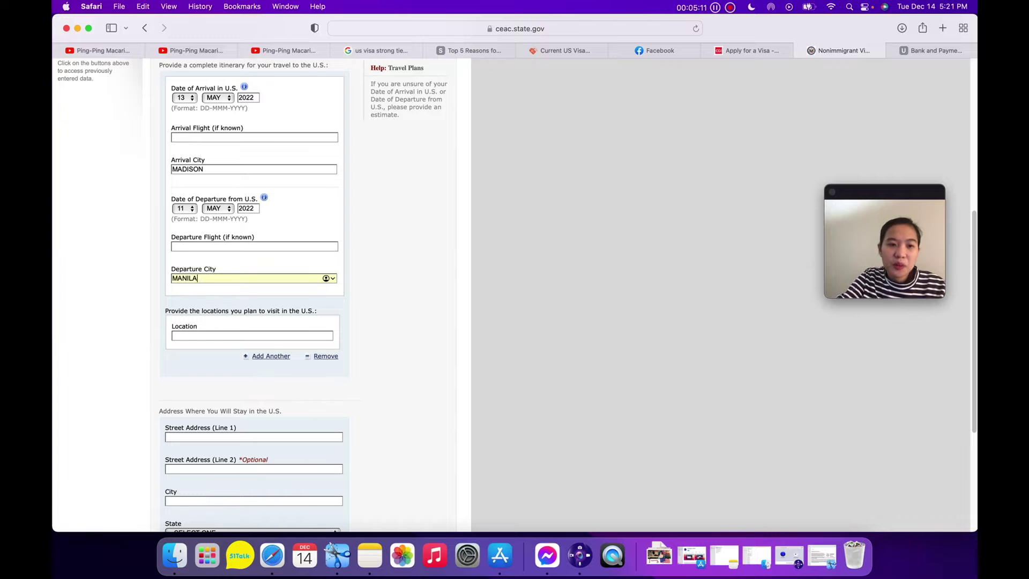
Enter MADISON WISCONSIN as the location to visit, fixing the misspelled state.
left_click(225, 336)
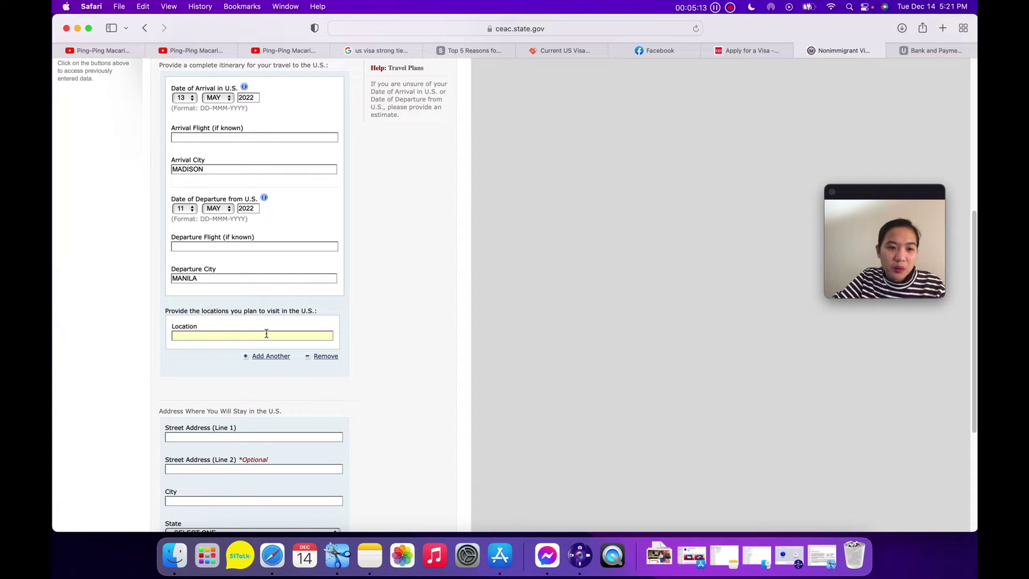
scroll(266, 333, "down", 1)
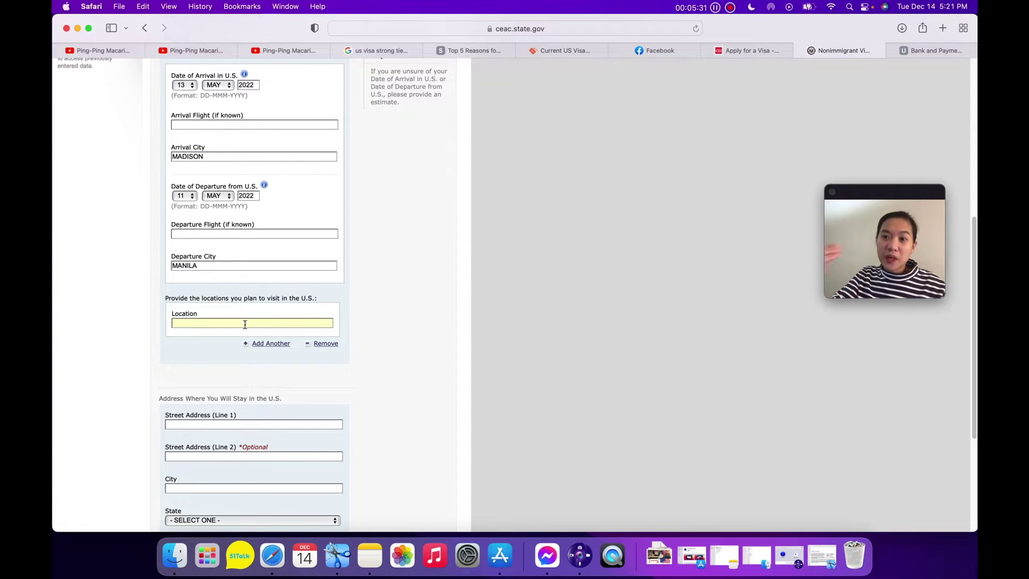
type("MADISON")
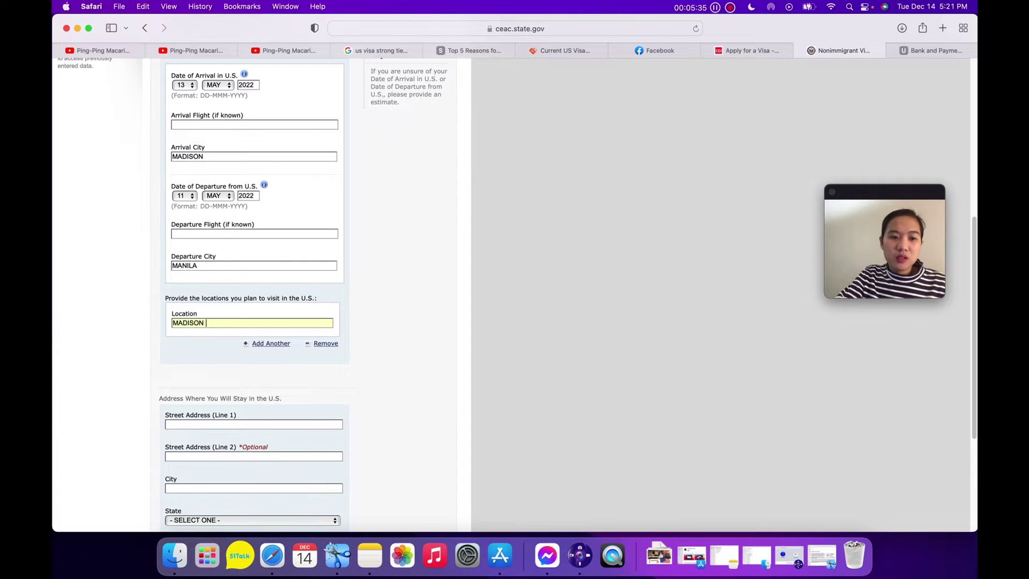
type(" WISOCN")
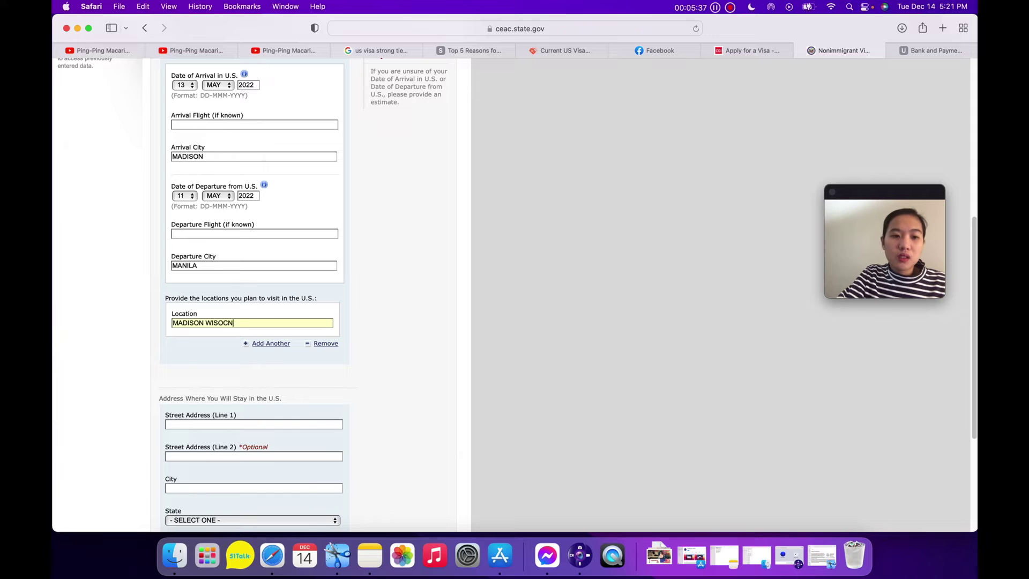
key("BackSpace")
key("BackSpace")
key("BackSpace")
type("CONSIN")
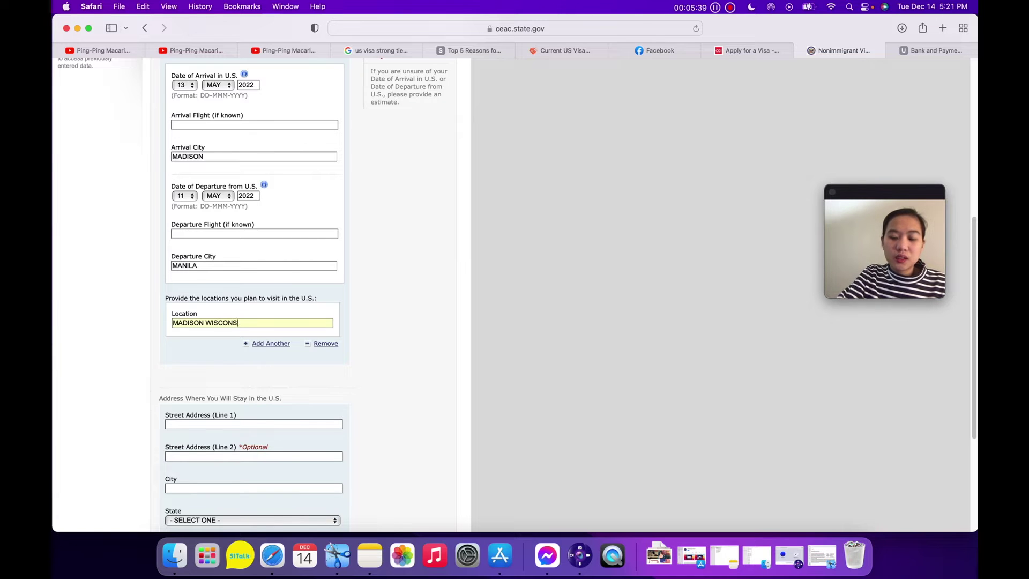
scroll(252, 332, "down", 5)
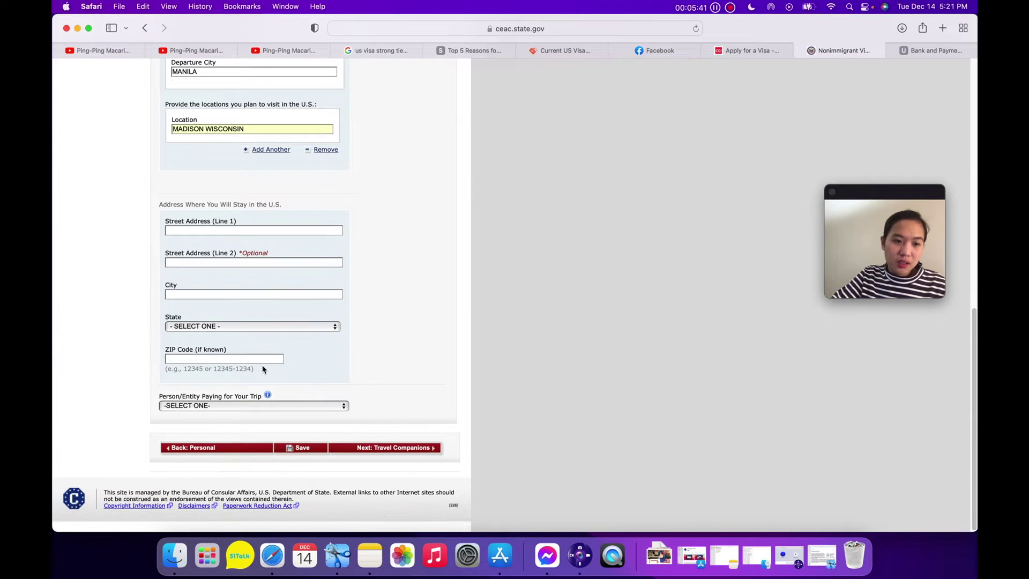
Choose SELF as the person paying for the trip and continue to Travel Companions.
left_click(258, 407)
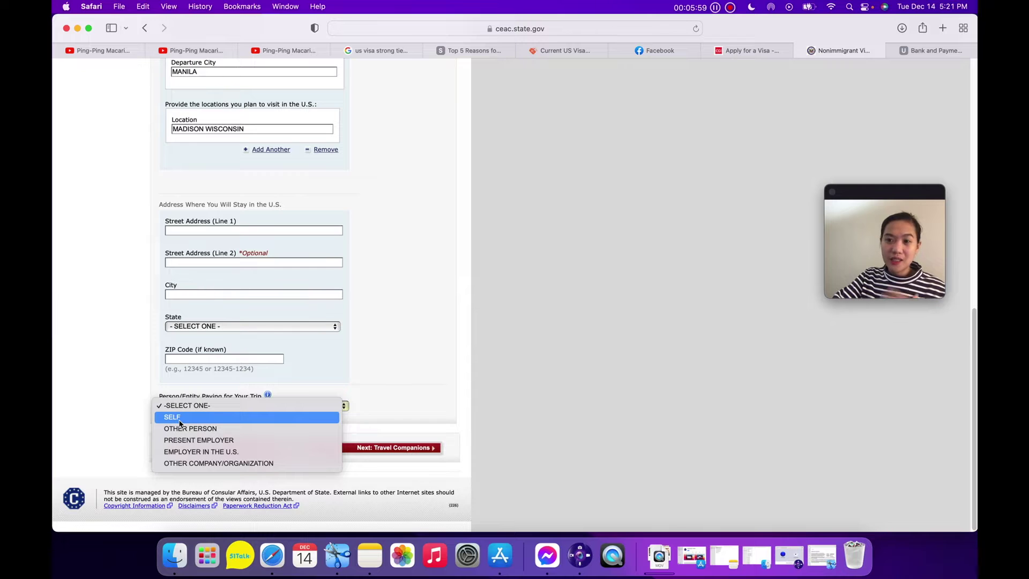
left_click(180, 418)
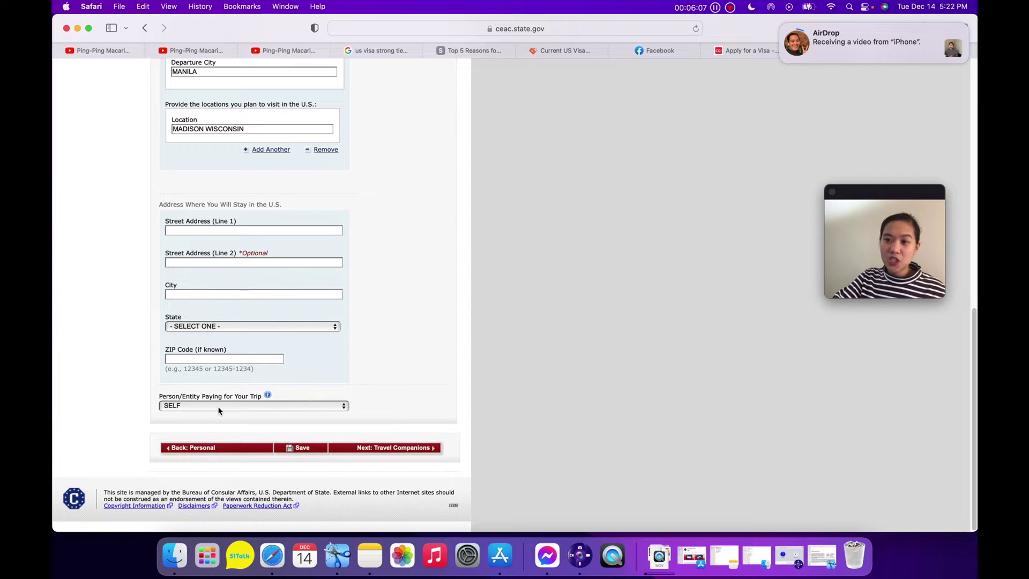
left_click(219, 406)
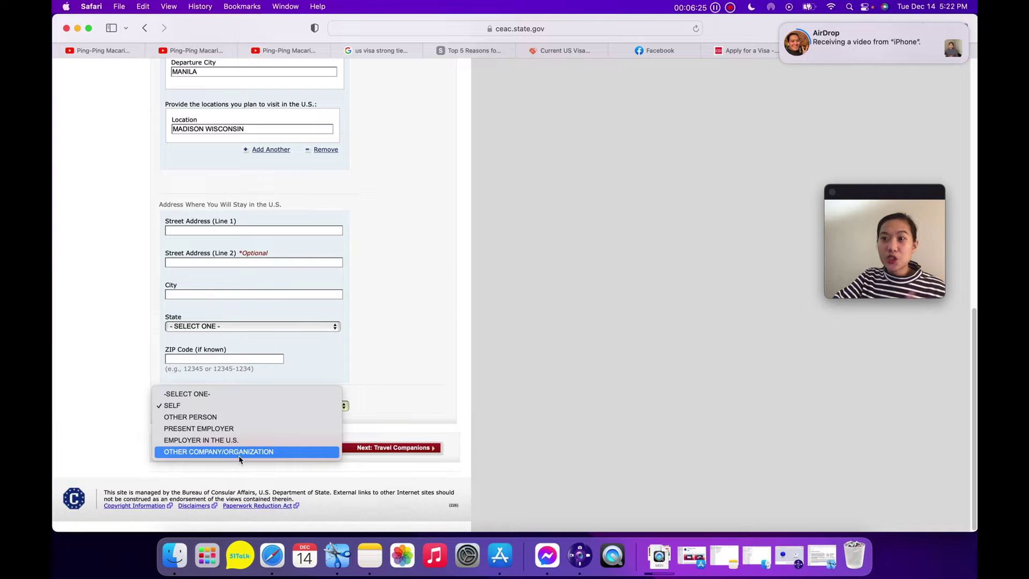
left_click(172, 405)
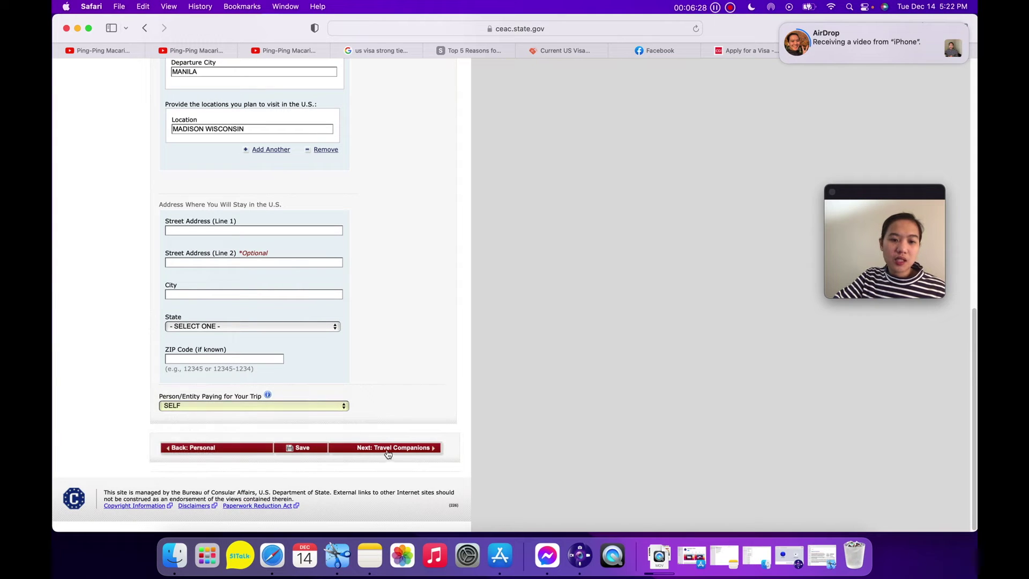
left_click(388, 451)
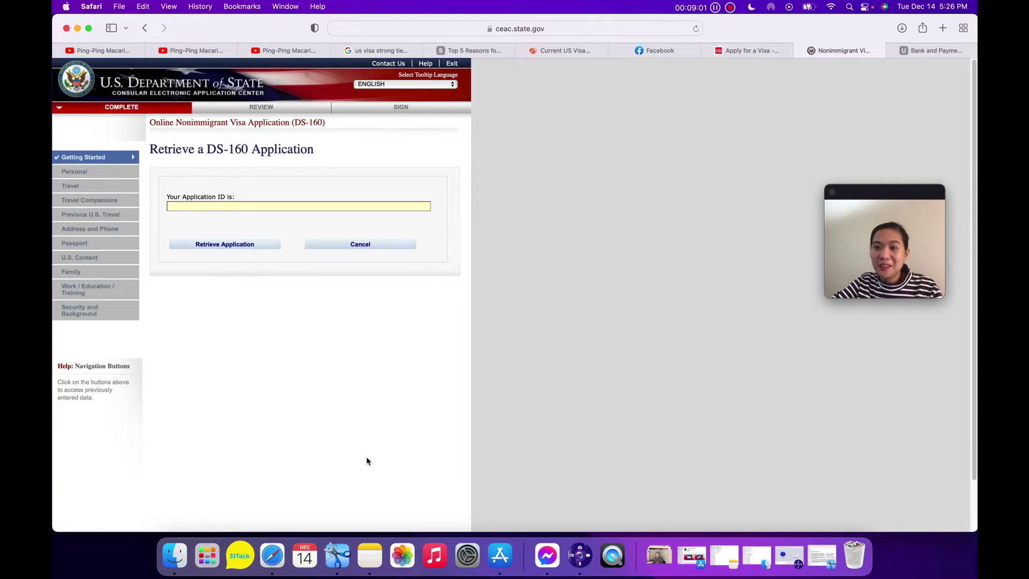
Enter the Application ID from the saved screenshot and request the application retrieval.
left_click(337, 562)
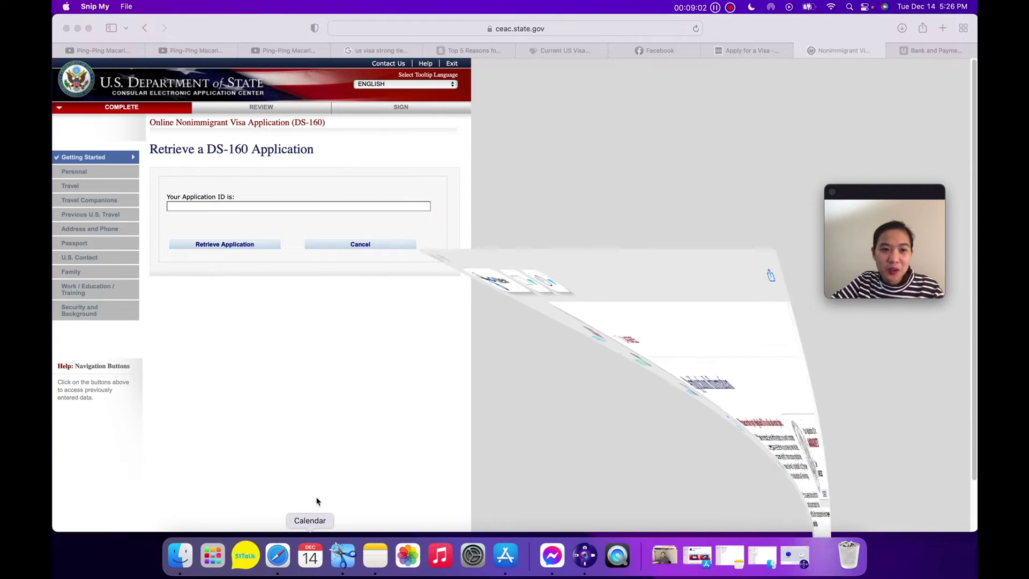
left_click_drag(409, 47, 410, 236)
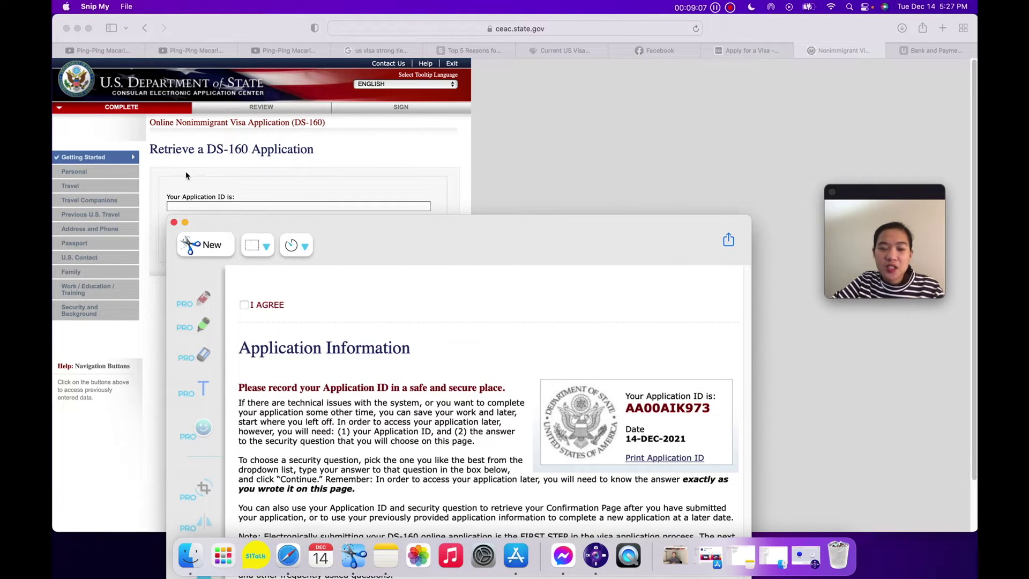
left_click(193, 209)
left_click(193, 207)
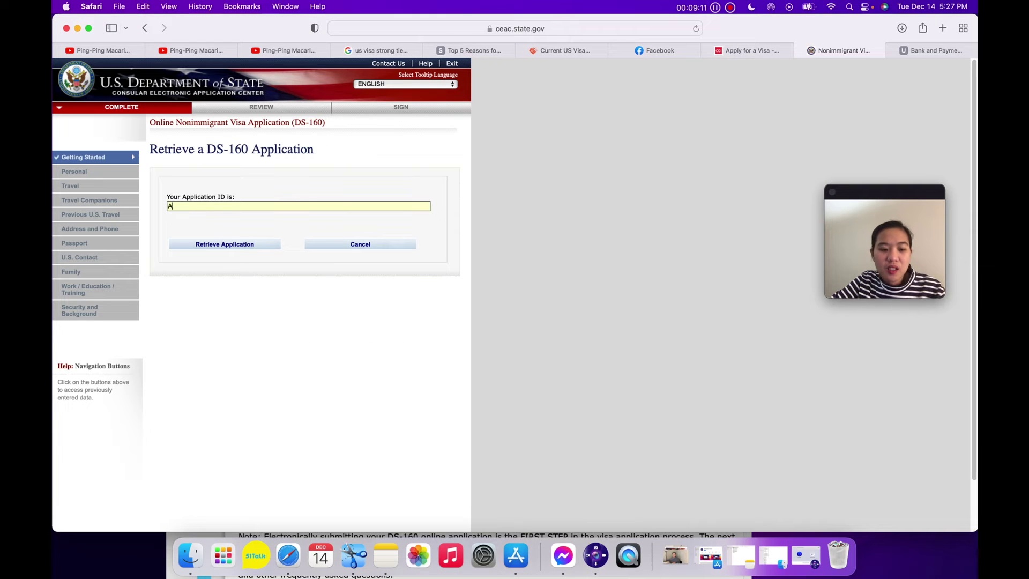
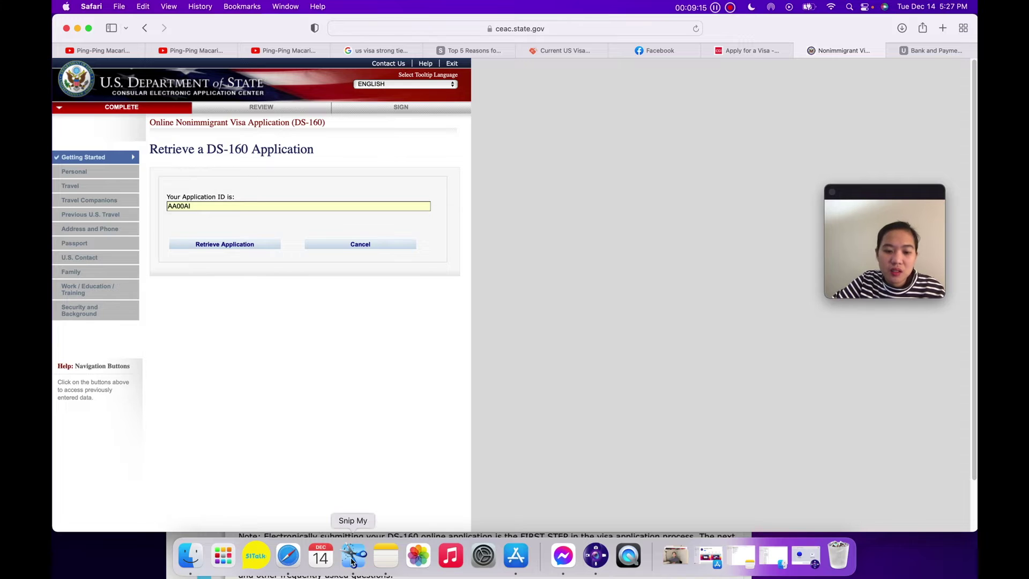
left_click(354, 560)
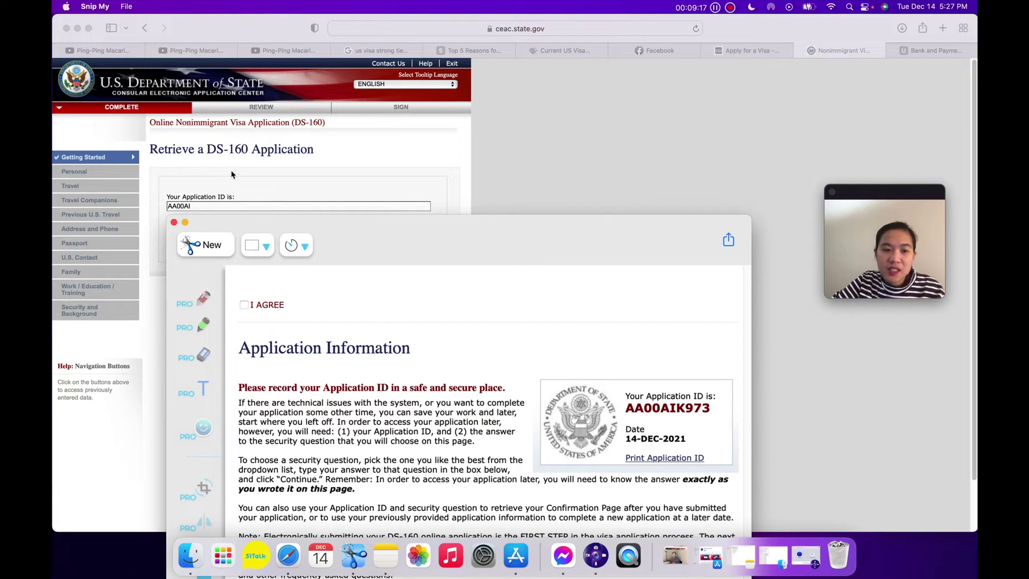
left_click(215, 207)
left_click(232, 245)
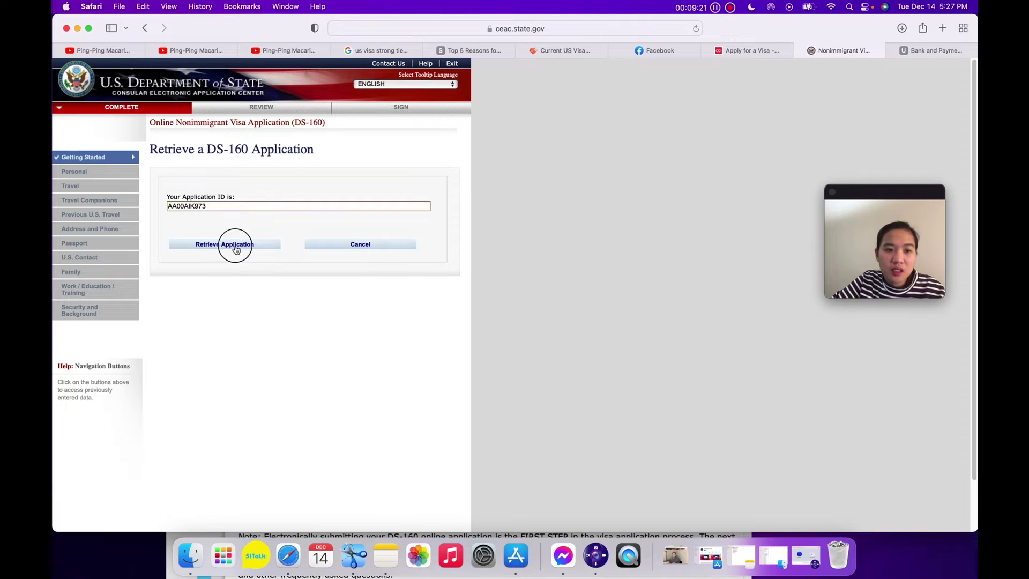
Answer the surname, year-of-birth and city security questions to reopen the application.
left_click(201, 316)
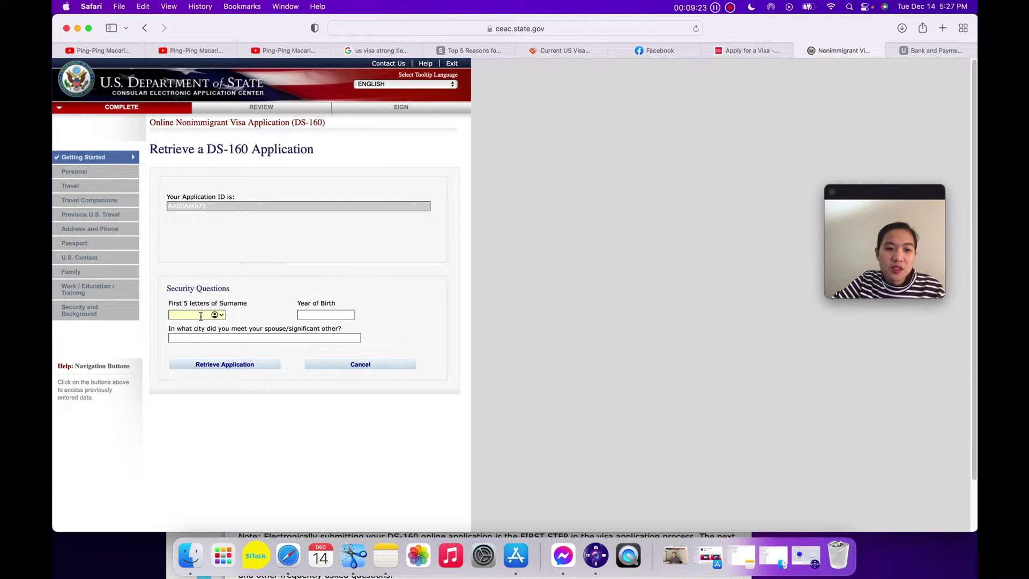
type("YAP")
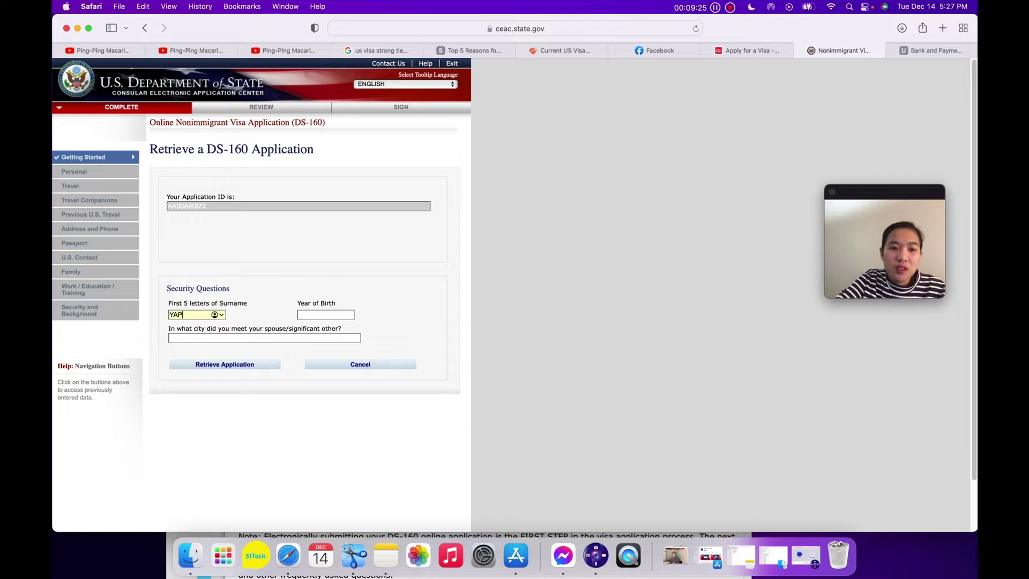
left_click(323, 316)
type("1")
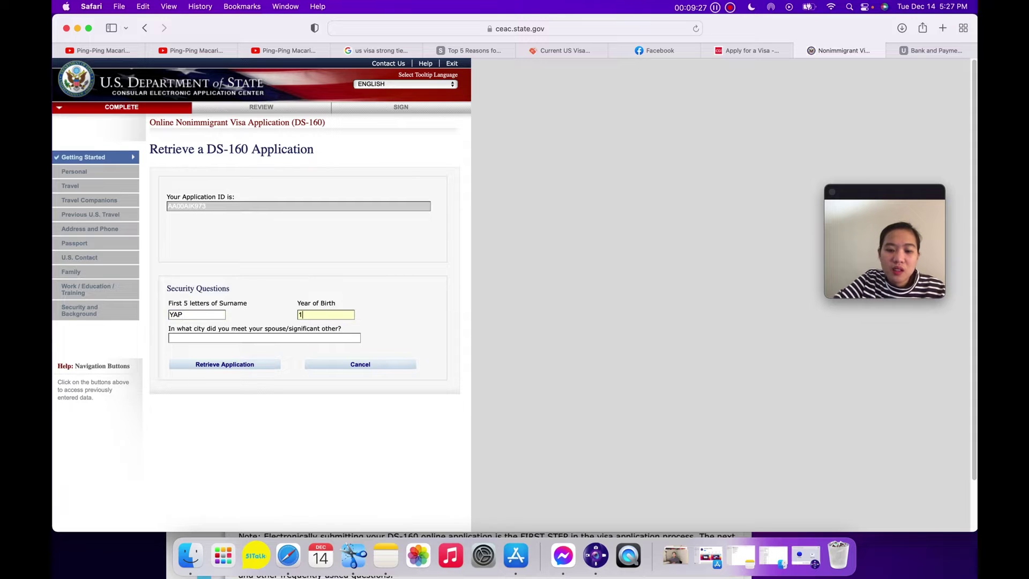
type("993")
left_click(306, 336)
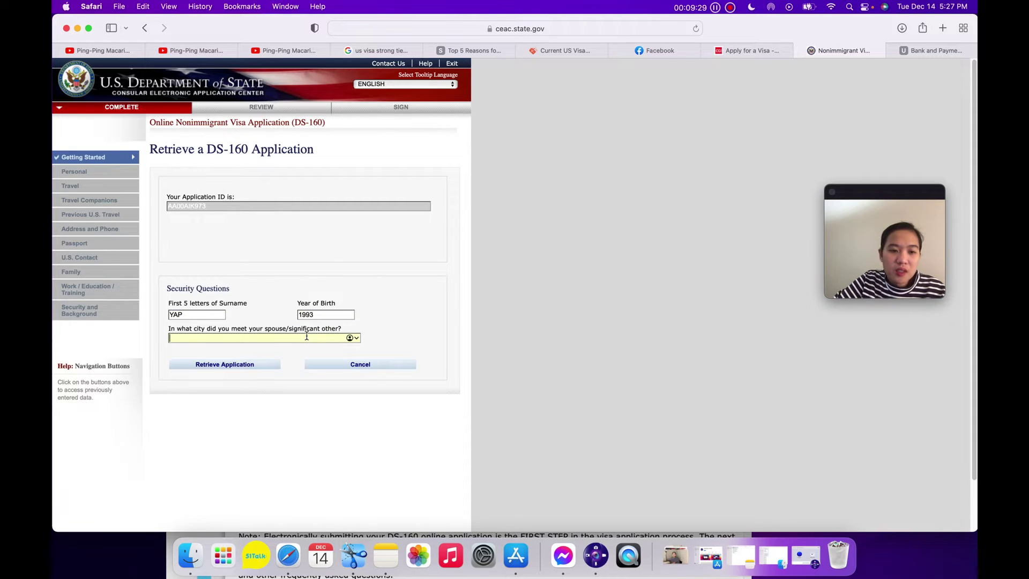
type("ILOILO")
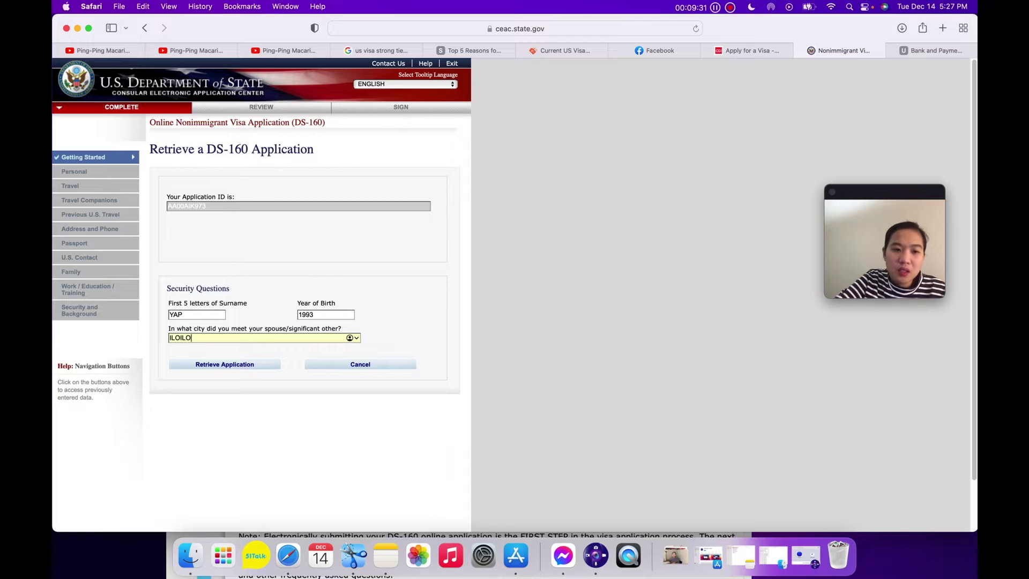
left_click(256, 367)
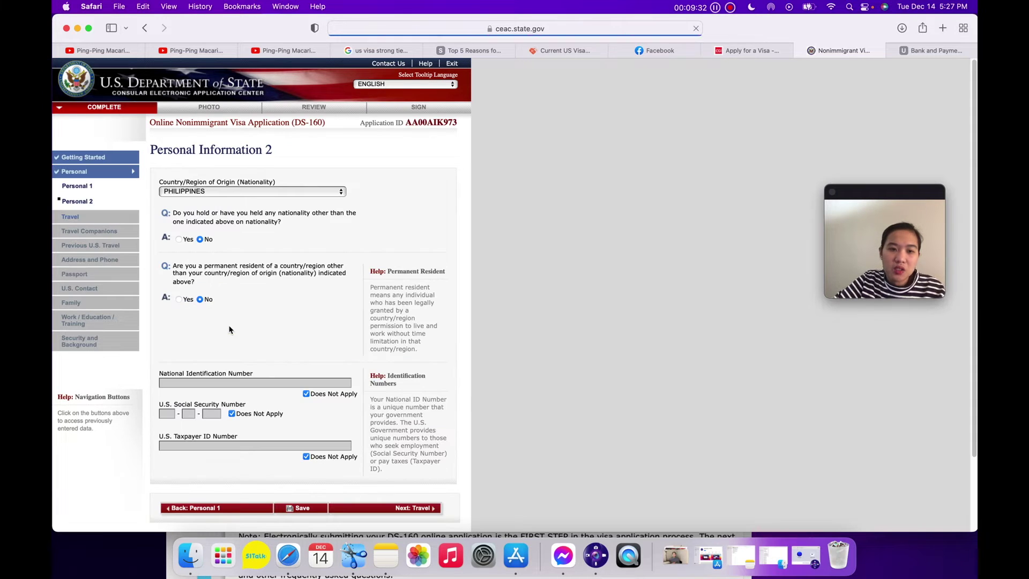
Open Travel Information and choose TEMP. BUSINESS PLEASURE VISITOR (B), specified as BUSINESS & TOURISM (B1/B2).
scroll(308, 308, "down", 3)
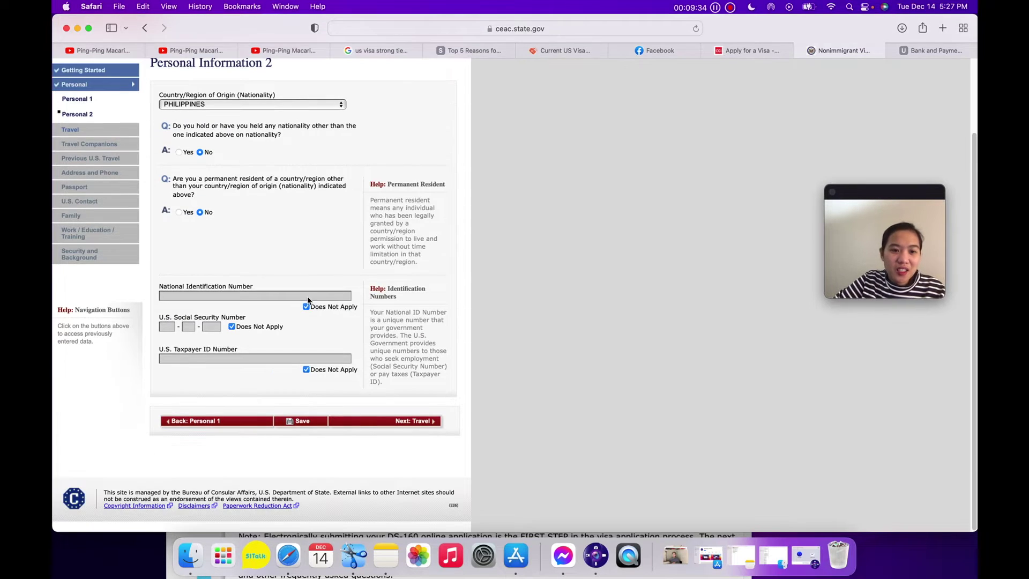
left_click(413, 422)
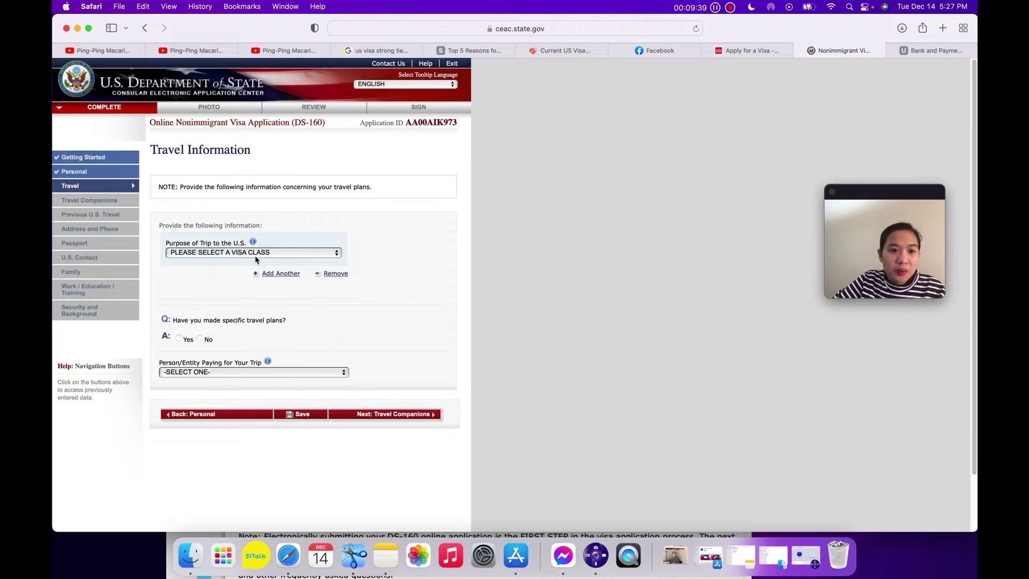
left_click(272, 253)
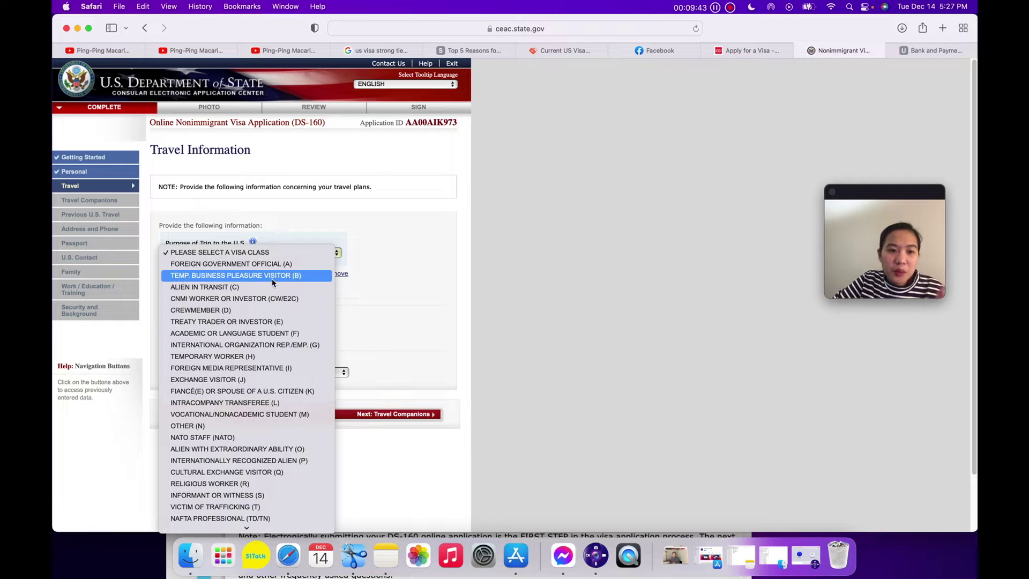
left_click(272, 276)
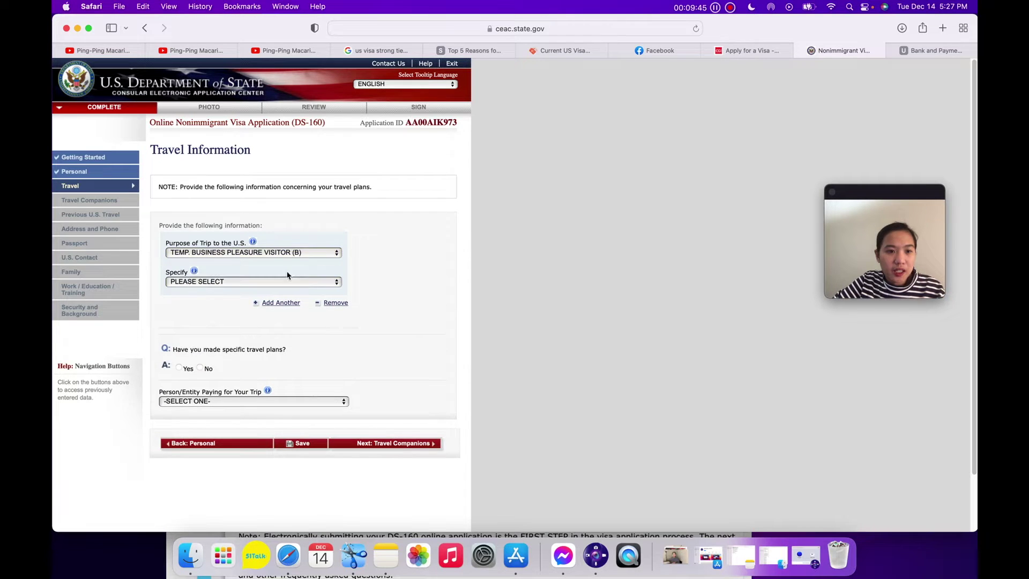
left_click(273, 234)
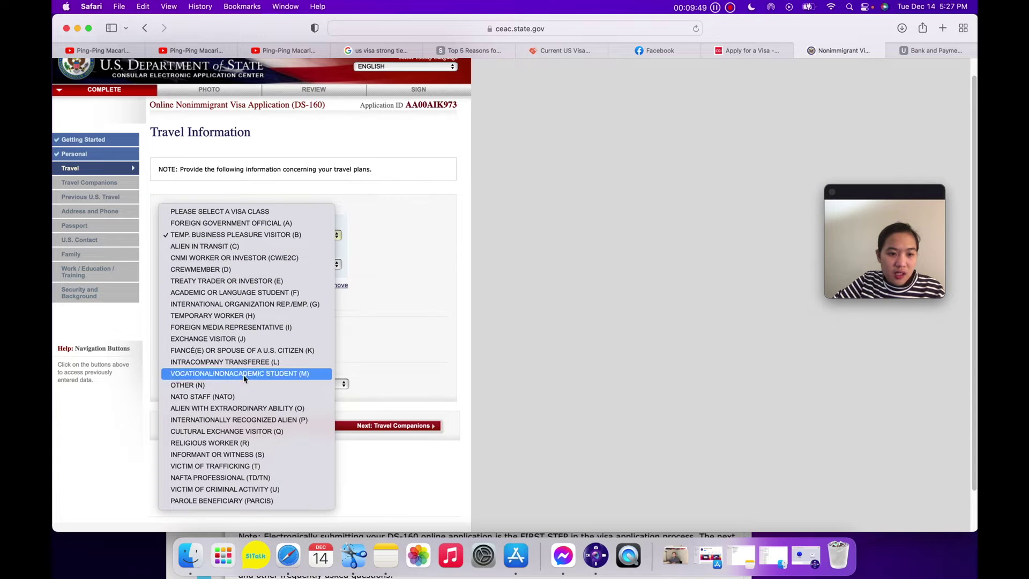
left_click(384, 303)
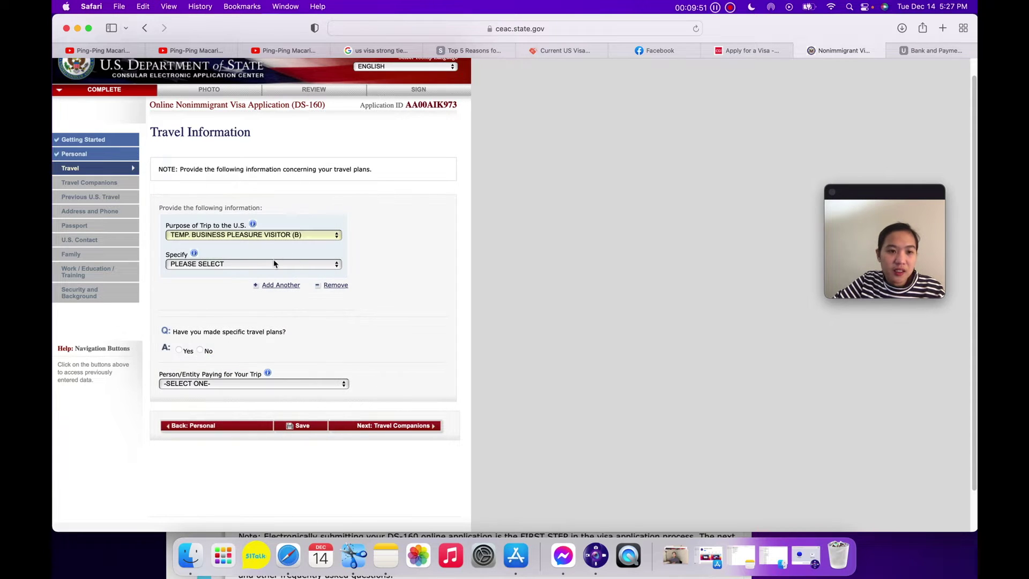
left_click(262, 263)
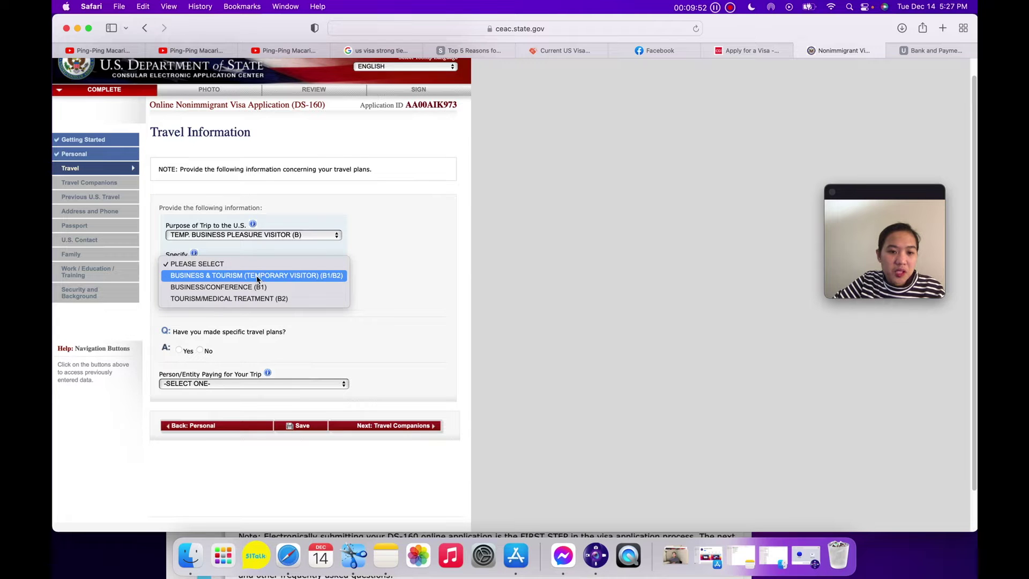
left_click(256, 275)
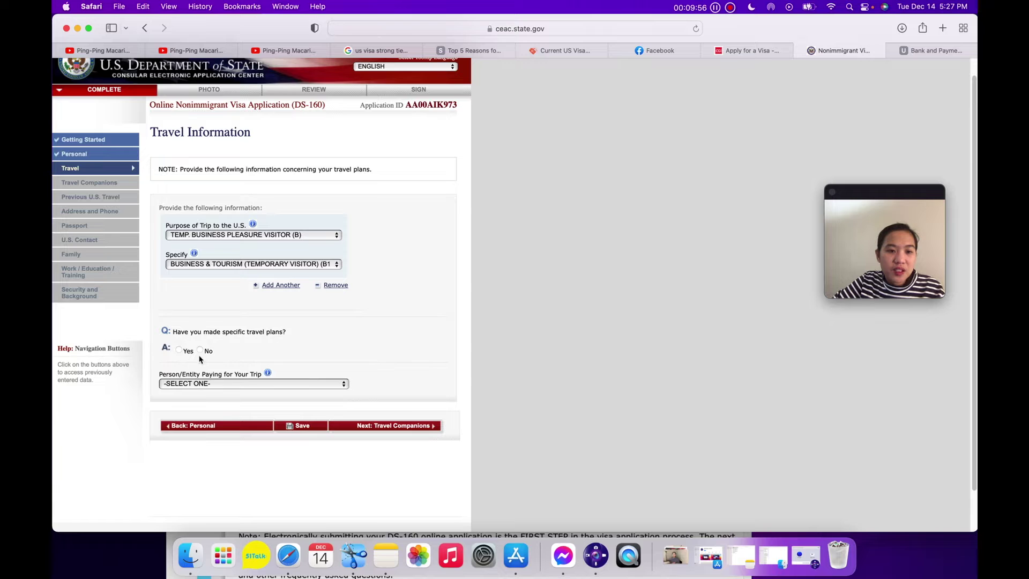
Answer Yes to travel plans and set arrival 15 MAY 2022 in MADISON.
left_click(179, 350)
scroll(343, 352, "down", 1)
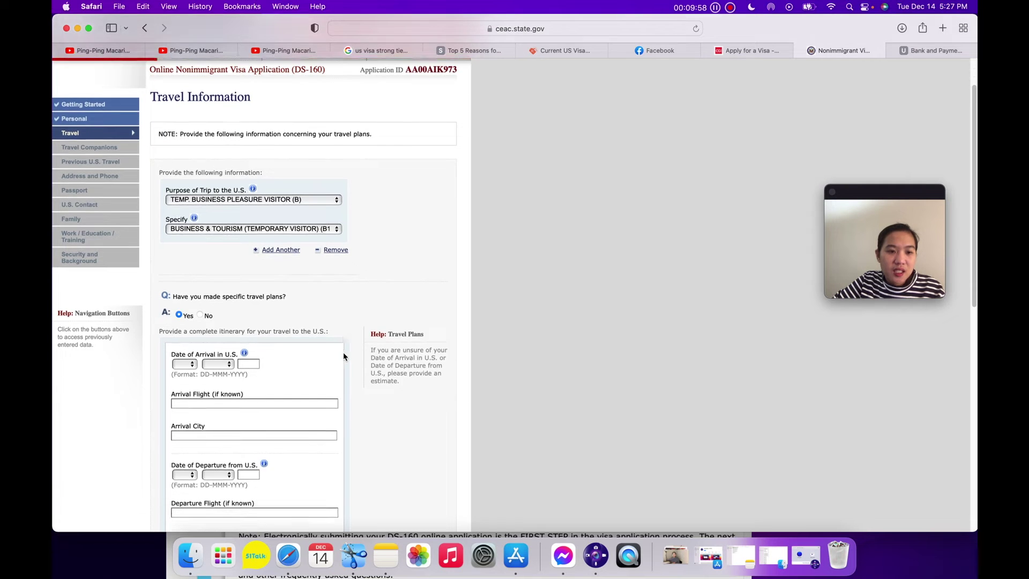
scroll(344, 357, "down", 5)
left_click(190, 154)
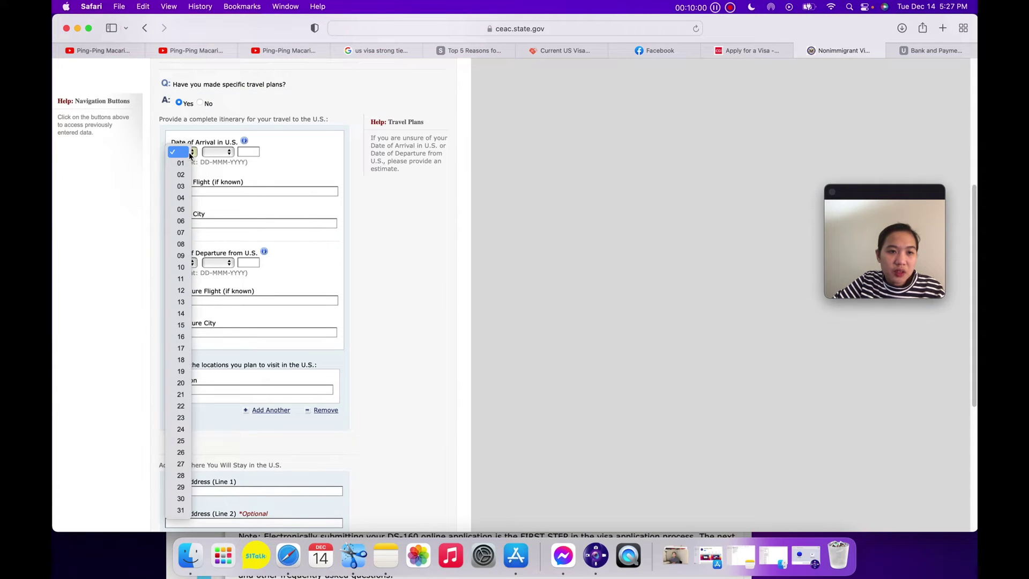
left_click(181, 325)
left_click(224, 154)
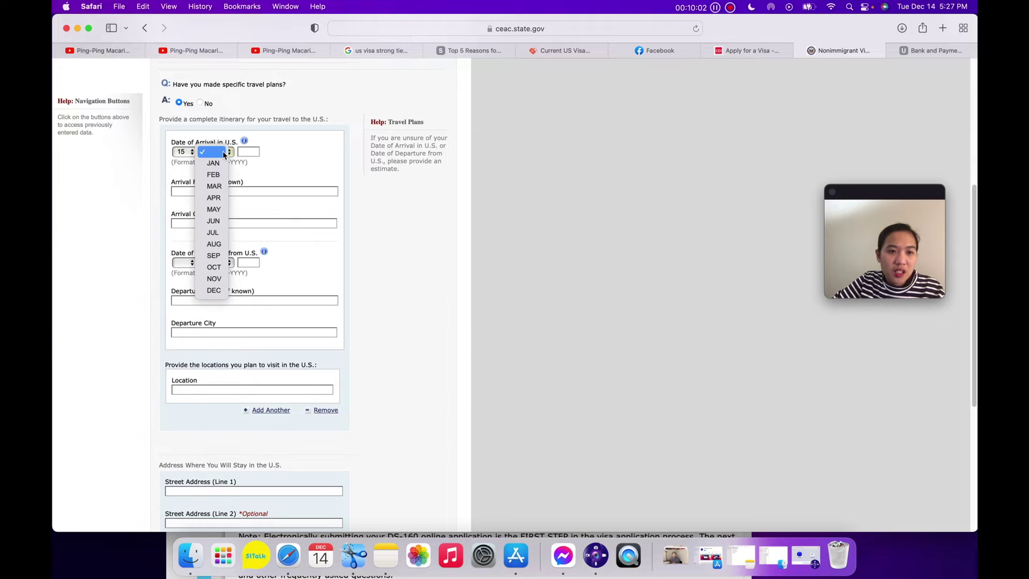
left_click(215, 209)
left_click(252, 151)
type("2022")
left_click(243, 191)
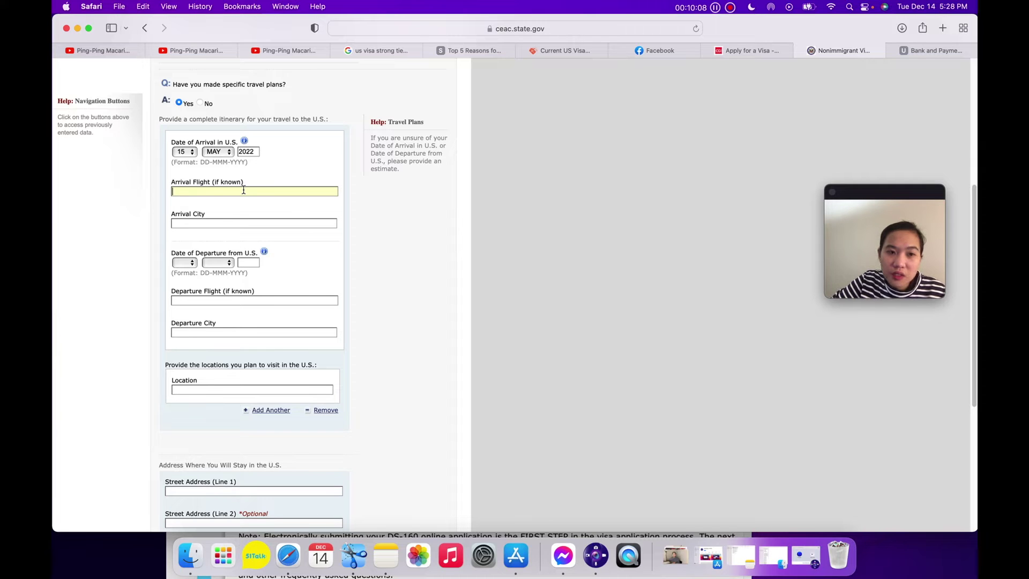
left_click(232, 222)
type("MADISON")
left_click(261, 268)
Set departure 13 MAY 2022 with departure city MANILA.
left_click(182, 263)
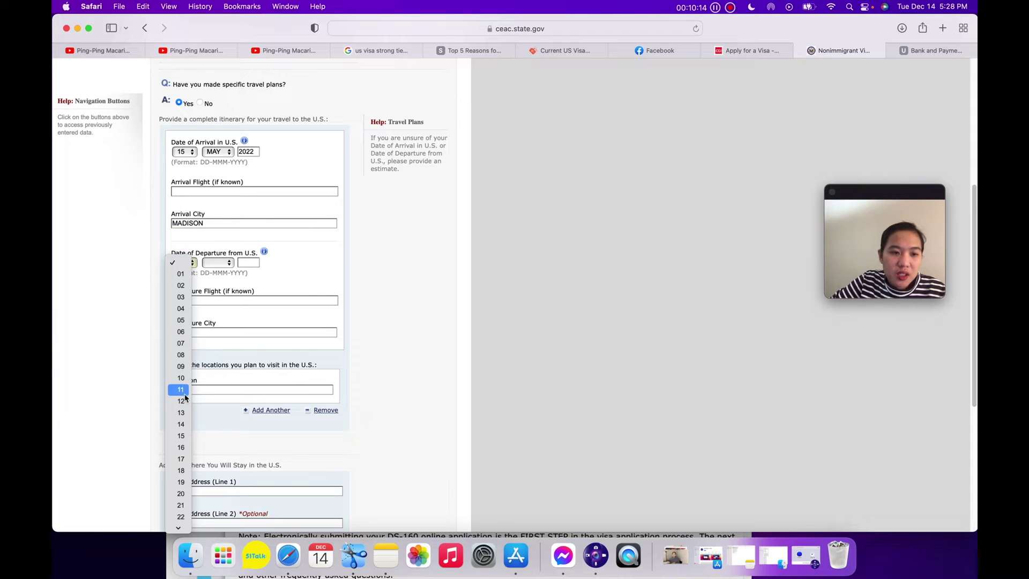
left_click(182, 412)
left_click(217, 268)
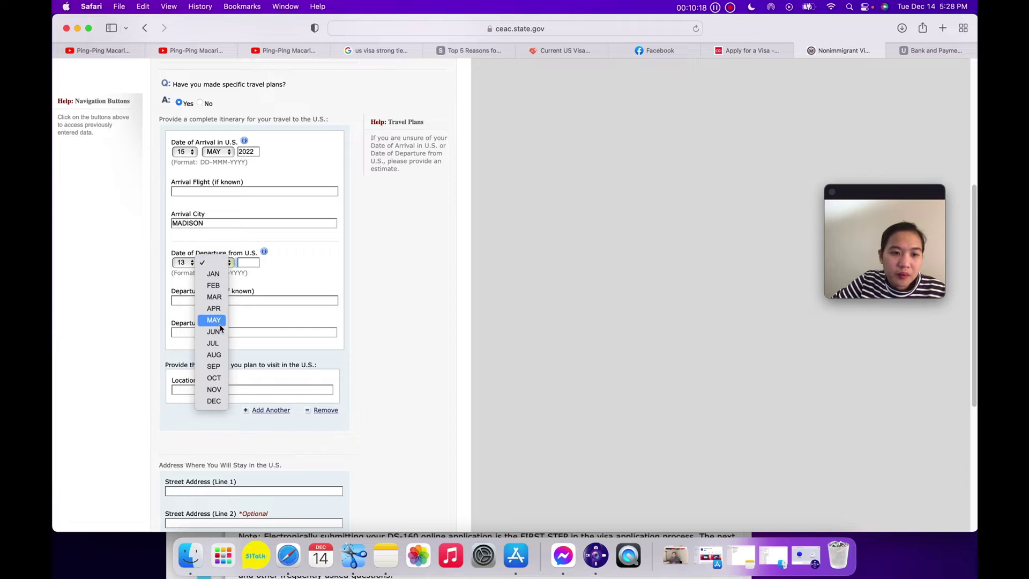
left_click(213, 320)
left_click(248, 263)
type("2022")
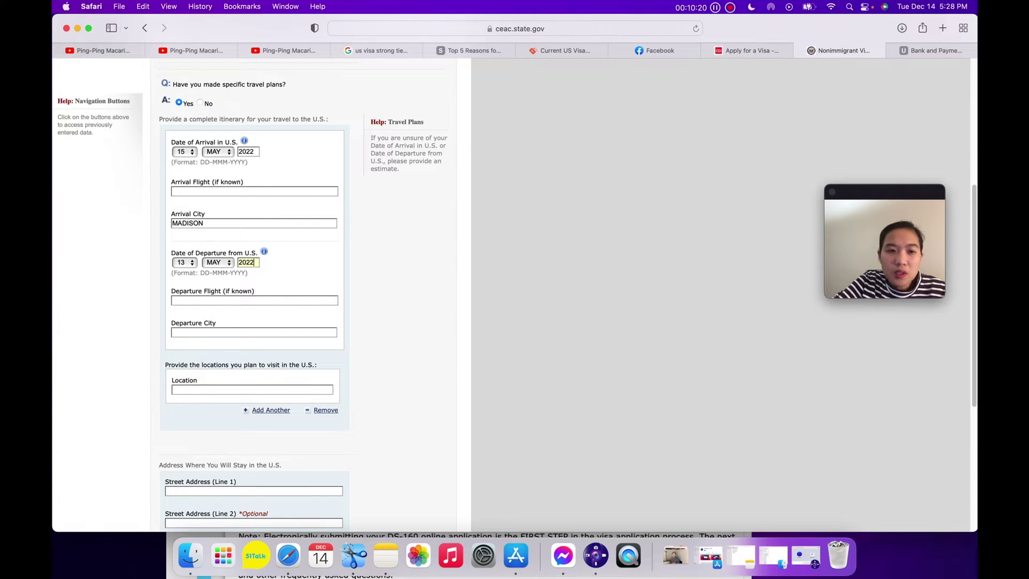
scroll(254, 311, "down", 3)
left_click(209, 241)
type("MANILA")
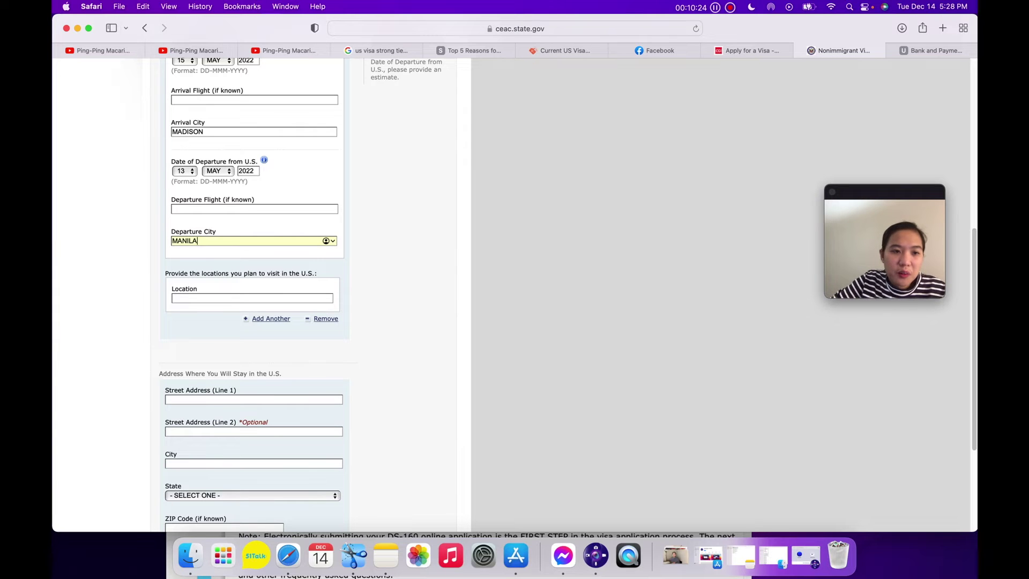
Enter MADISON WISCONSIN as the location to visit.
left_click(232, 297)
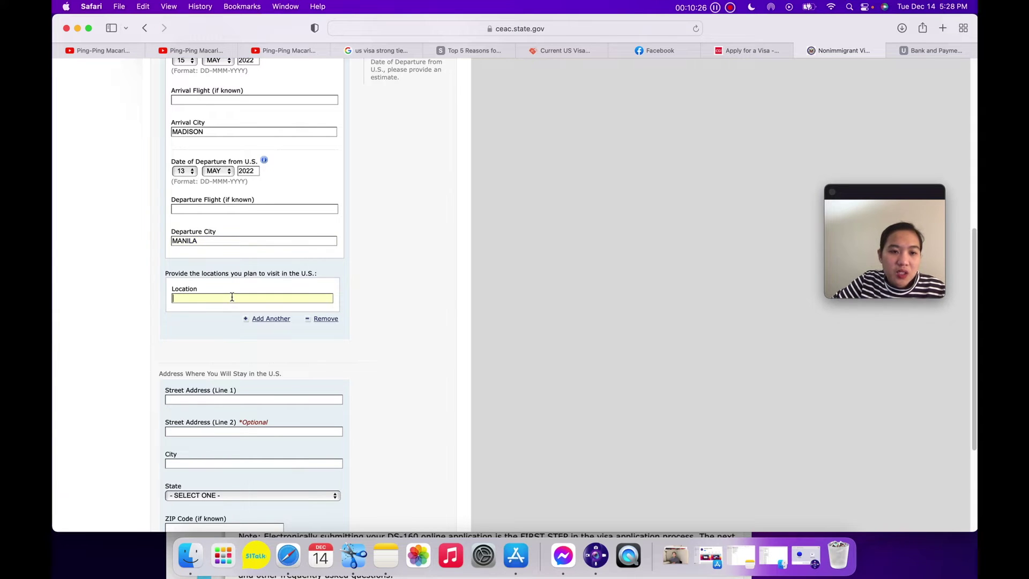
type("MADISON")
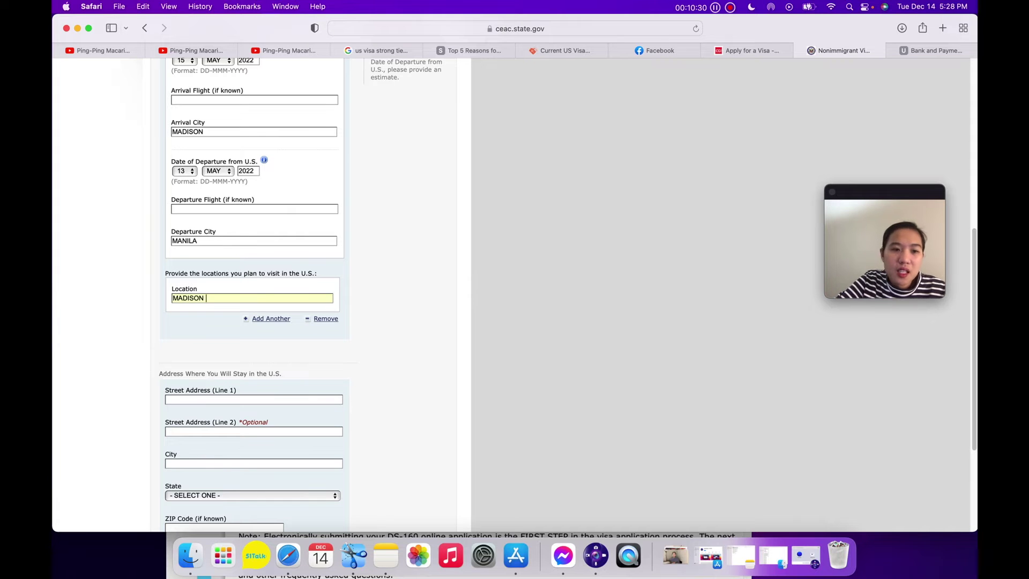
type(" WI")
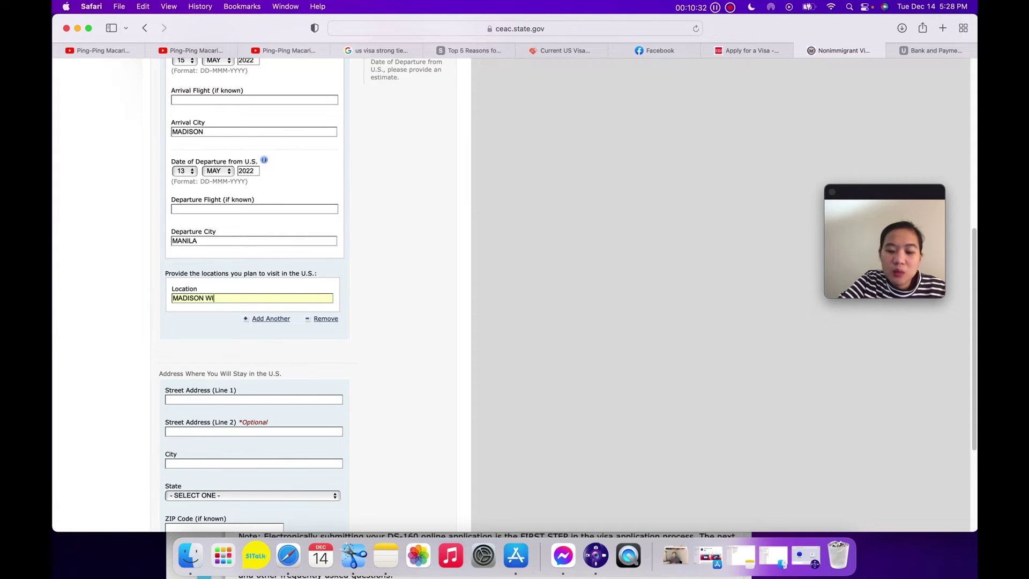
type("SCONSIN")
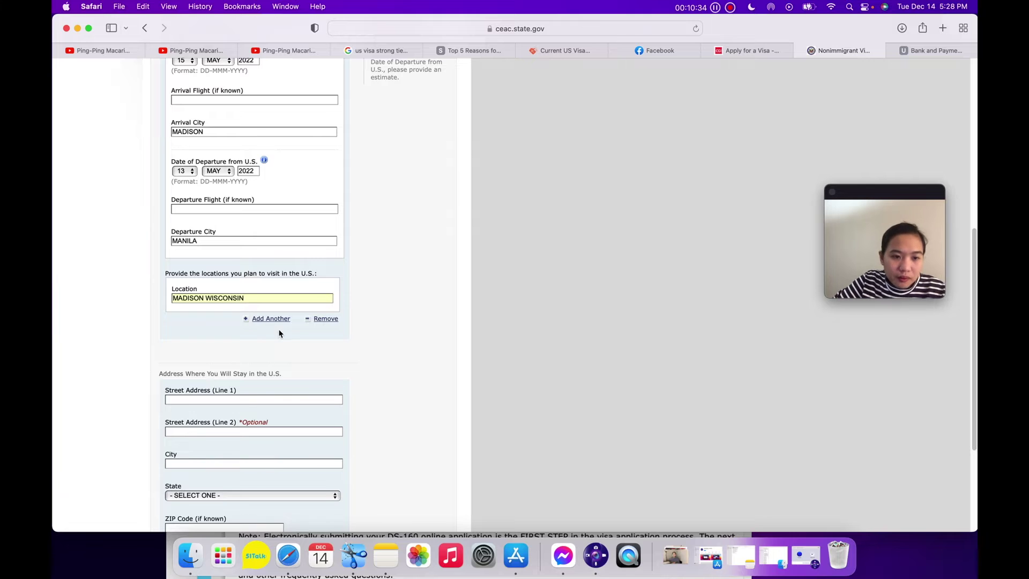
scroll(279, 333, "down", 3)
Enter the U.S. street address and city MADISON, correcting the house number's last digit.
left_click(199, 230)
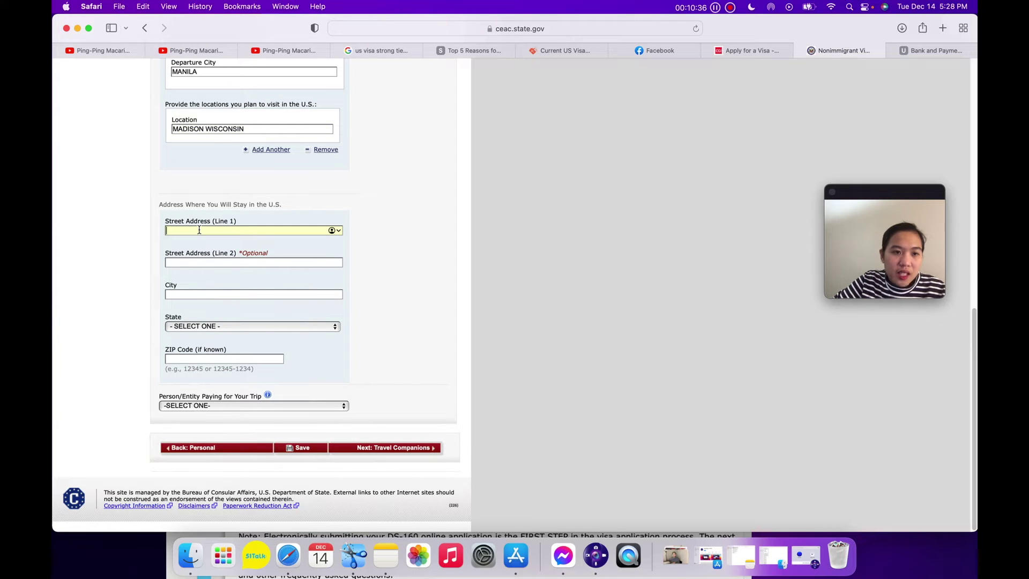
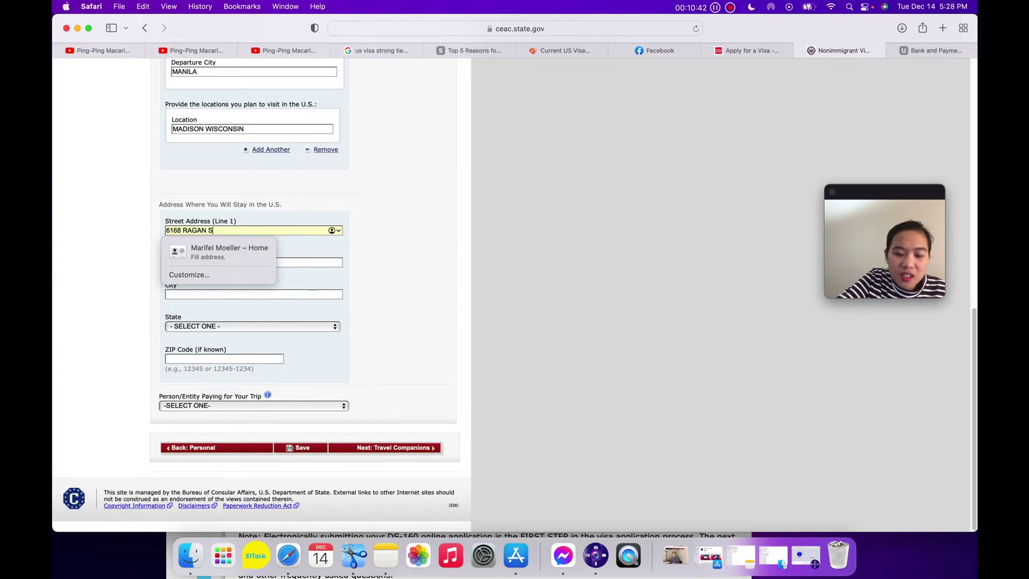
left_click(226, 295)
type("MADISON")
left_click(179, 230)
key("BackSpace")
type("9")
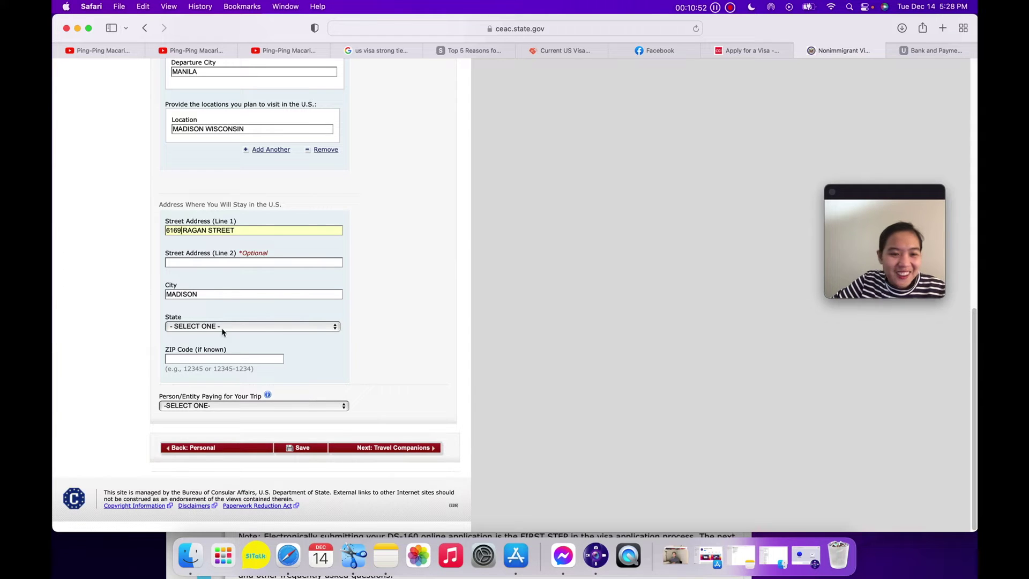
Set the state to WISCONSIN and fill in the ZIP code.
left_click(214, 327)
type("wi")
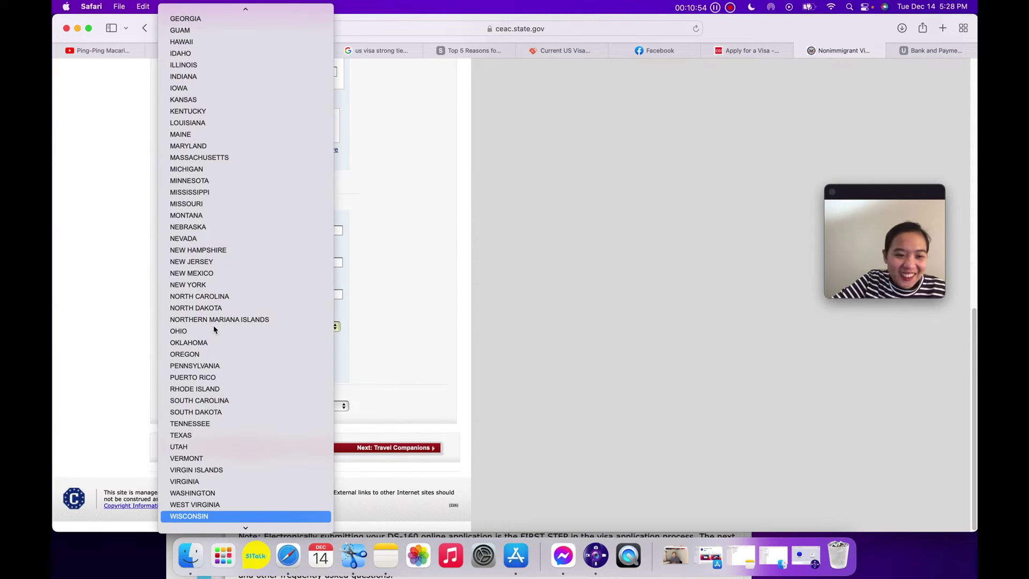
key("Return")
left_click(215, 358)
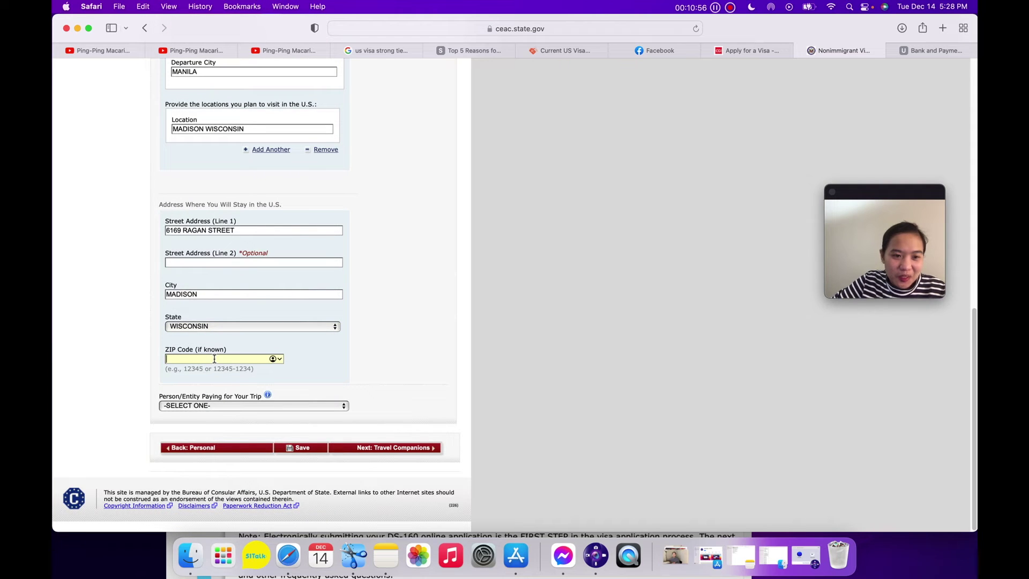
type("53")
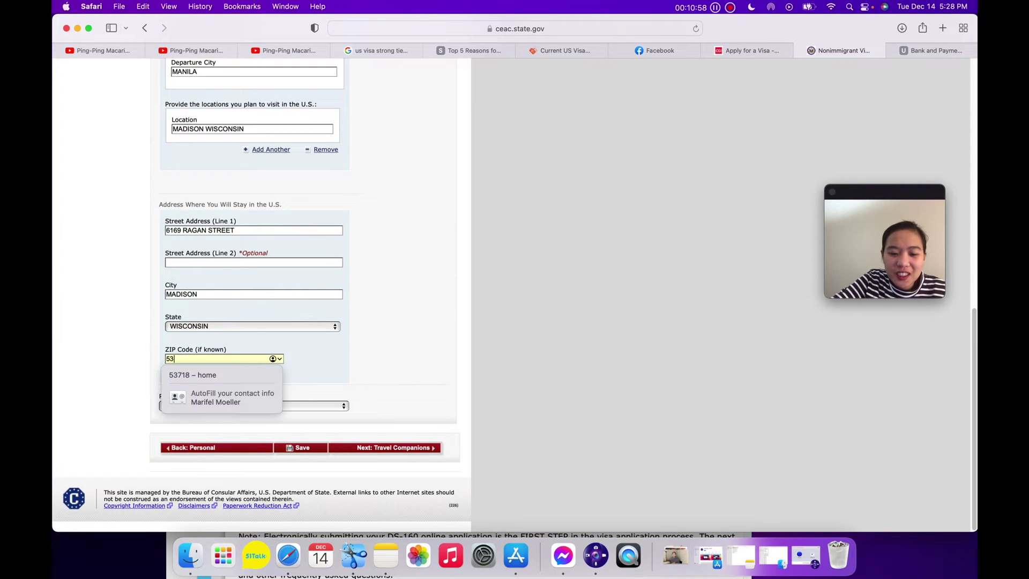
type("799")
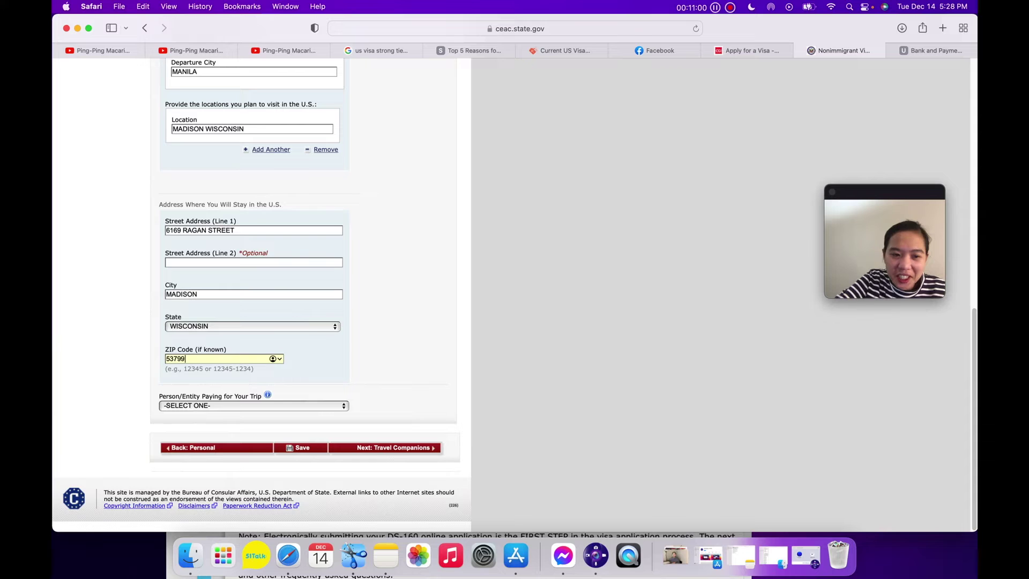
left_click(236, 407)
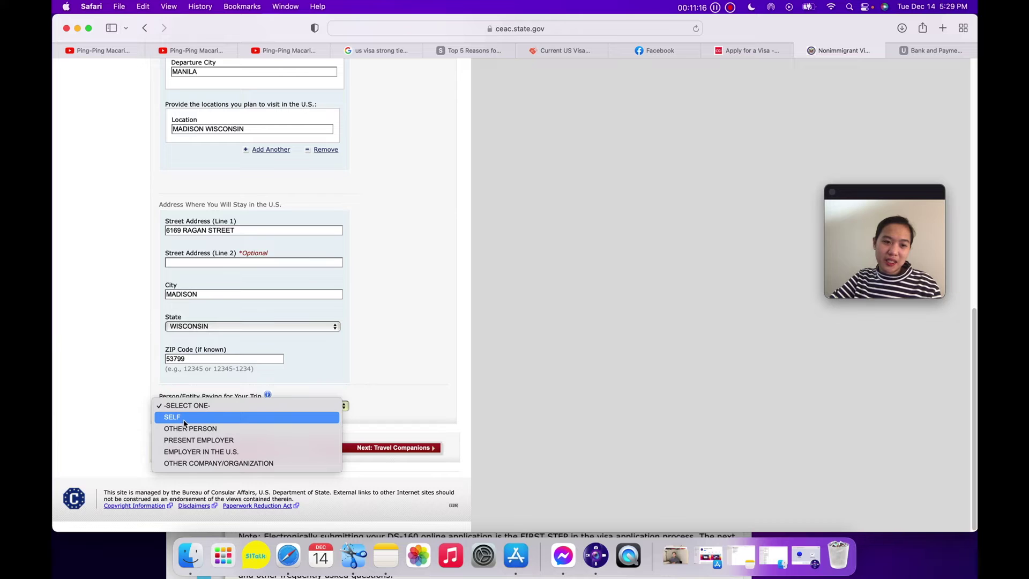
Set SELF as the person paying for the trip and submit the travel page.
left_click(183, 419)
left_click(418, 454)
scroll(360, 279, "down", 1)
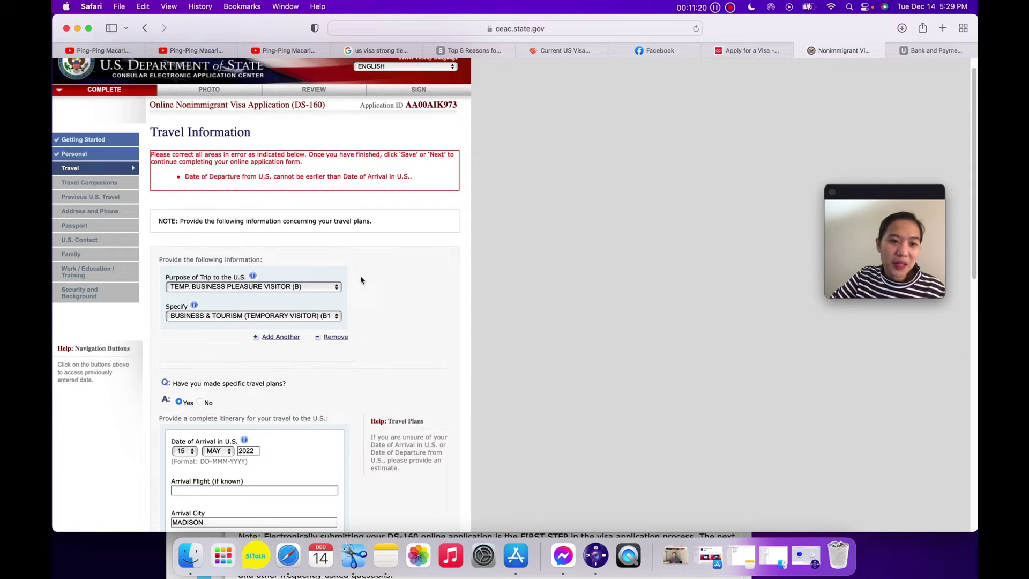
Fix the flagged departure date by setting its day to 25 (25 MAY 2022).
scroll(407, 297, "down", 1)
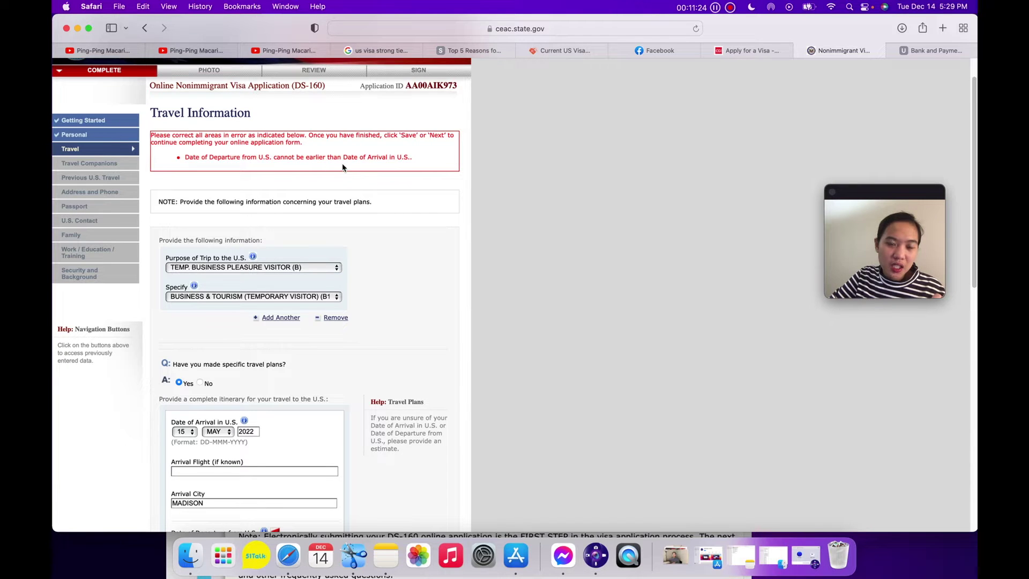
scroll(399, 239, "down", 5)
scroll(399, 238, "down", 3)
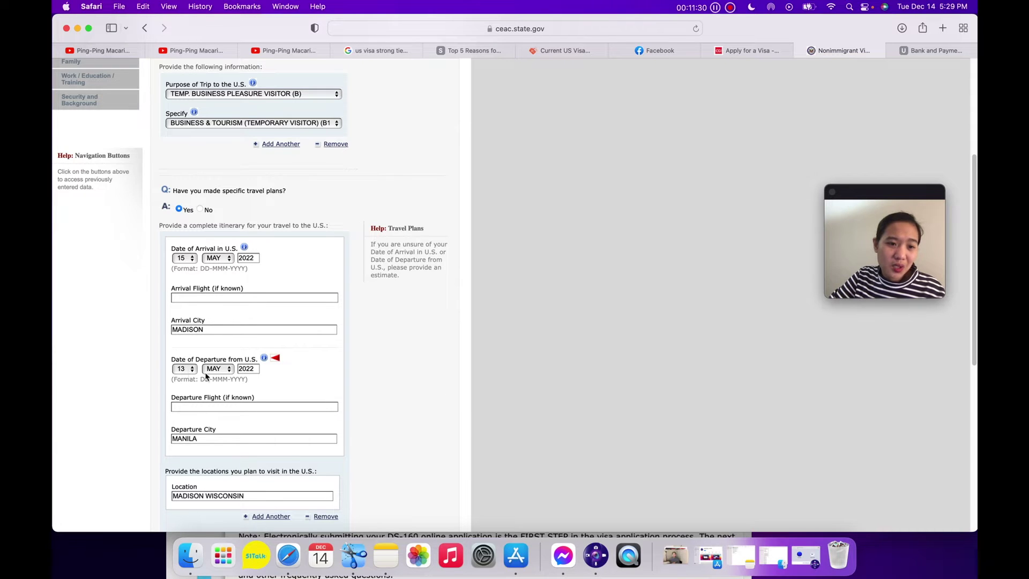
scroll(192, 375, "down", 1)
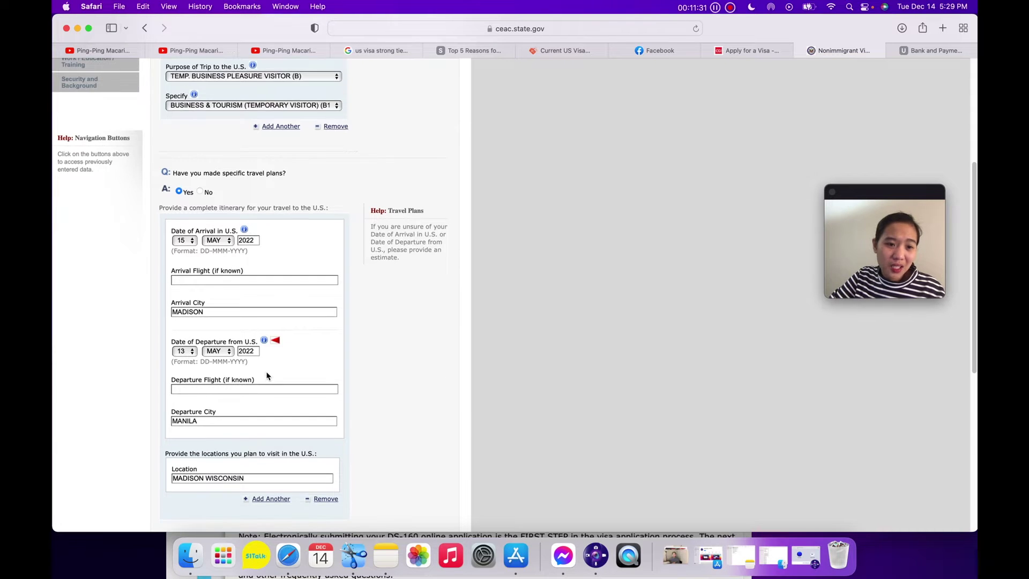
left_click(190, 357)
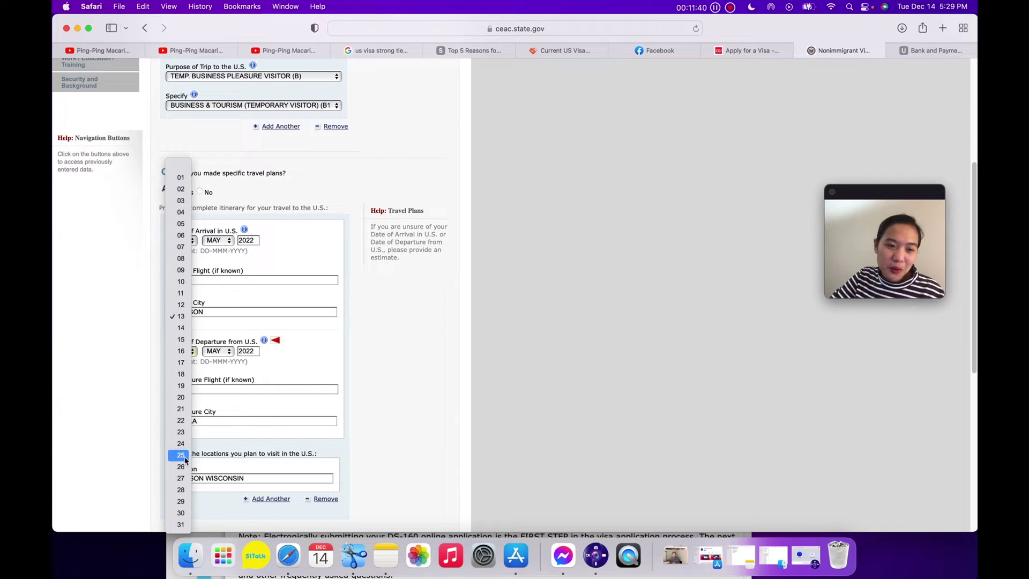
left_click(180, 456)
scroll(337, 501, "down", 6)
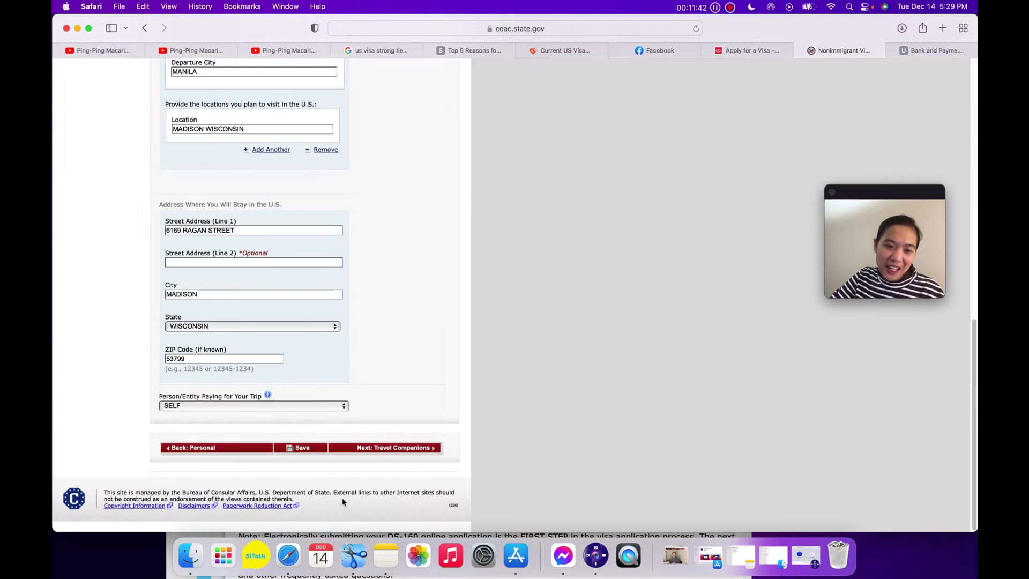
Answer No to other people traveling with the applicant and continue to Previous U.S. Travel.
left_click(396, 449)
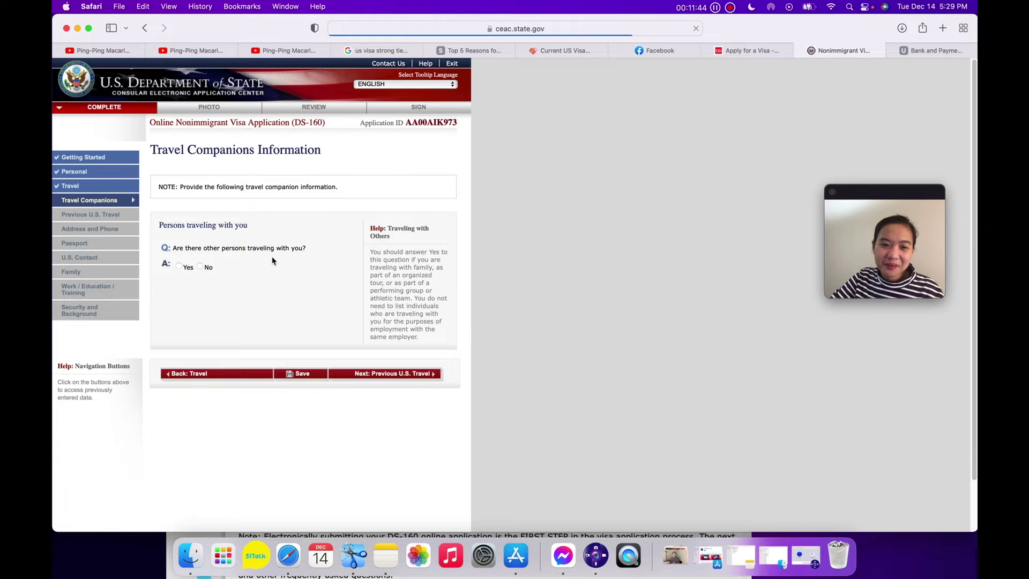
left_click(201, 267)
left_click(414, 376)
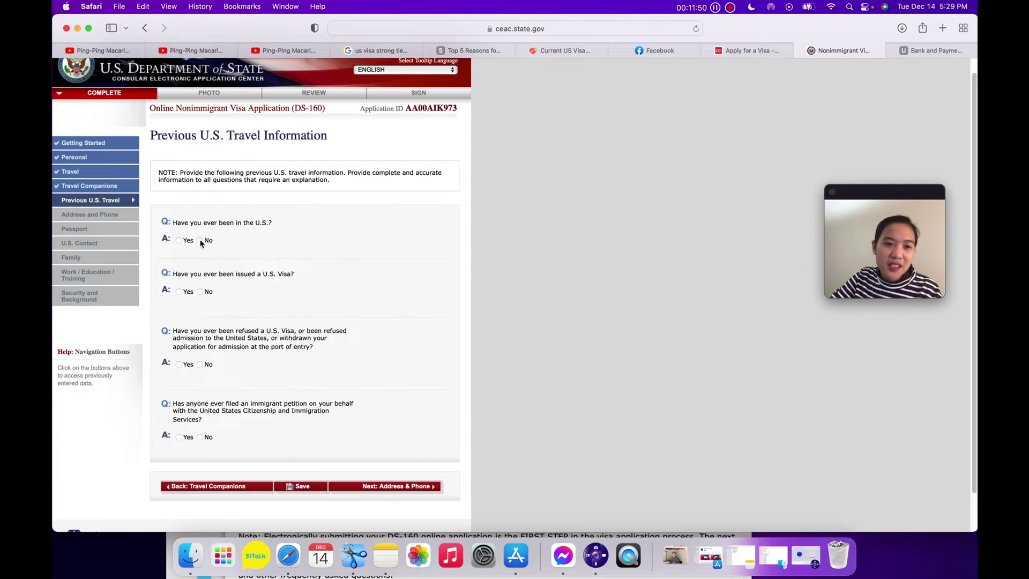
Answer No to all four previous U.S. travel questions and continue to Address & Phone.
left_click(201, 255)
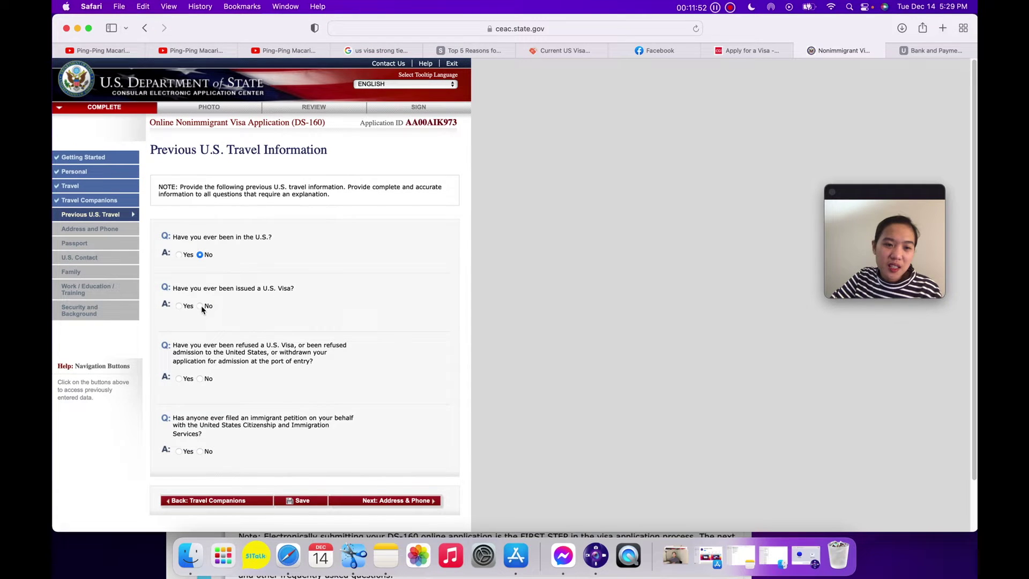
scroll(270, 322, "down", 2)
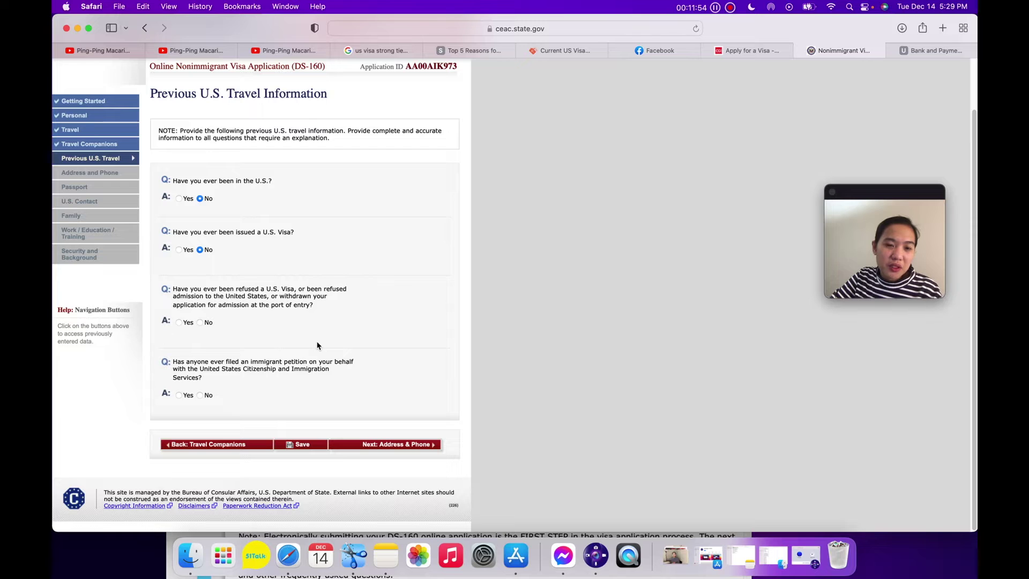
left_click(200, 322)
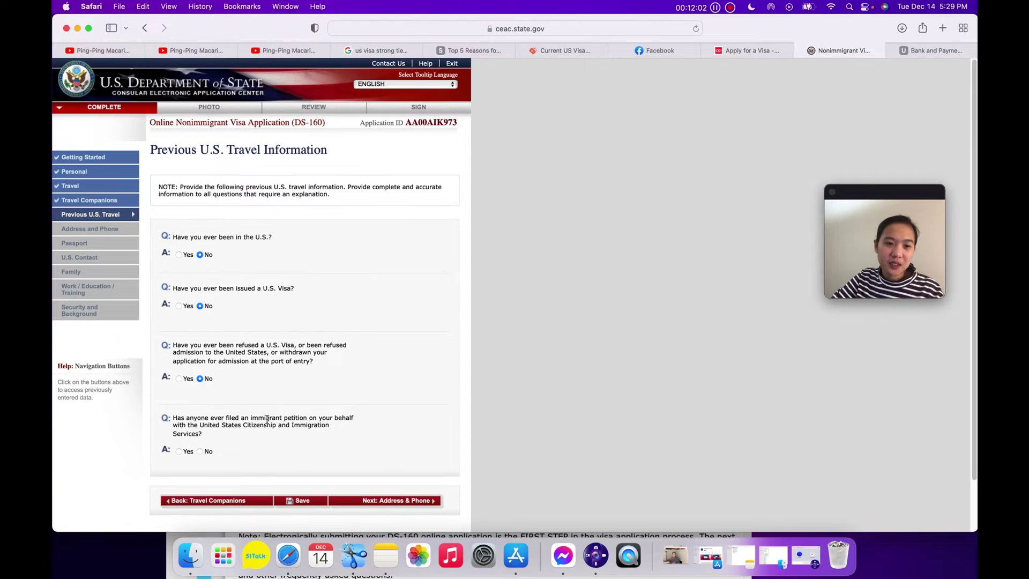
scroll(268, 416, "down", 2)
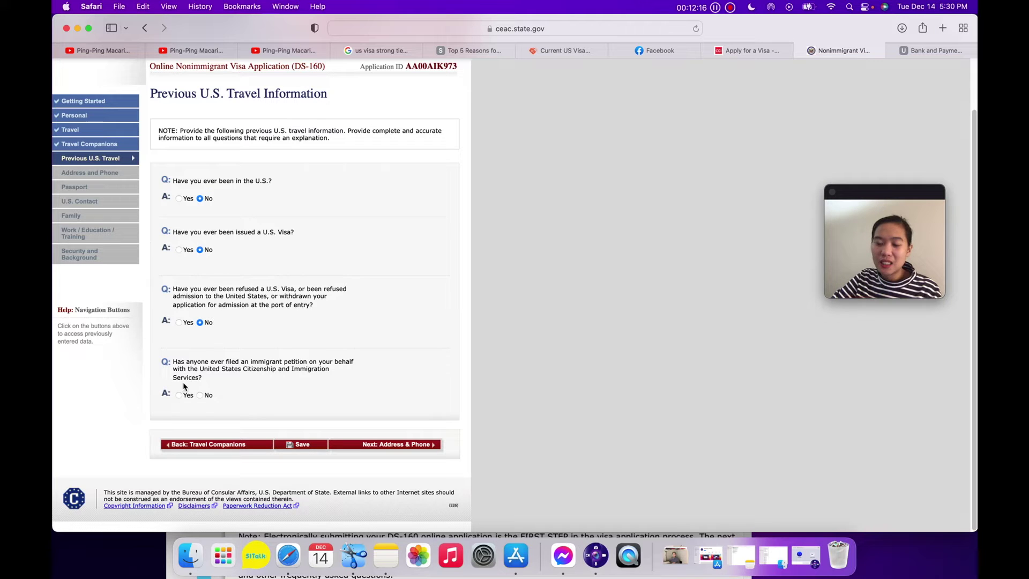
left_click(200, 395)
scroll(443, 434, "up", 2)
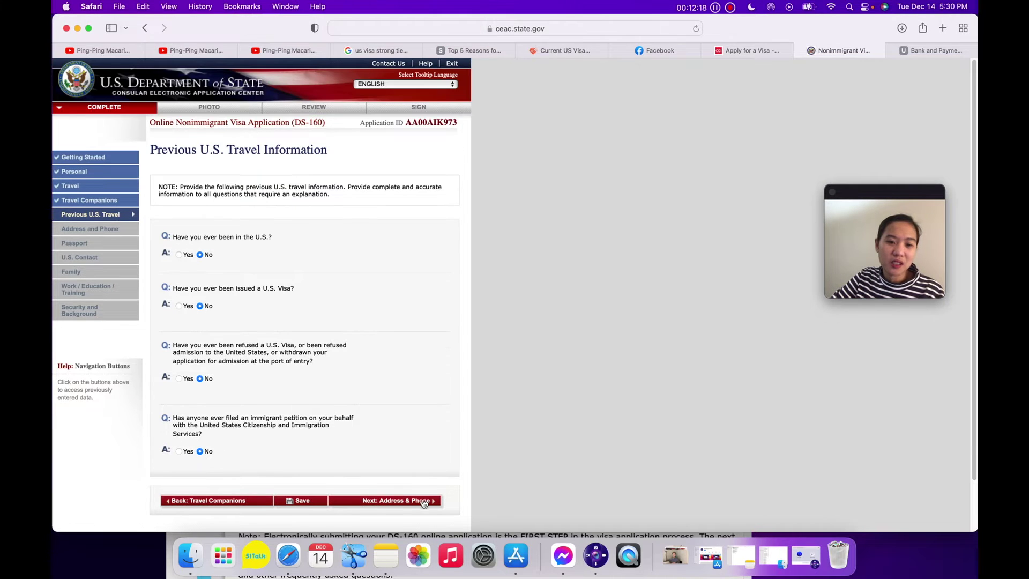
left_click(425, 500)
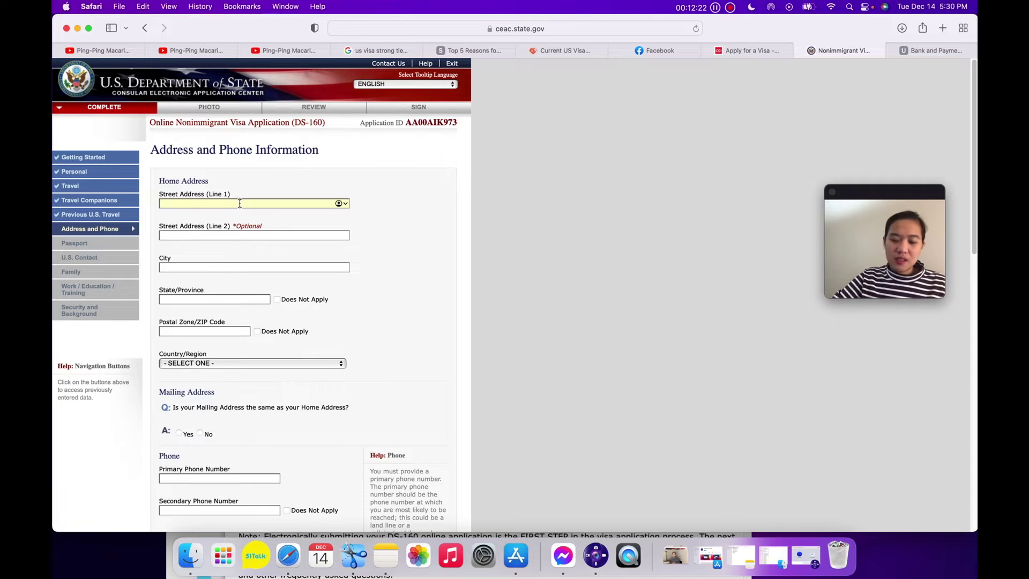
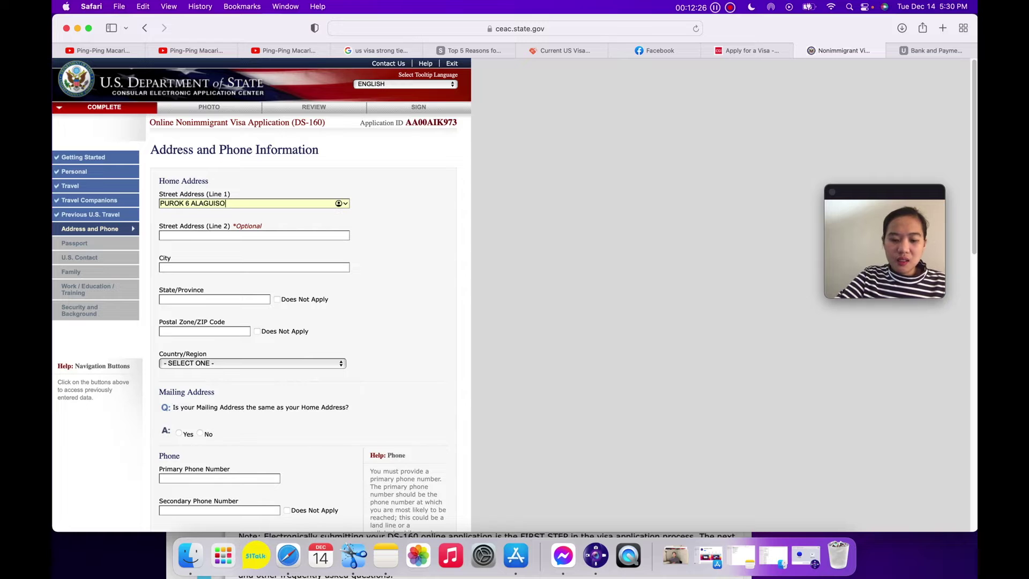
Enter the applicant's home street, city, province and postal code, with PHILIPPINES as country.
key("Tab")
key("Tab")
type("JORDAN")
key("Tab")
type("GUIMARAS")
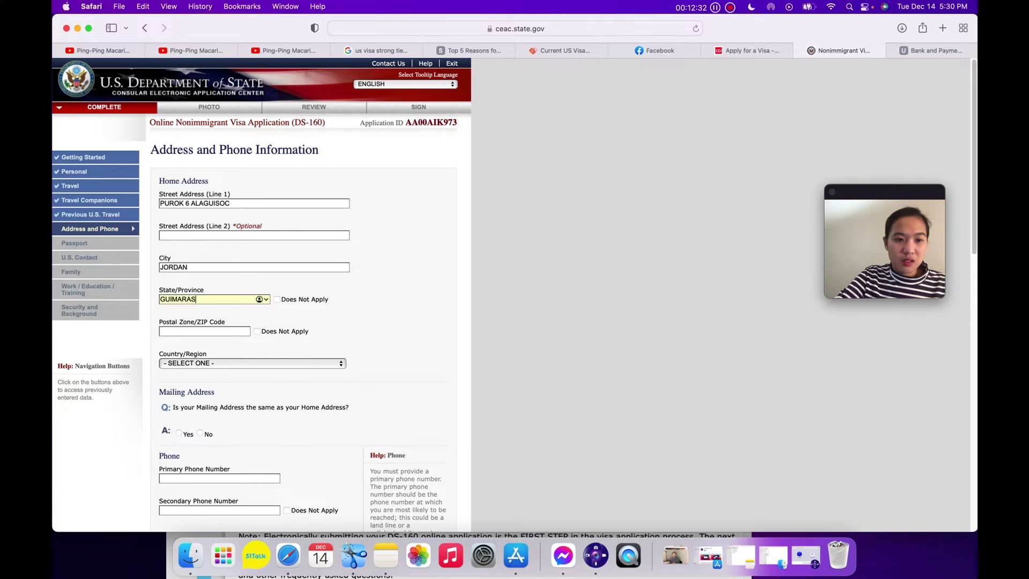
key("Tab")
type("5045")
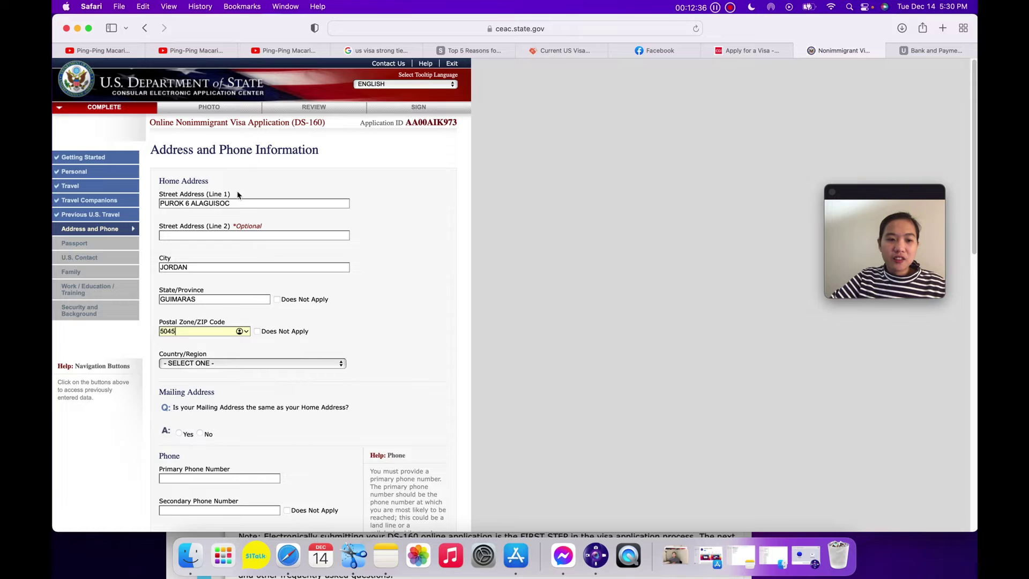
scroll(234, 193, "down", 1)
left_click(283, 344)
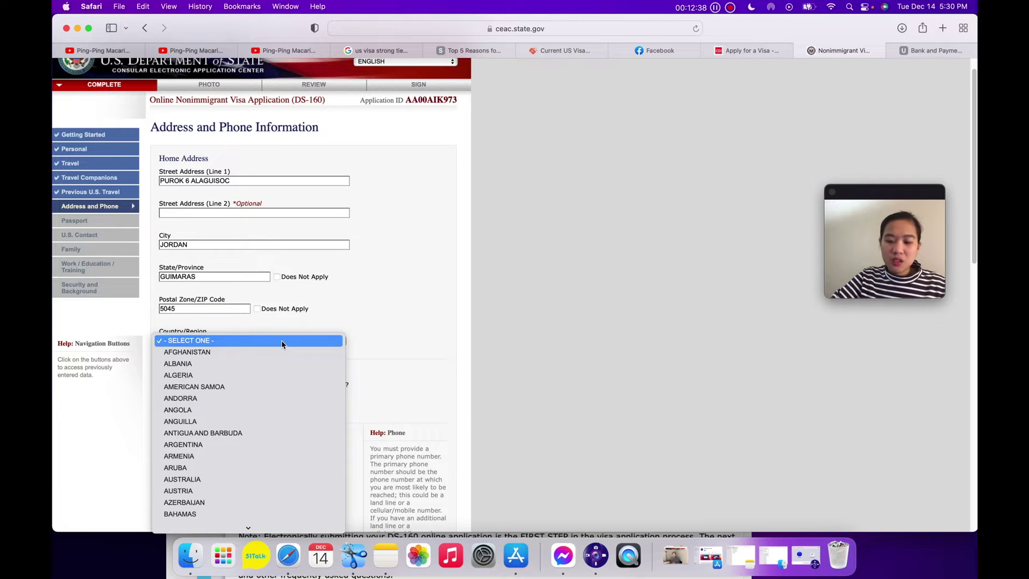
type("phil")
key("Return")
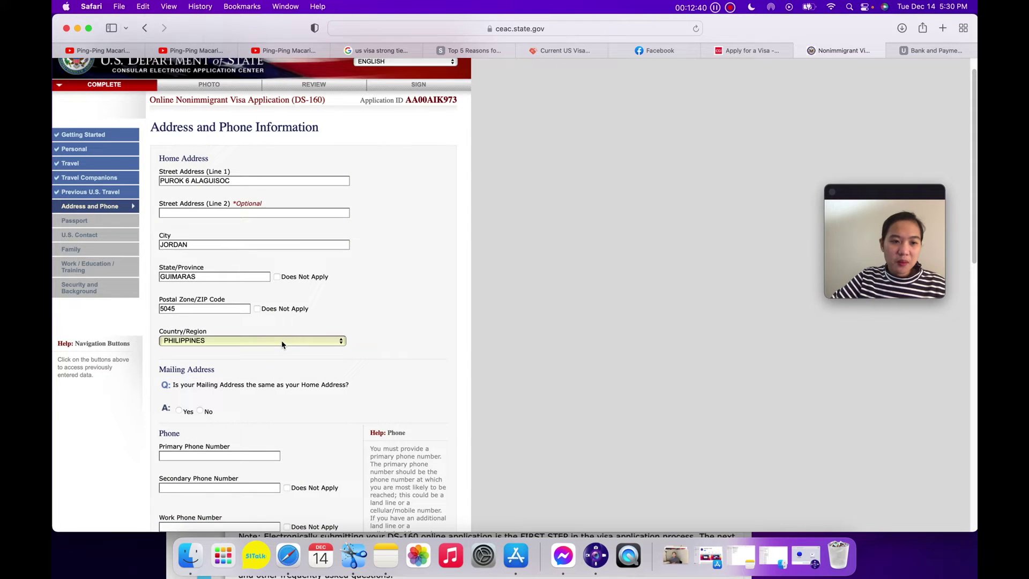
Mark the mailing address as the same, enter the primary phone, and set secondary and work phones to Does Not Apply.
scroll(300, 365, "down", 2)
left_click(178, 372)
scroll(240, 373, "down", 4)
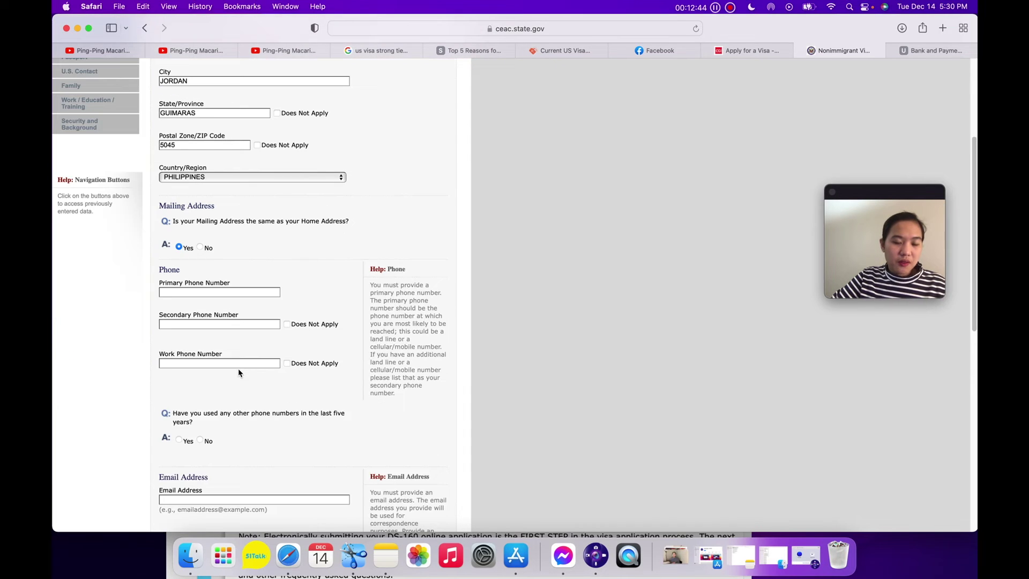
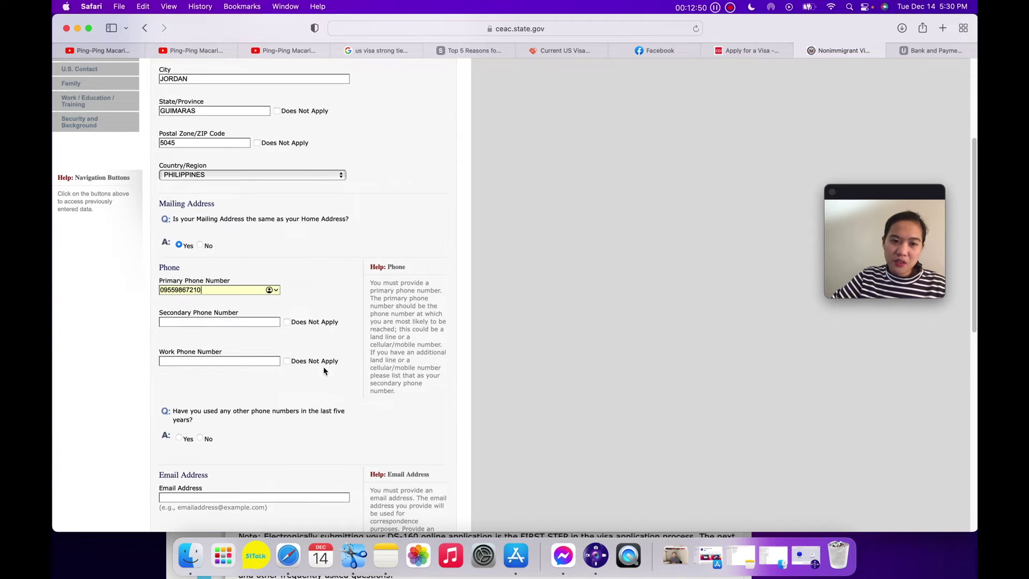
scroll(287, 242, "down", 3)
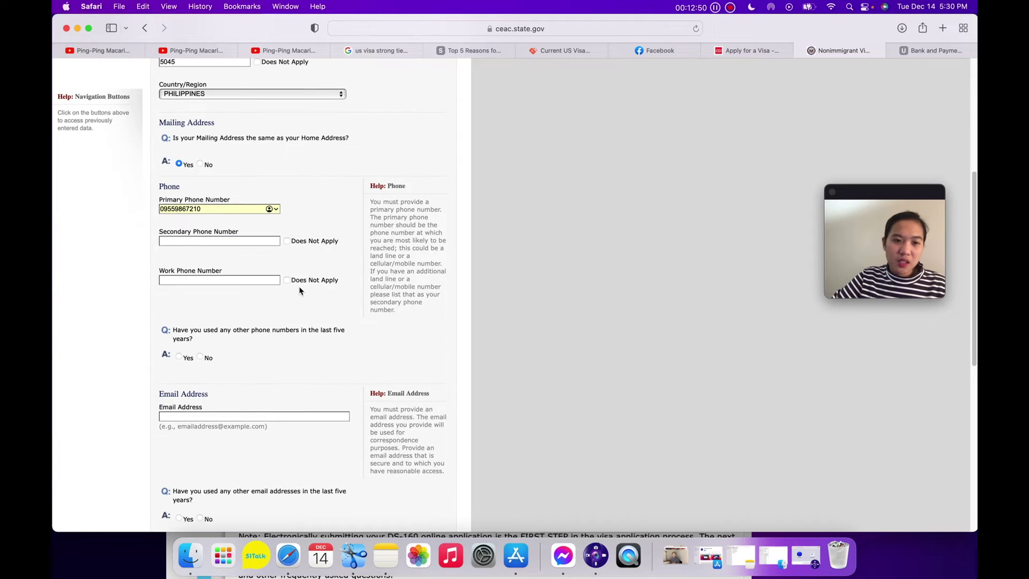
left_click(287, 241)
left_click(287, 279)
scroll(321, 298, "down", 3)
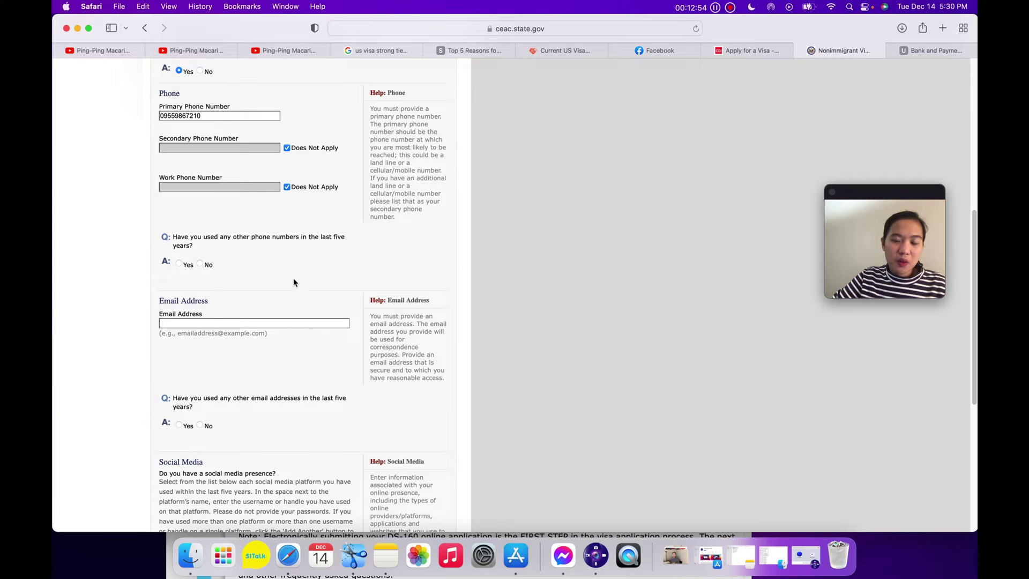
Answer No to other phone numbers, enter the applicant's e-mail address, and answer No to other e-mails.
left_click(201, 264)
scroll(324, 299, "down", 5)
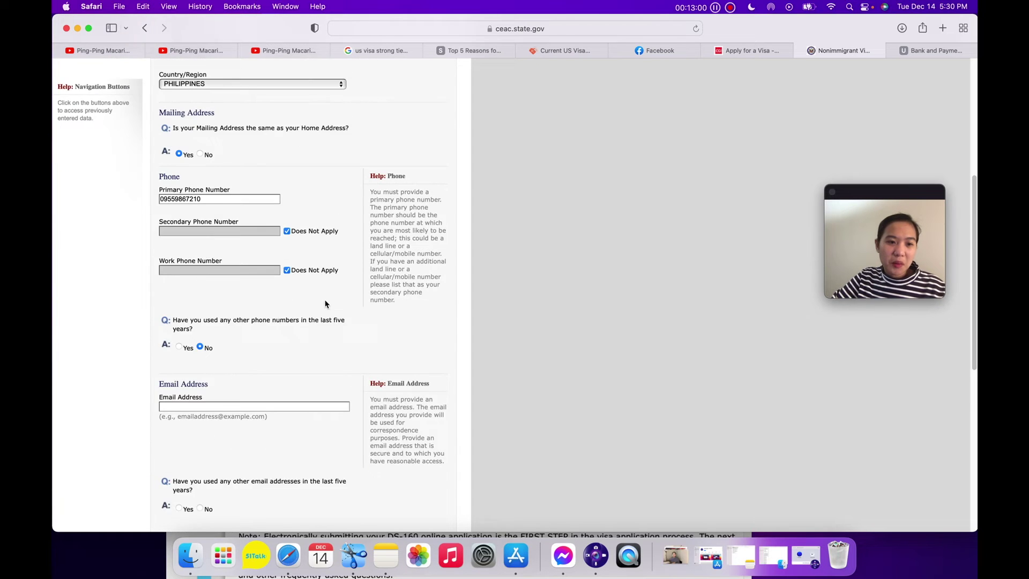
left_click(223, 317)
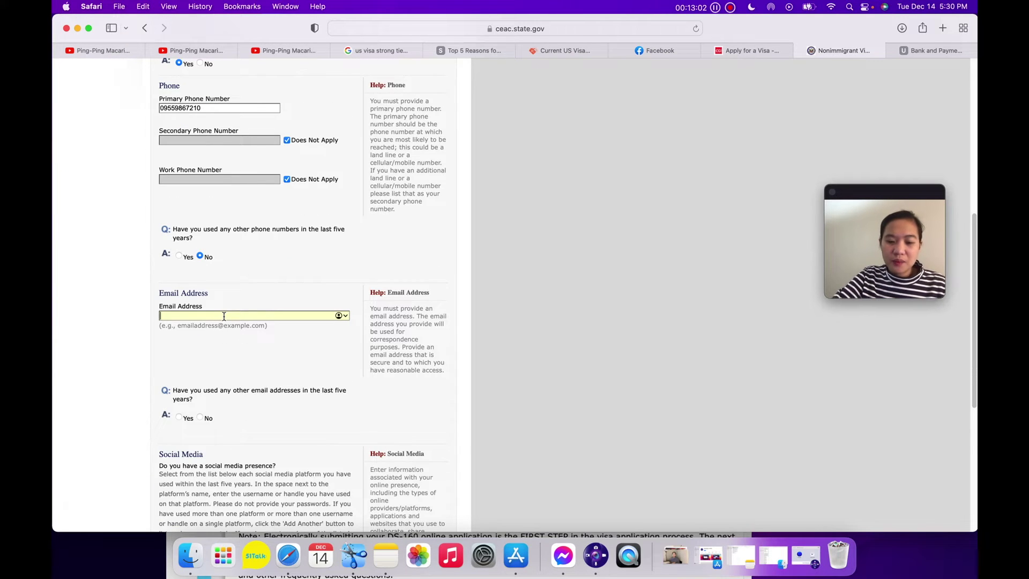
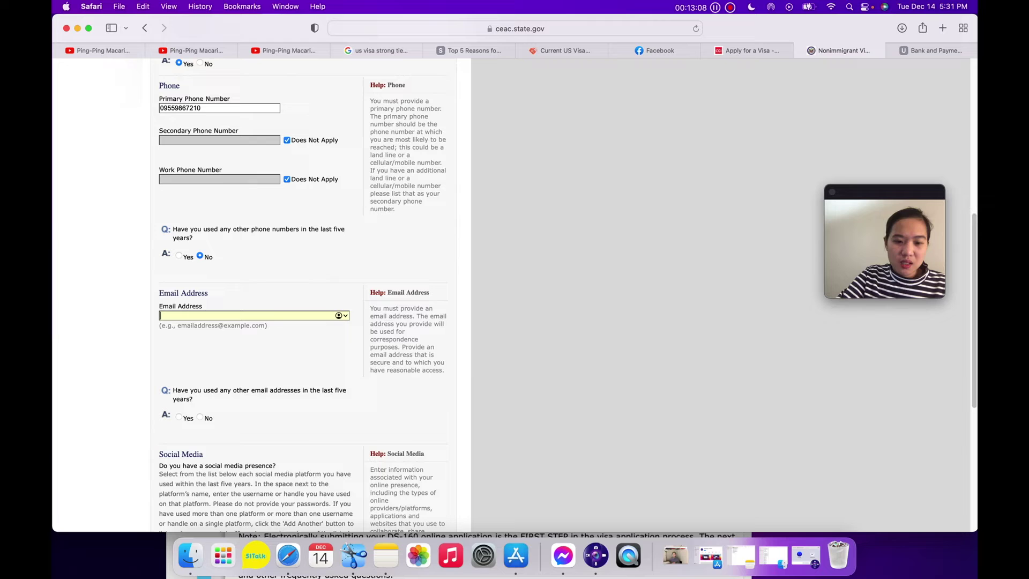
scroll(263, 381, "down", 2)
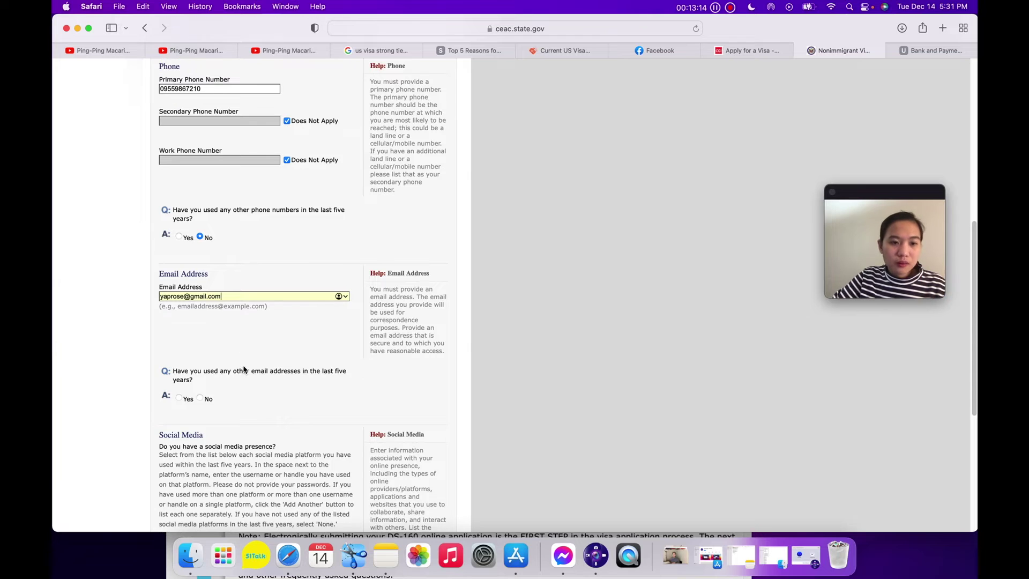
scroll(263, 381, "down", 2)
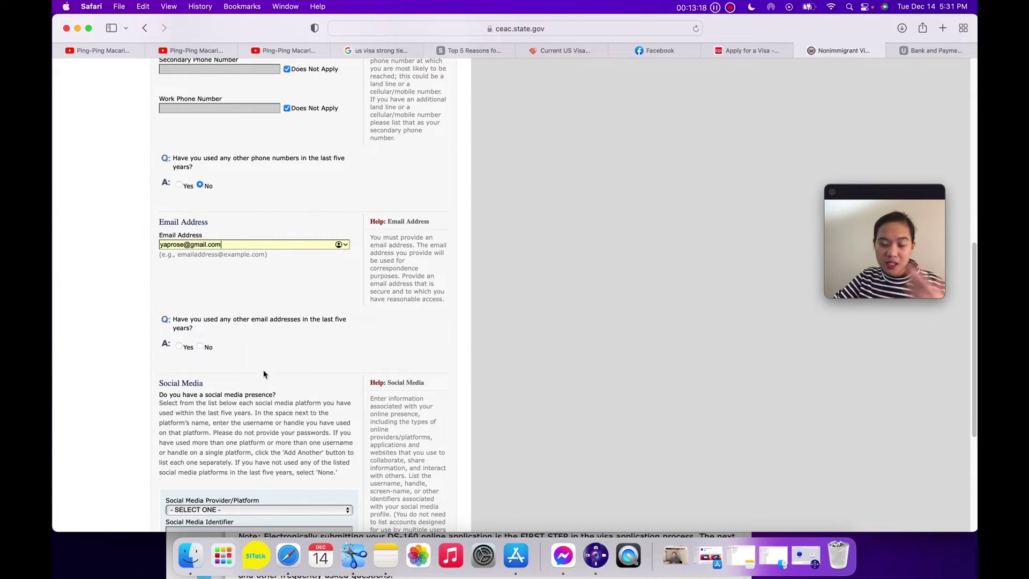
left_click(200, 346)
scroll(291, 374, "down", 2)
scroll(291, 374, "down", 10)
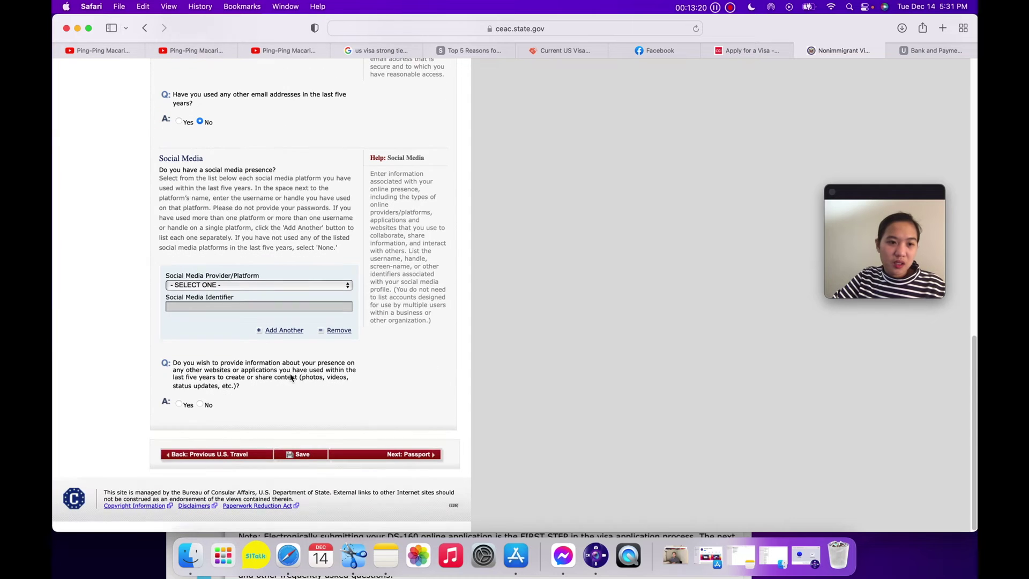
List FACEBOOK with the applicant's handle and answer No to other websites or applications.
left_click(231, 286)
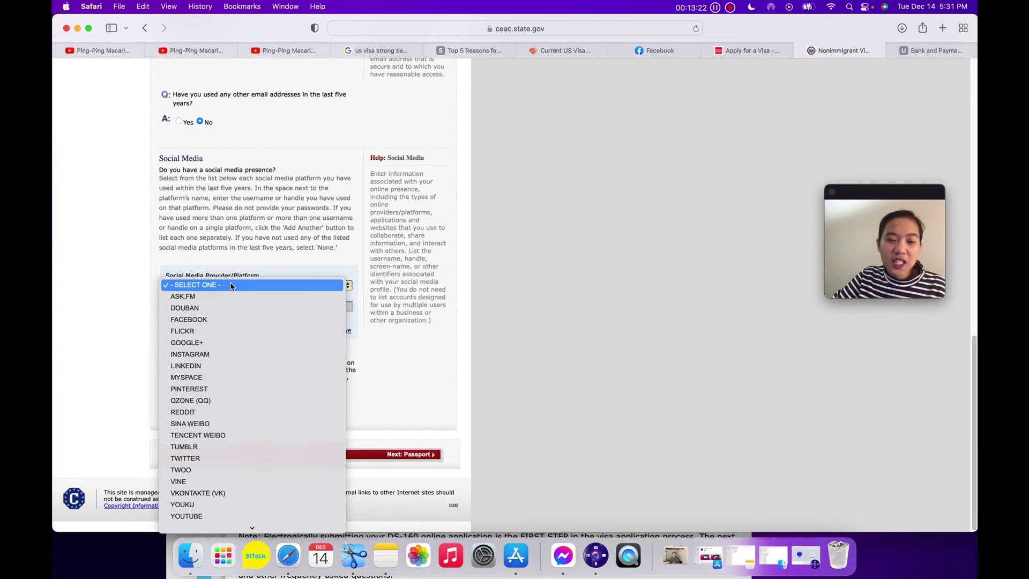
left_click(231, 319)
scroll(218, 304, "up", 10)
scroll(246, 390, "down", 5)
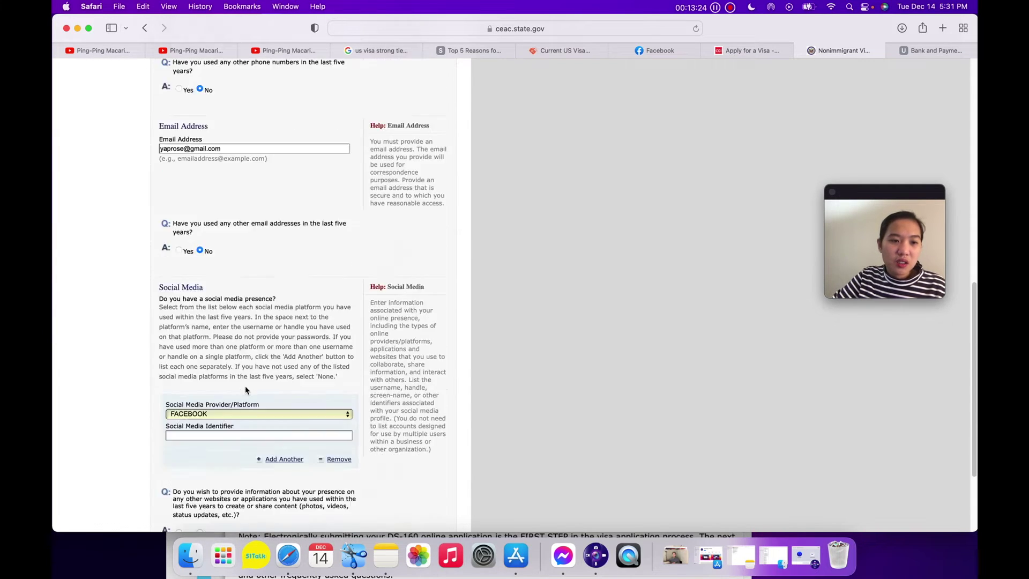
scroll(246, 389, "down", 5)
left_click(219, 306)
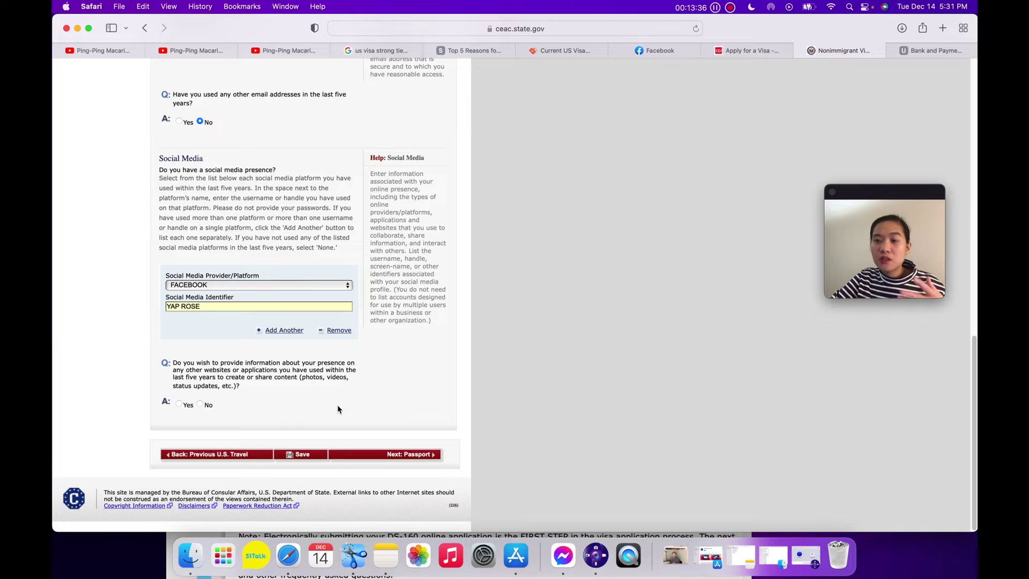
left_click(200, 404)
scroll(341, 415, "up", 3)
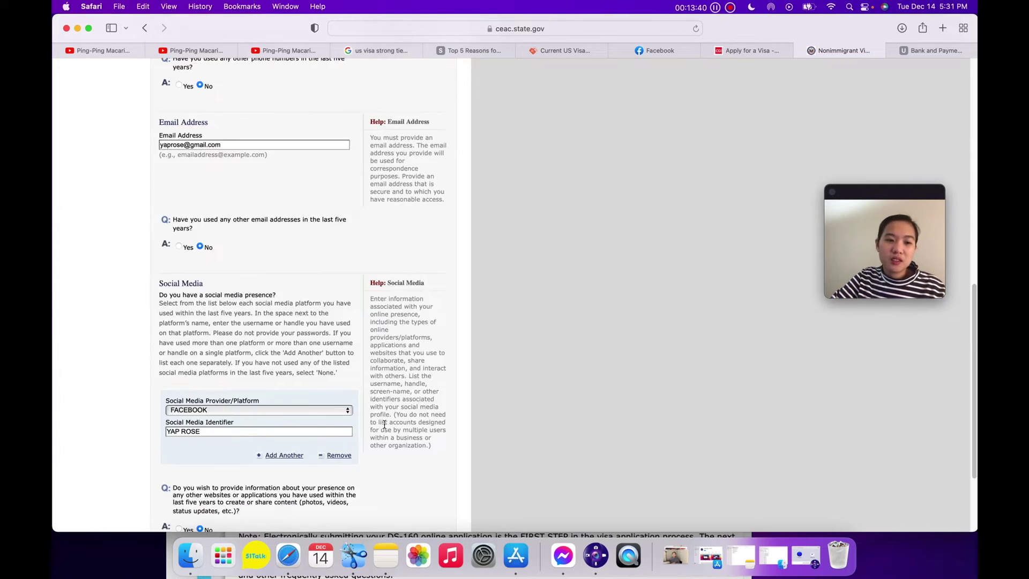
scroll(341, 414, "down", 3)
Record a REGULAR passport with its number, marking the book number Does Not Apply.
left_click(406, 455)
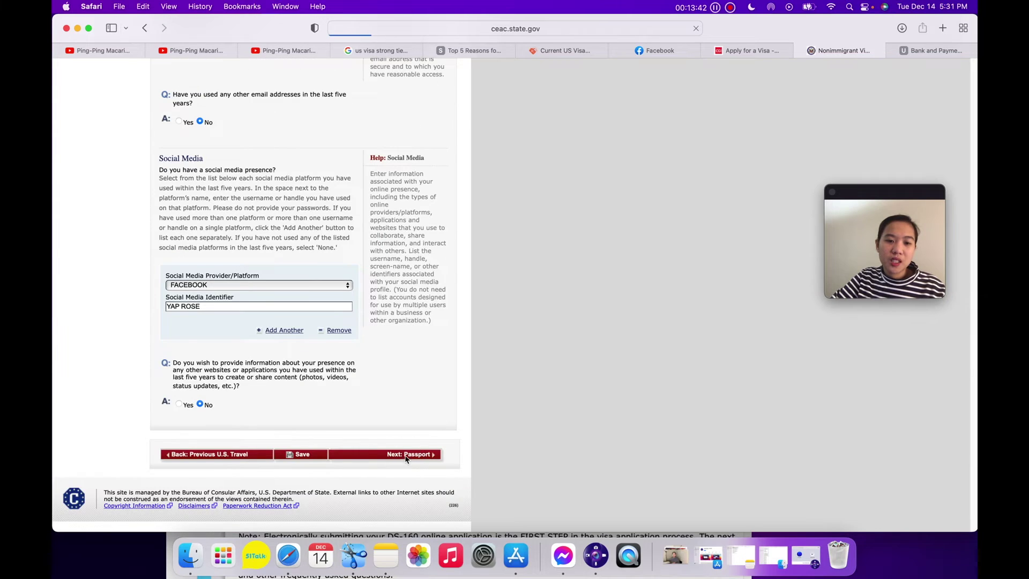
scroll(247, 171, "down", 2)
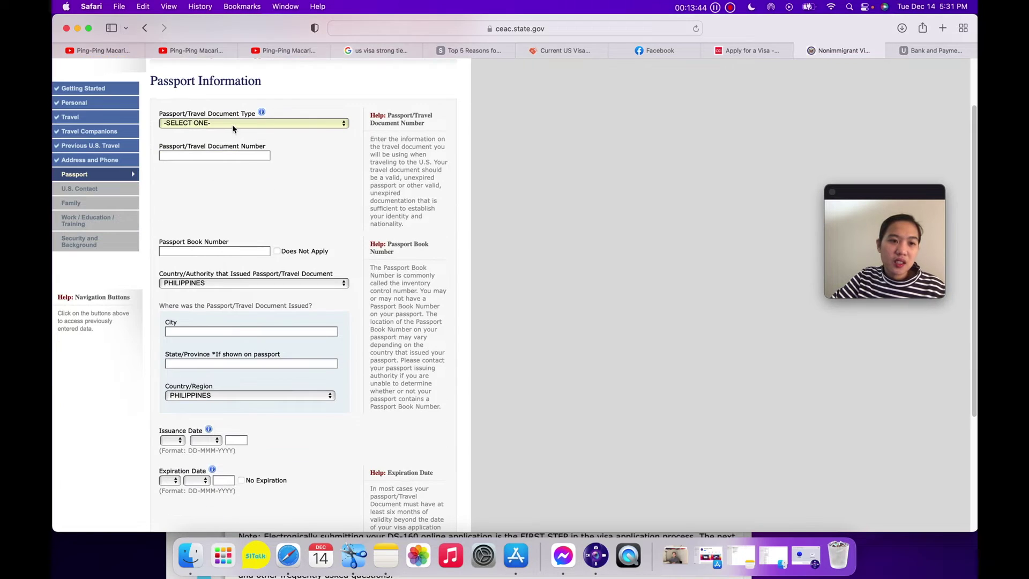
left_click(233, 125)
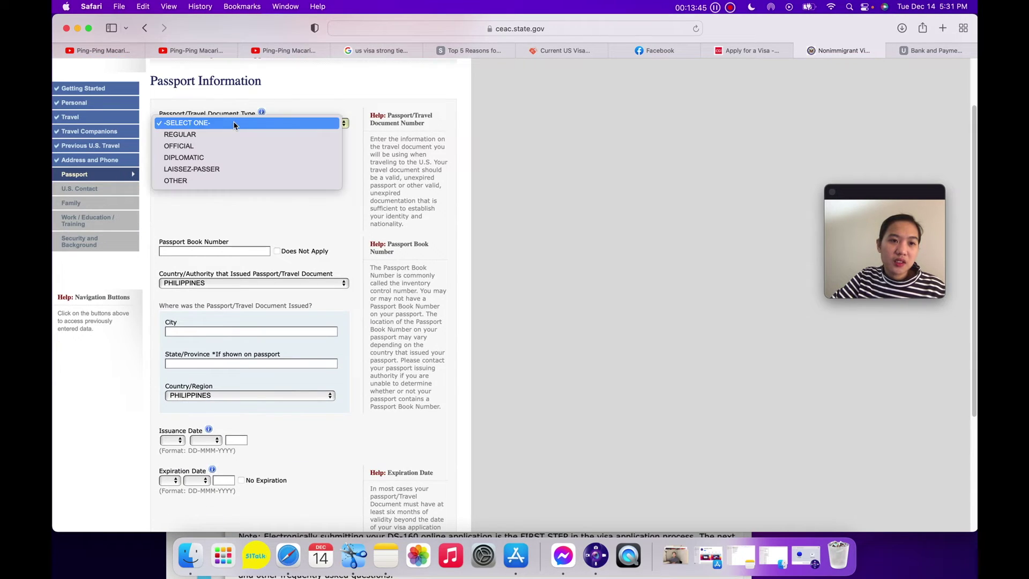
left_click(189, 138)
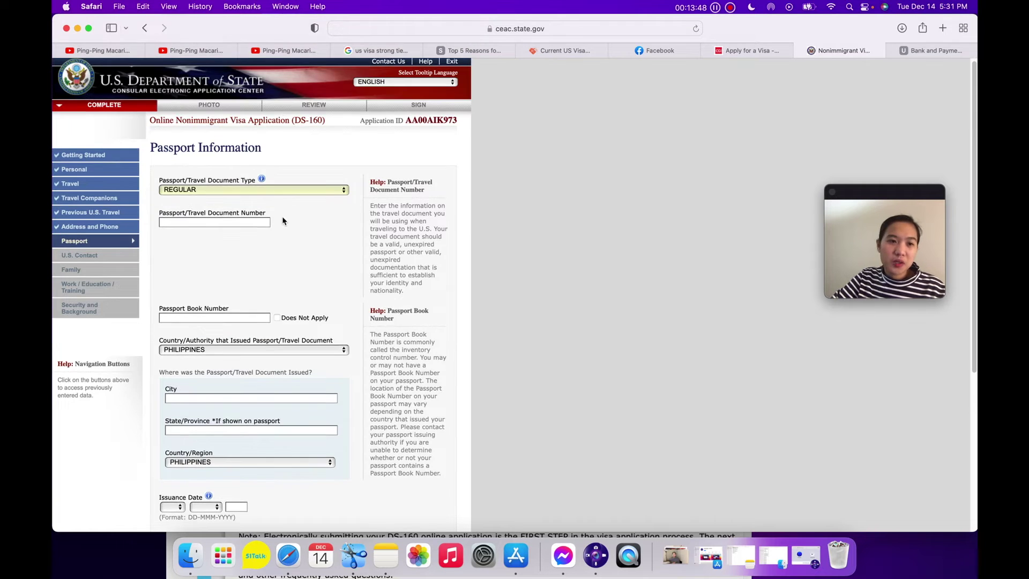
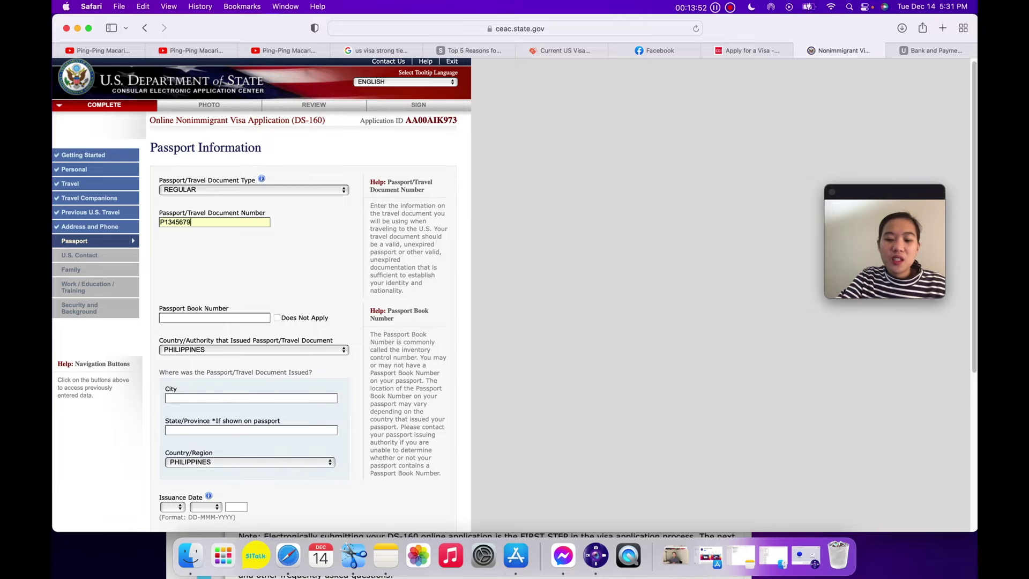
left_click(223, 320)
scroll(222, 322, "down", 3)
left_click(277, 247)
scroll(330, 282, "down", 1)
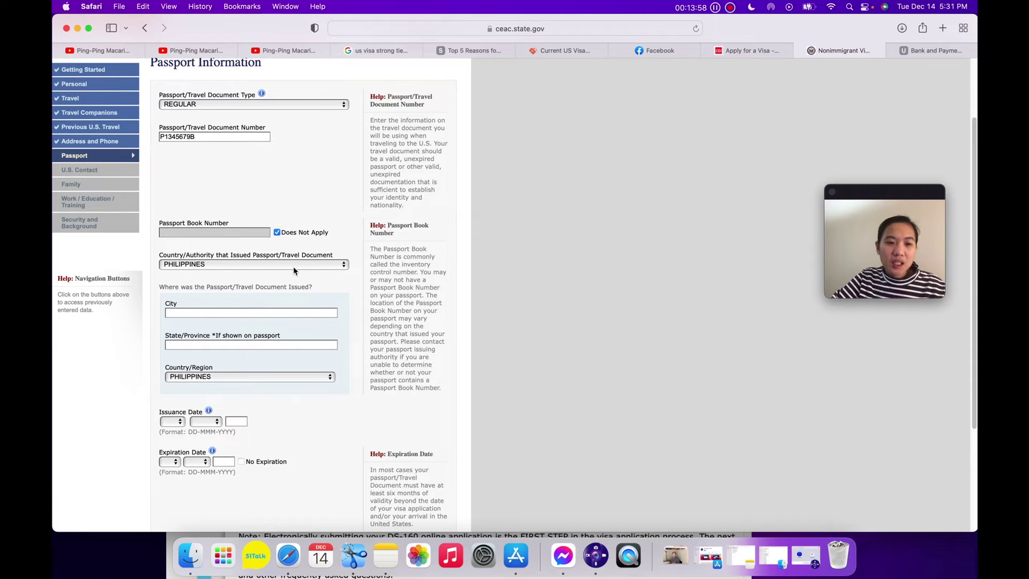
scroll(294, 270, "down", 1)
Enter ILOILO as the issuing city and province, with issuance date 02 APR 2019.
left_click(259, 295)
type("ILOILO")
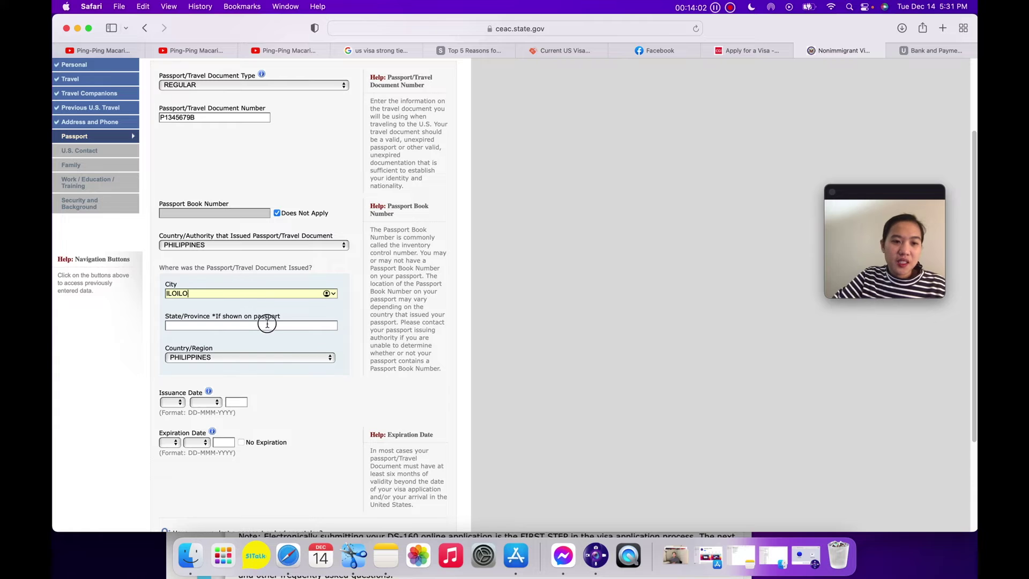
left_click(267, 325)
type("ILOILO")
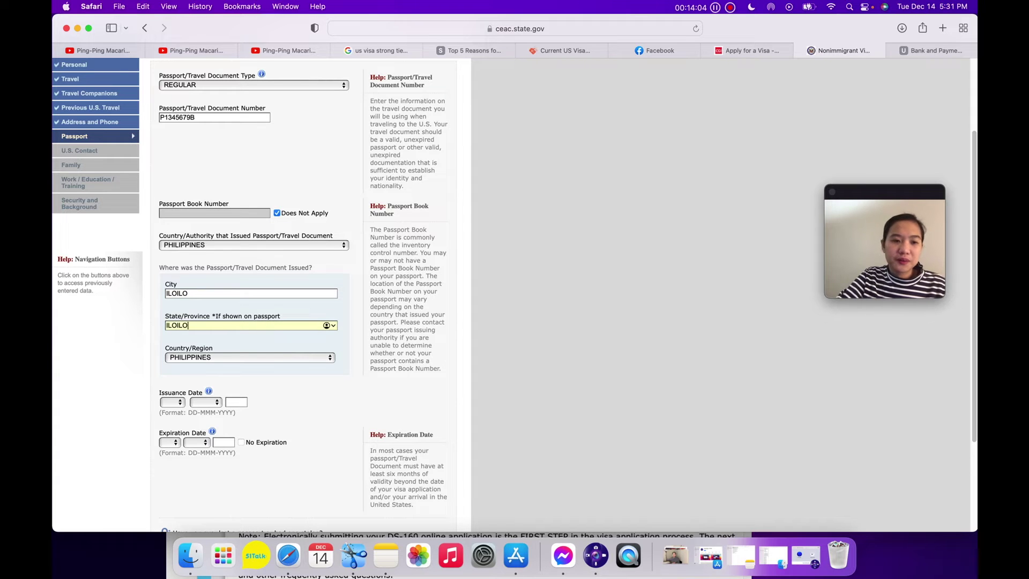
scroll(194, 398, "down", 1)
left_click(173, 392)
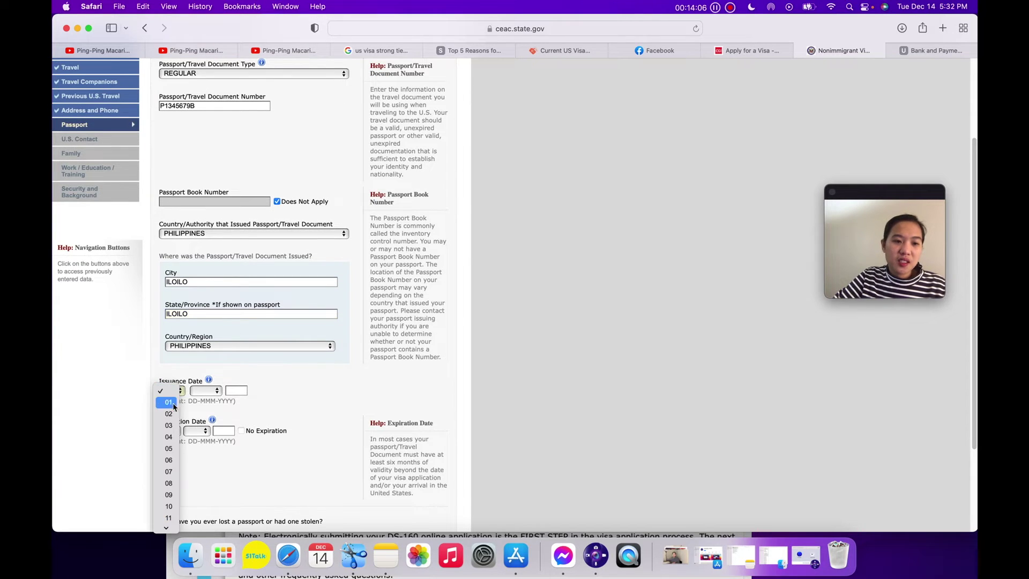
left_click(169, 415)
left_click(205, 393)
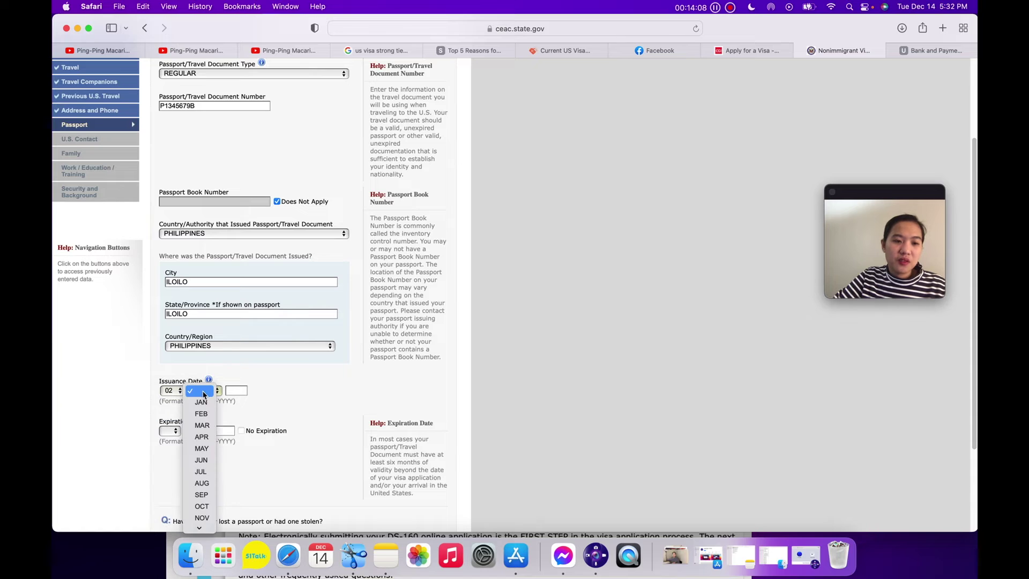
left_click(201, 437)
left_click(236, 390)
type("2019")
Set expiration to 01 APR 2029, answer No to a lost passport, and continue to U.S. Contact.
left_click(170, 431)
left_click(170, 444)
left_click(197, 431)
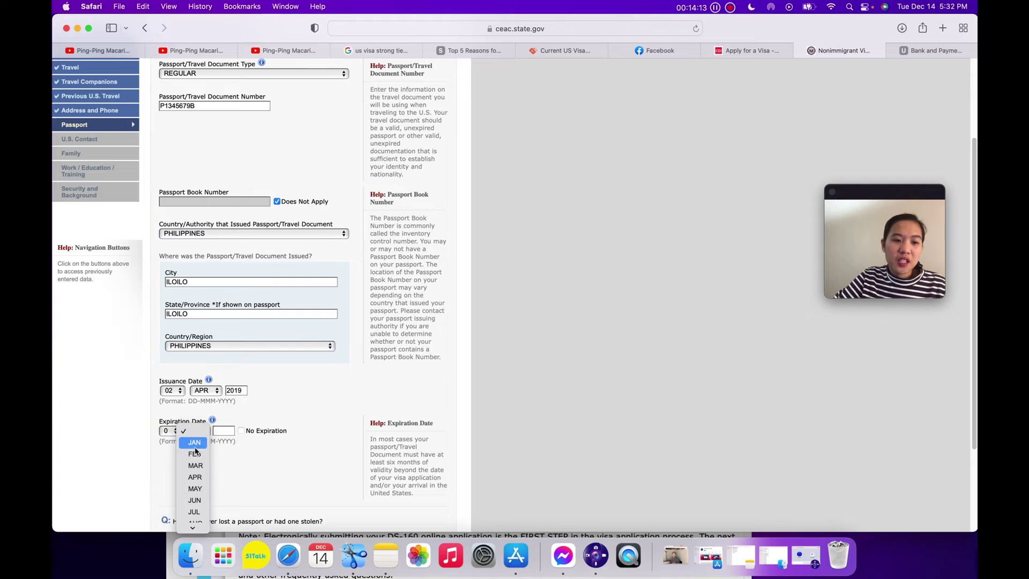
left_click(195, 478)
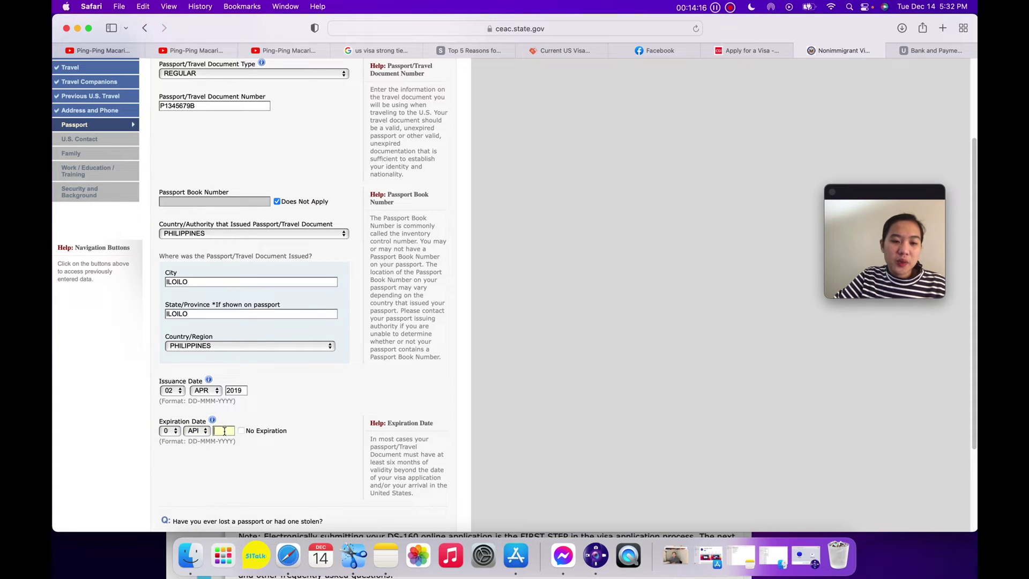
type("2029")
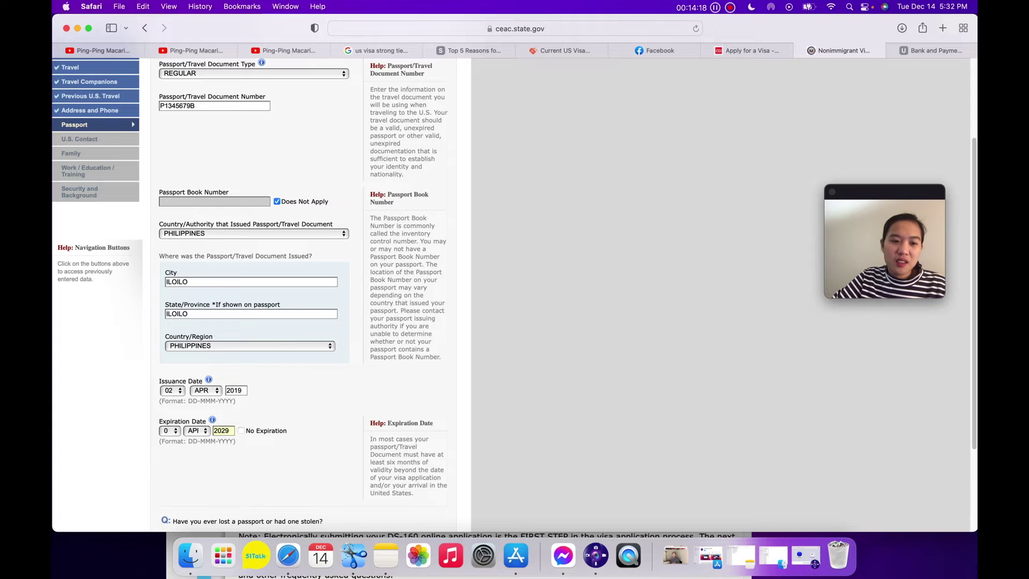
scroll(321, 436, "down", 4)
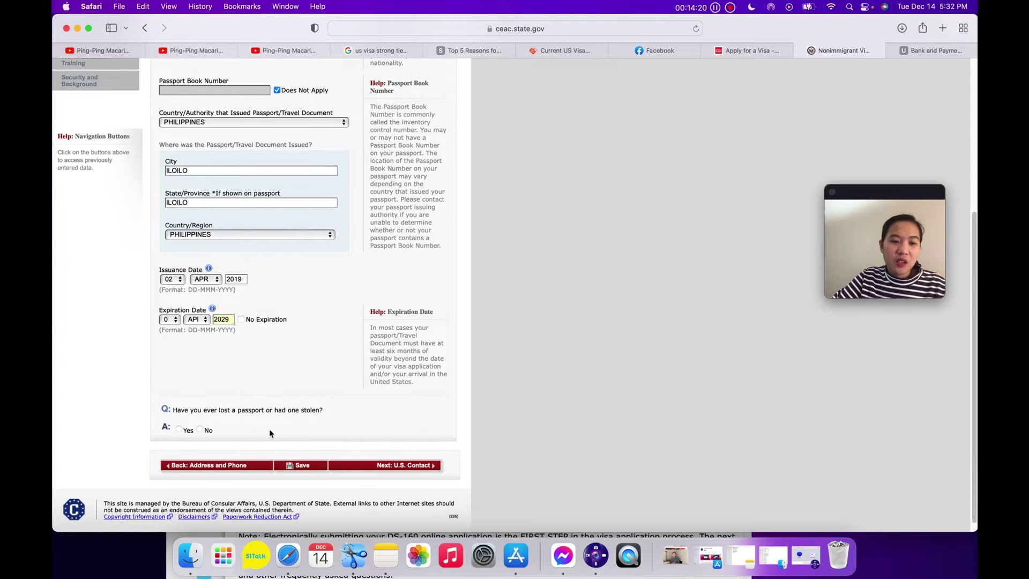
left_click(200, 431)
left_click(410, 455)
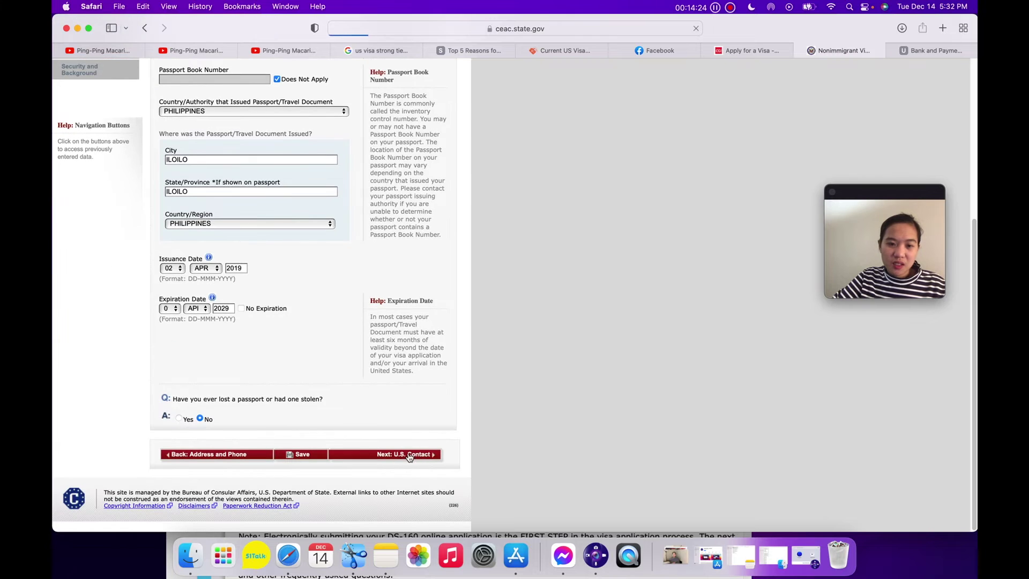
Enter the contact's surname and given names, mark the organization Do Not Know, and choose FRIEND.
left_click(249, 230)
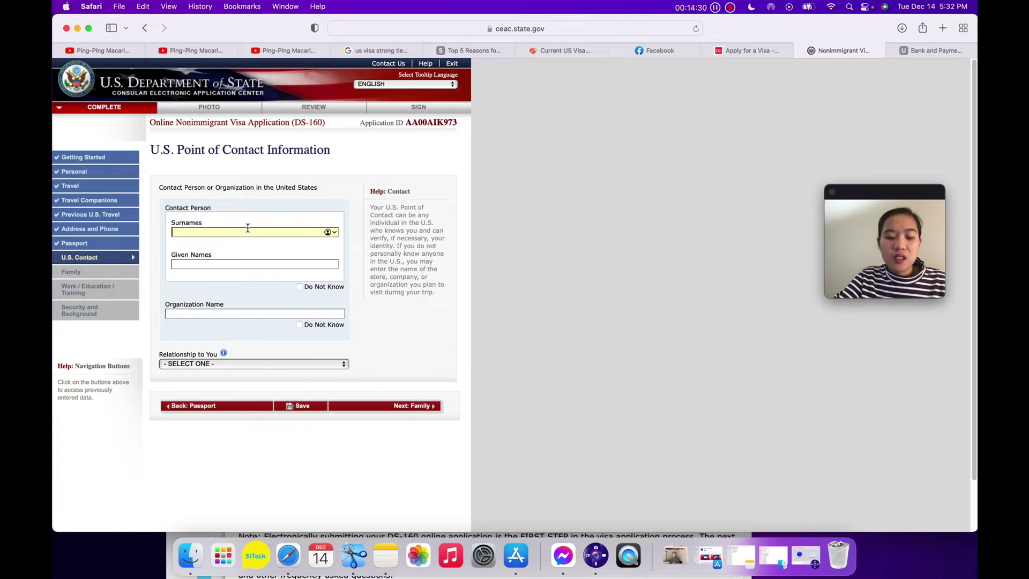
key("Tab")
key("Tab")
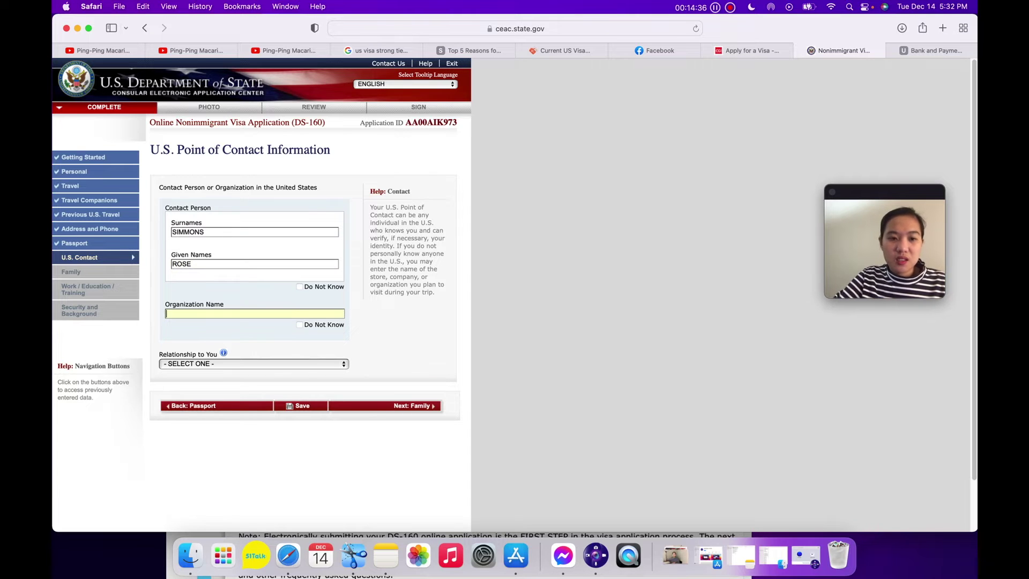
left_click(299, 325)
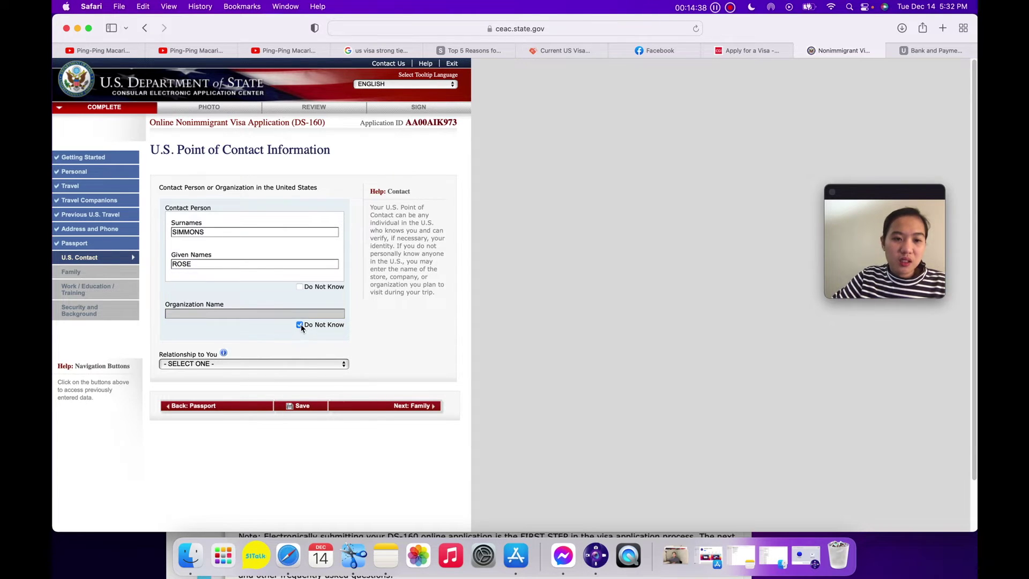
scroll(301, 328, "down", 1)
left_click(271, 342)
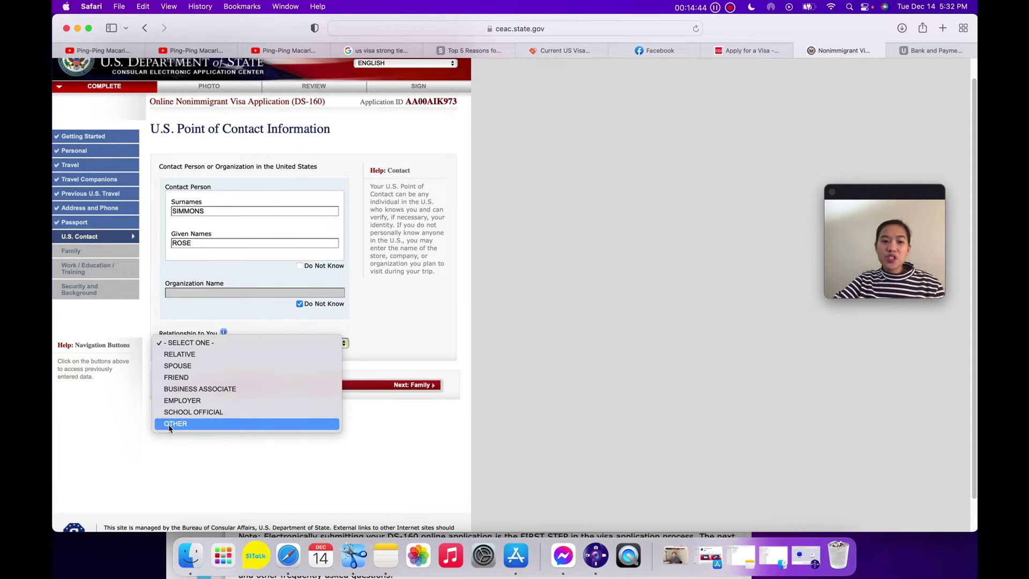
left_click(164, 343)
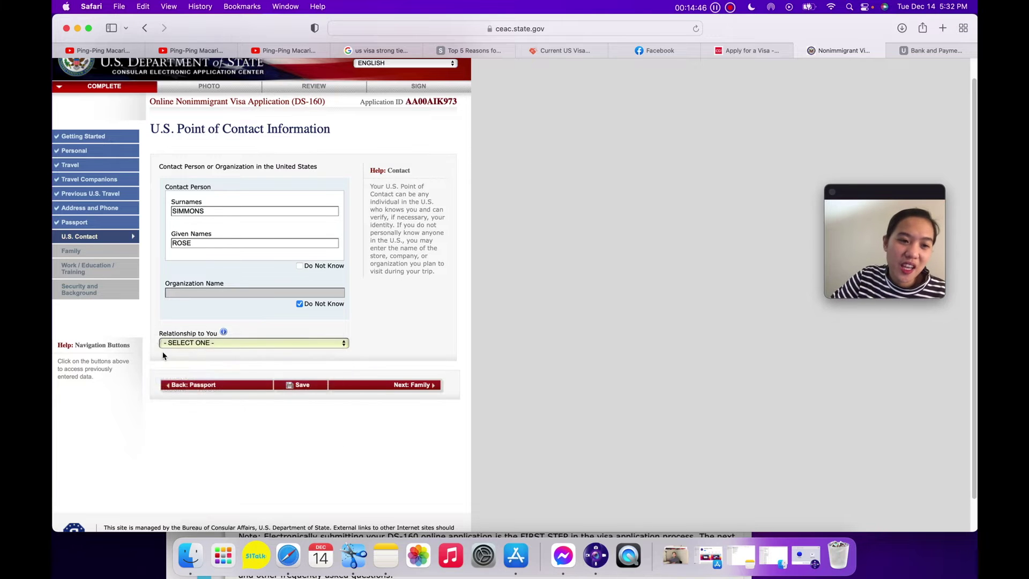
Enter the contact's U.S. street address and MADISON as the city.
scroll(406, 402, "down", 5)
left_click(249, 177)
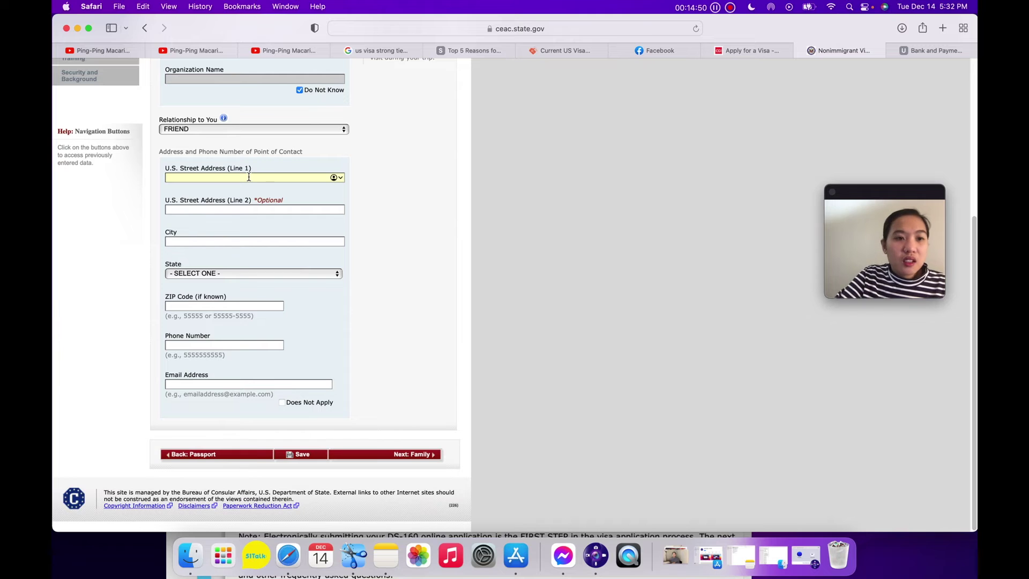
key("Tab")
type("MADISON")
key("Tab")
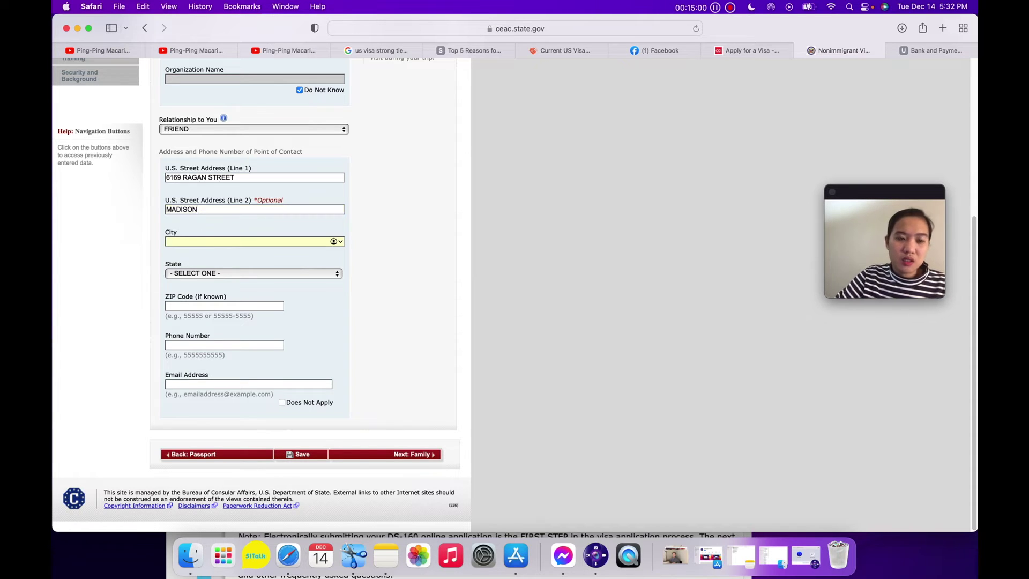
left_click(216, 210)
key("BackSpace")
key("BackSpace")
key("BackSpace")
key("BackSpace")
key("BackSpace")
key("BackSpace")
left_click(201, 241)
type("MADISON")
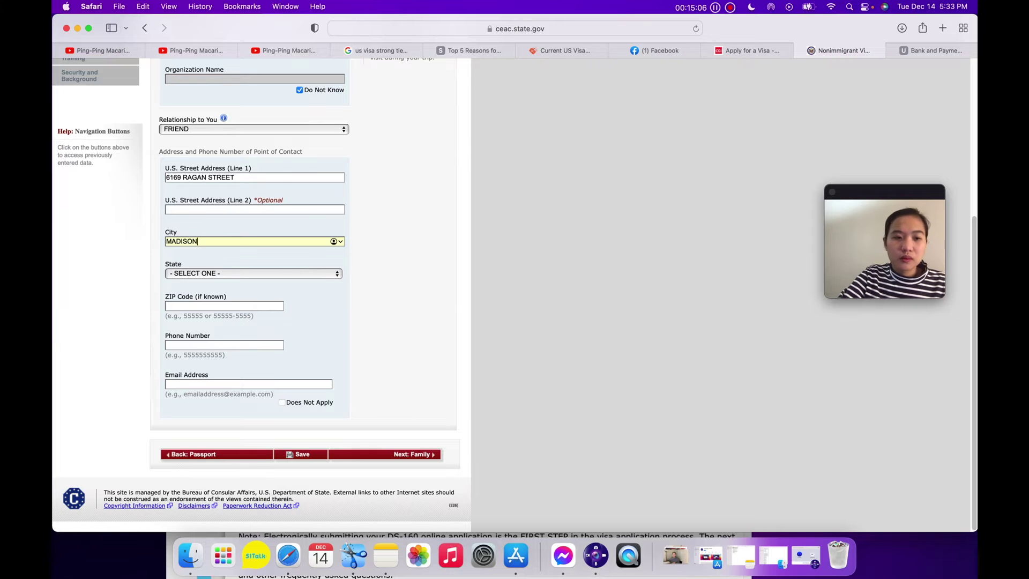
Choose WISCONSIN, fill in the contact's ZIP code, phone and e-mail, and continue to Family.
left_click(315, 273)
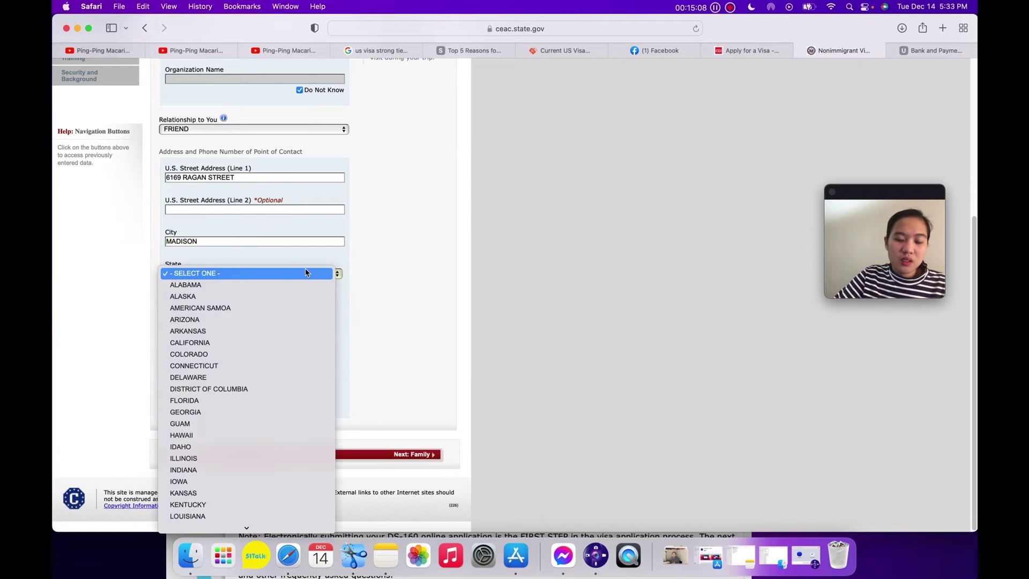
key("w")
key("i")
key("Return")
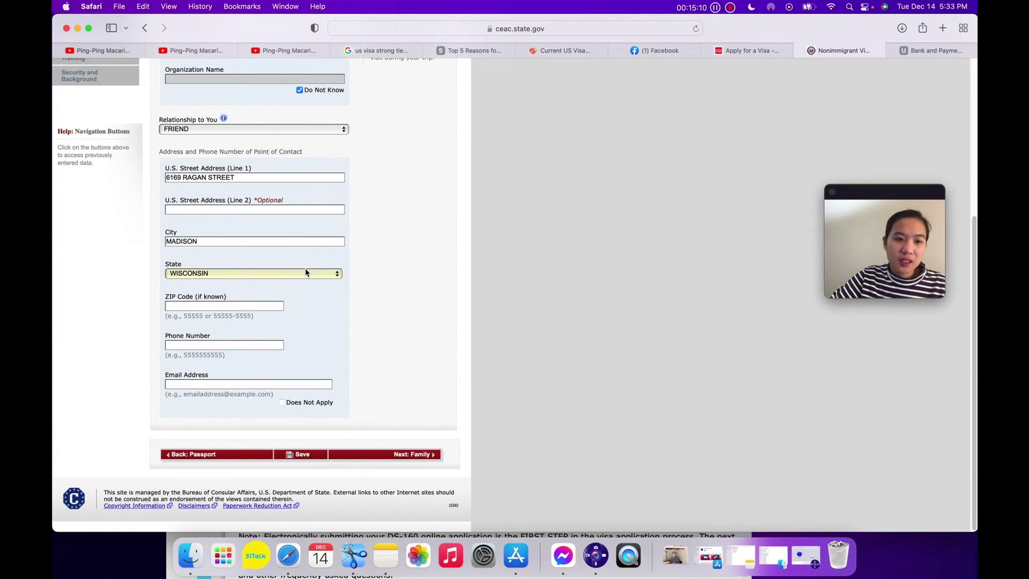
left_click(214, 306)
type("54719")
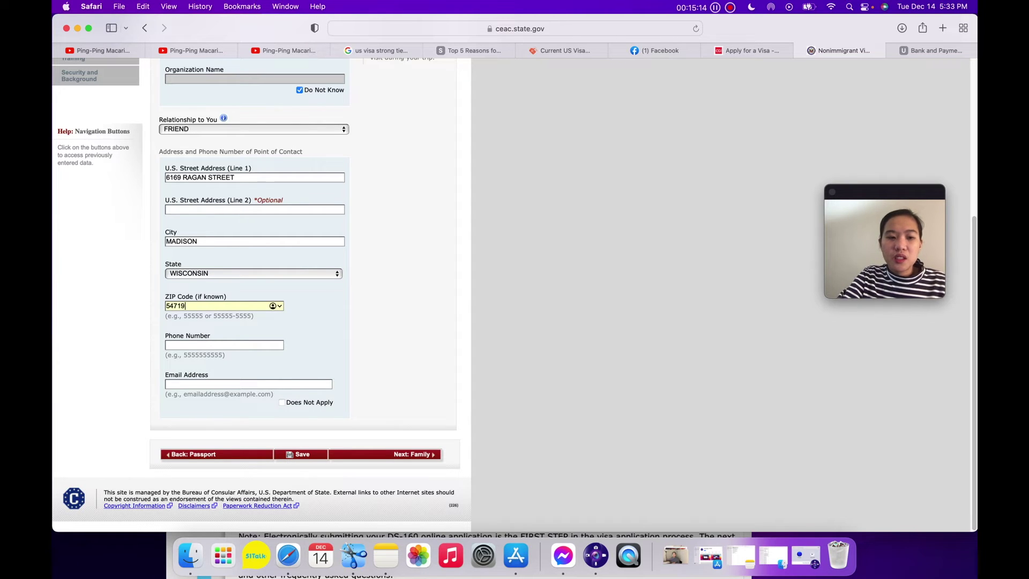
left_click(191, 345)
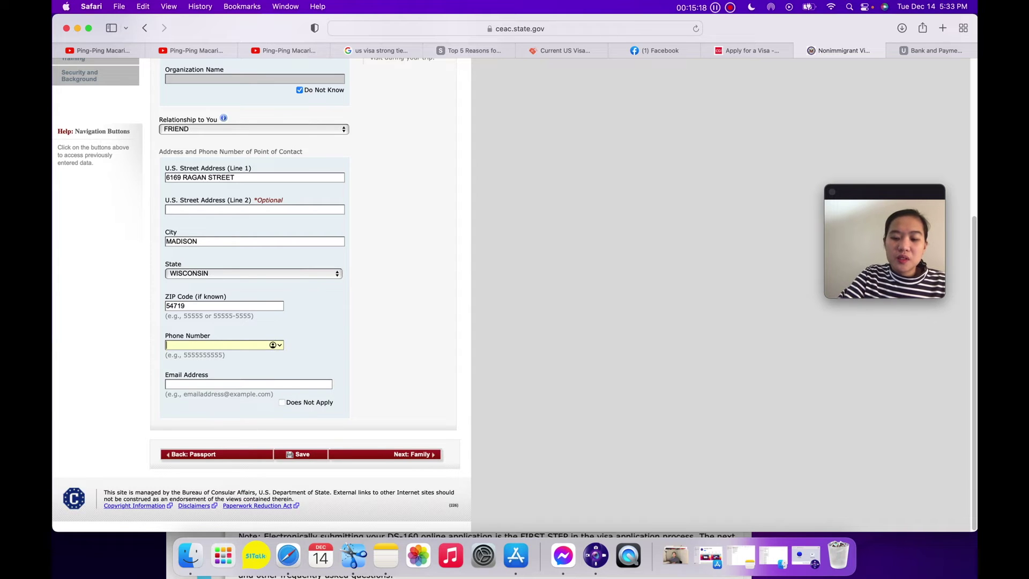
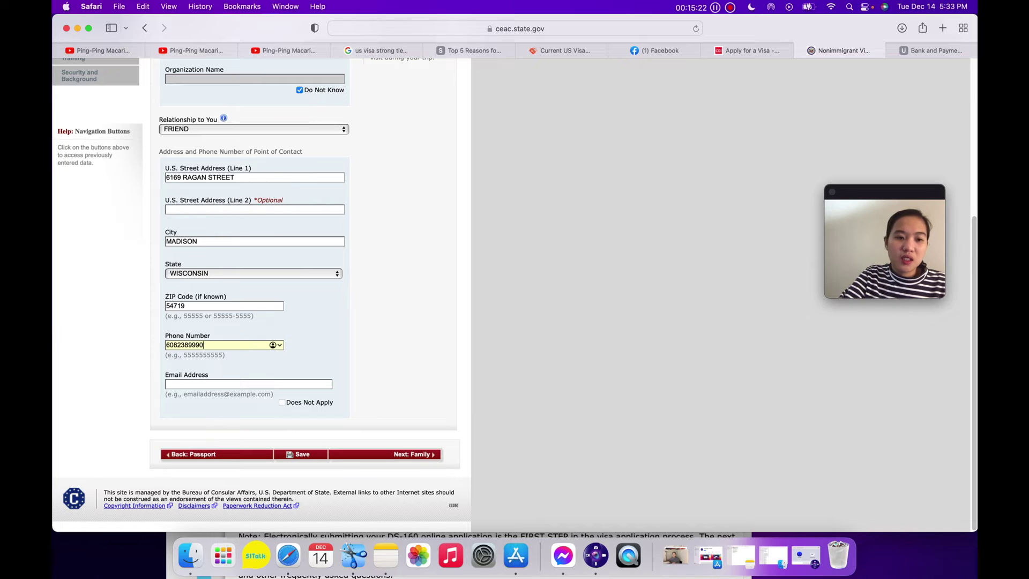
left_click(205, 385)
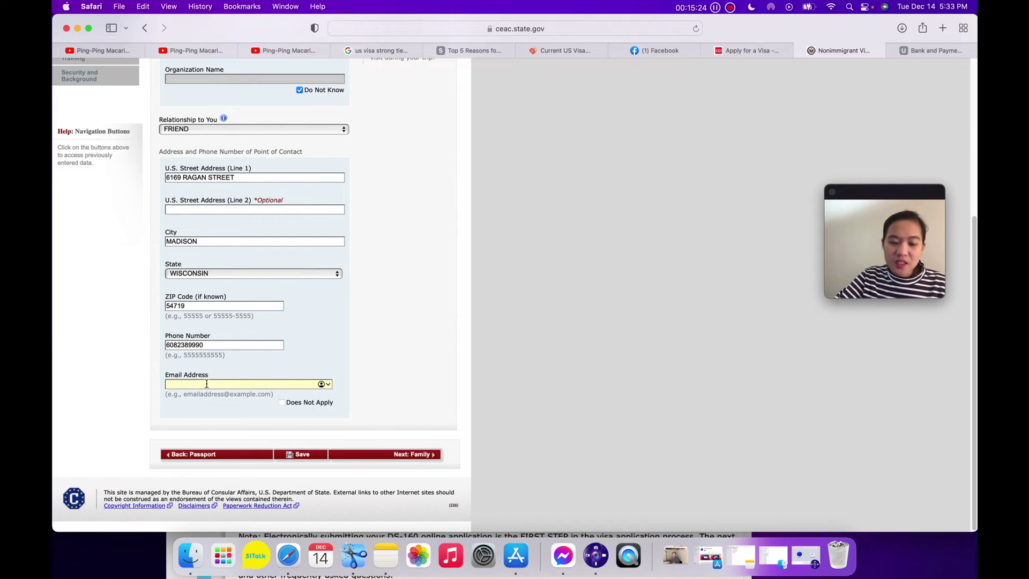
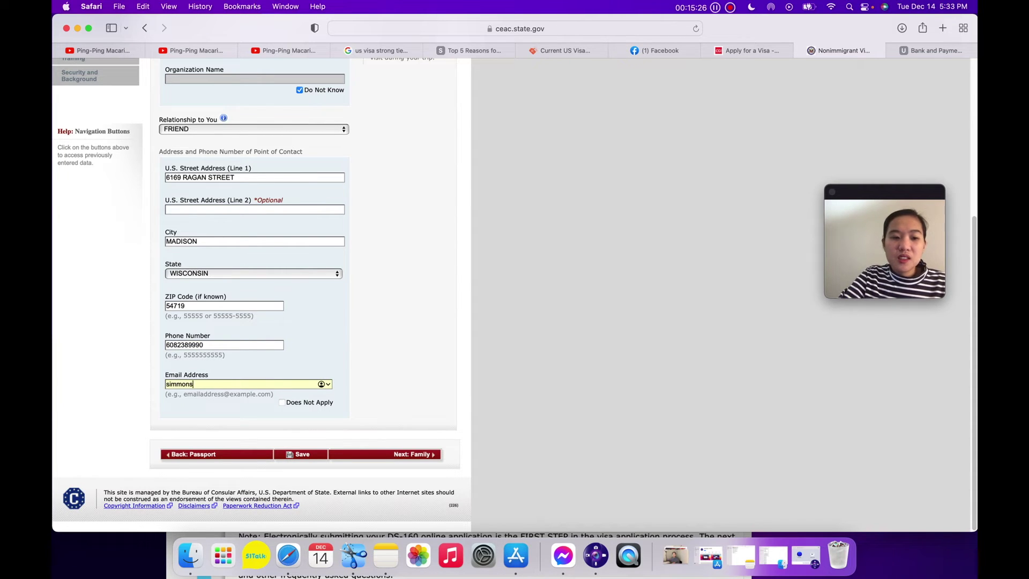
left_click(416, 455)
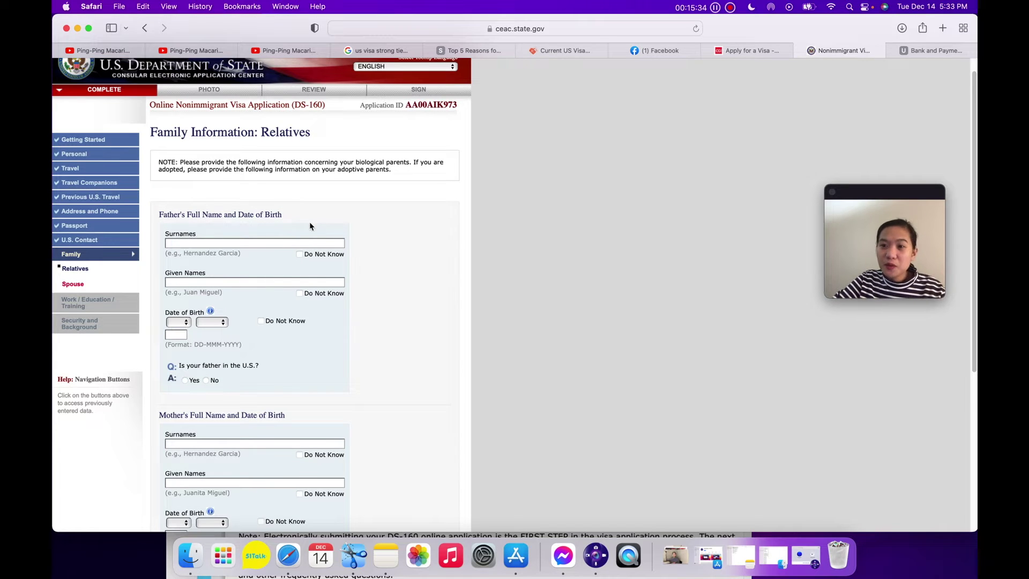
scroll(310, 223, "down", 1)
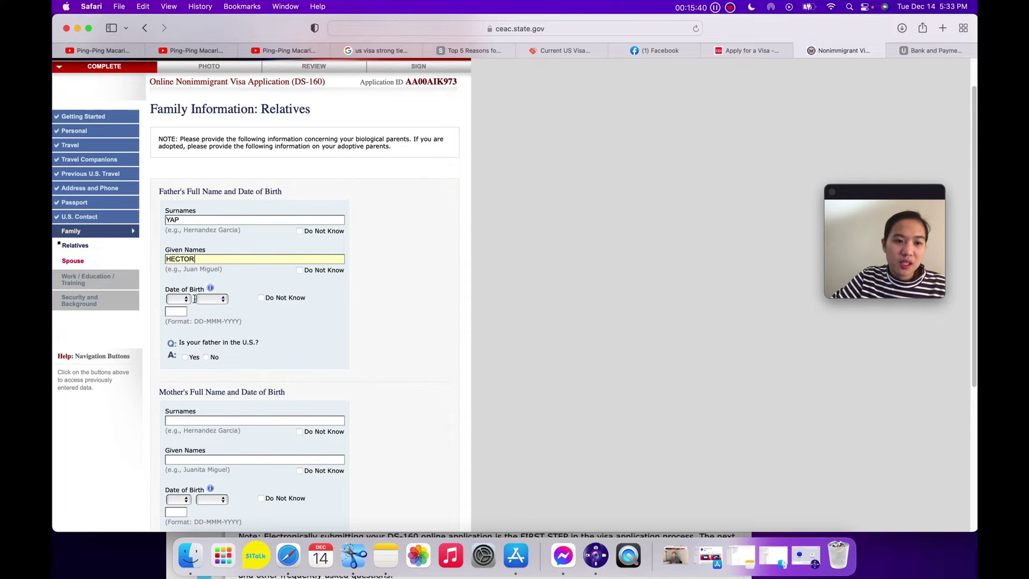
left_click(177, 303)
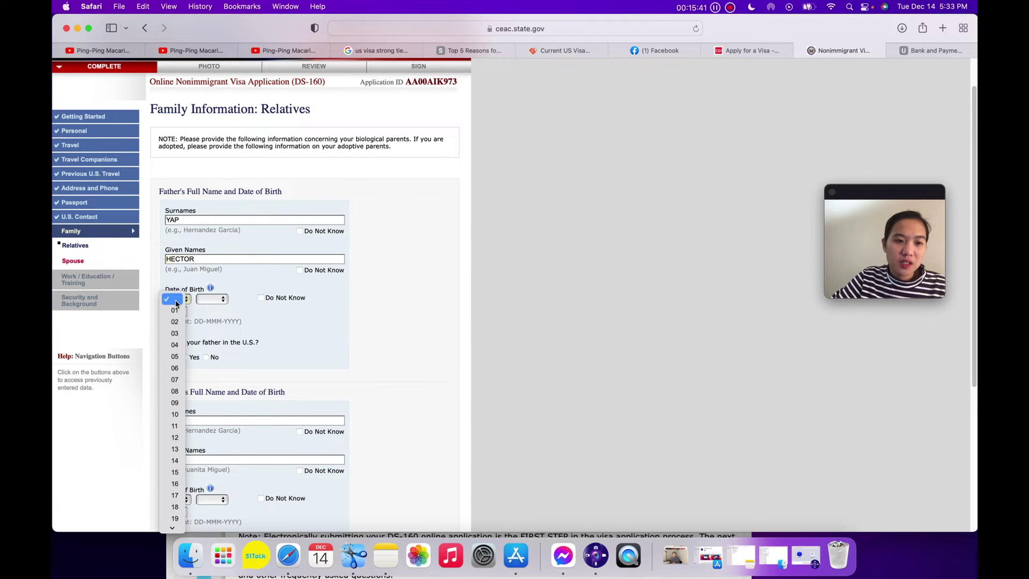
left_click(175, 425)
left_click(208, 300)
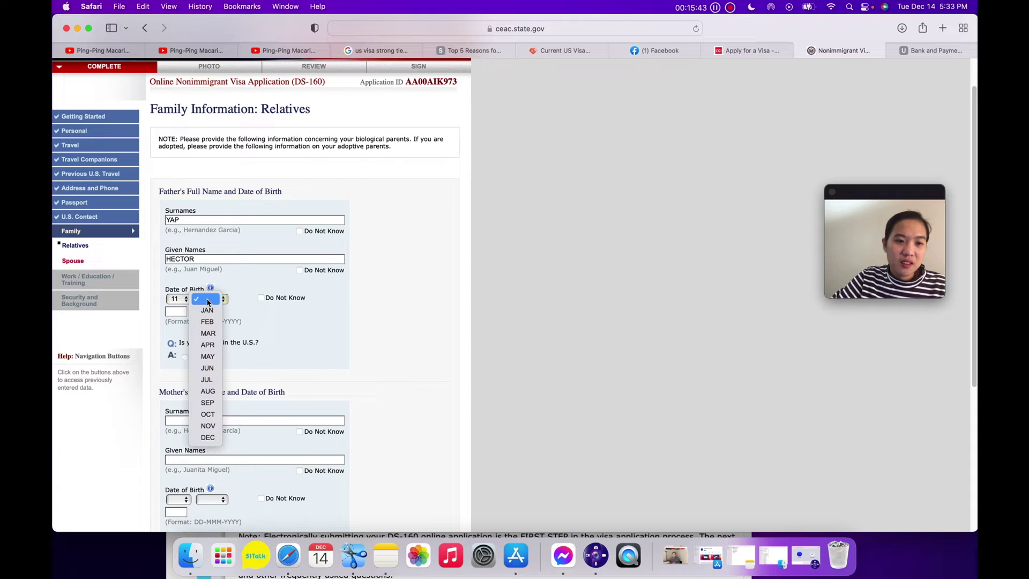
left_click(208, 345)
left_click(181, 313)
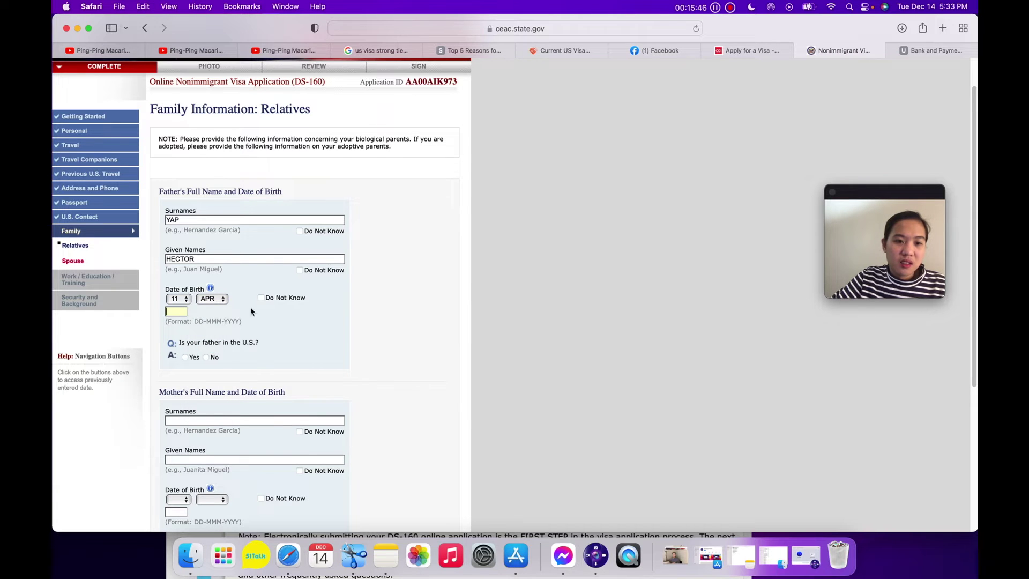
scroll(209, 341, "down", 2)
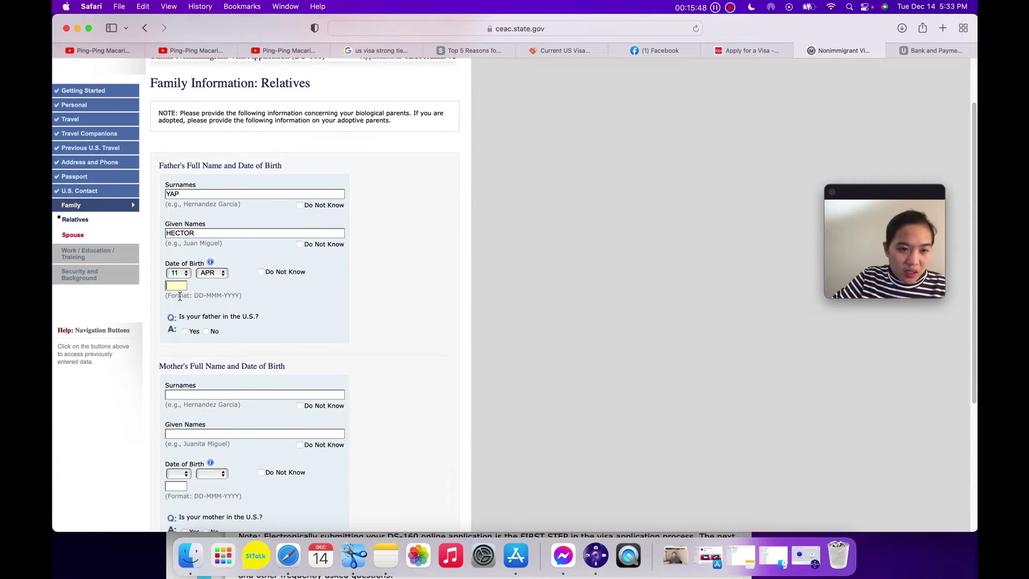
type("1967")
Answer No to whether the father is in the U.S.
scroll(228, 342, "down", 1)
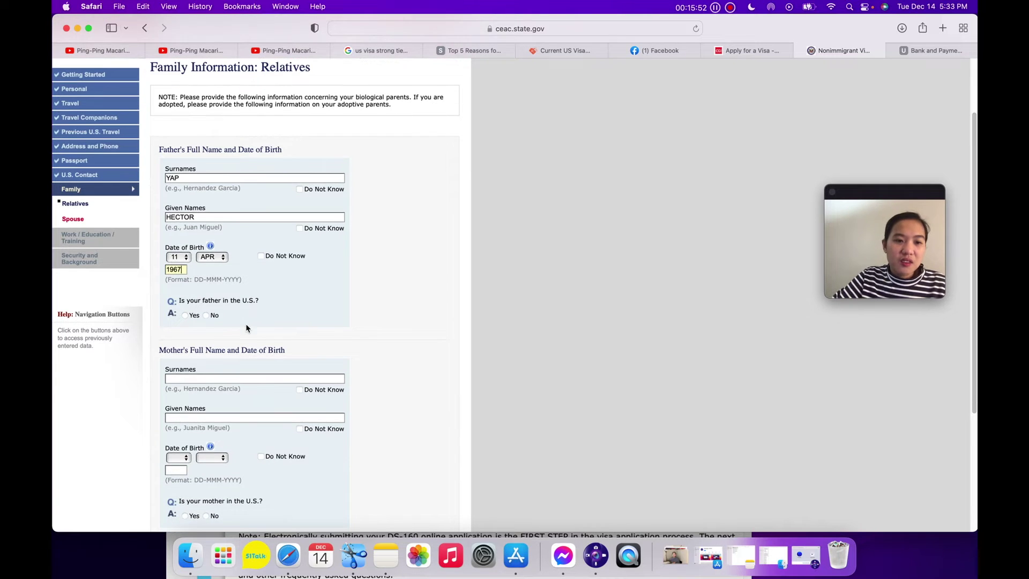
left_click(207, 315)
scroll(252, 324, "down", 3)
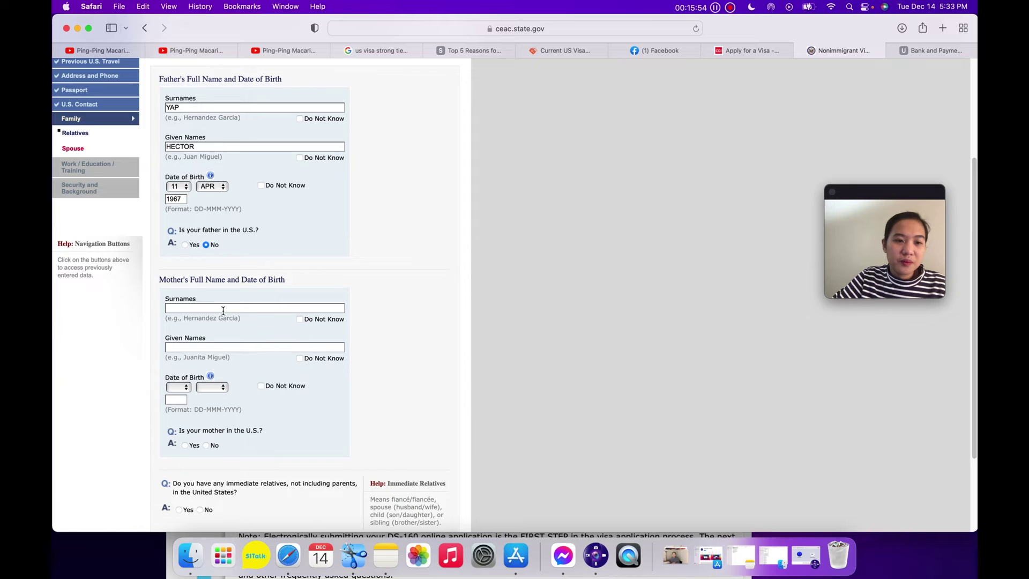
scroll(224, 311, "down", 1)
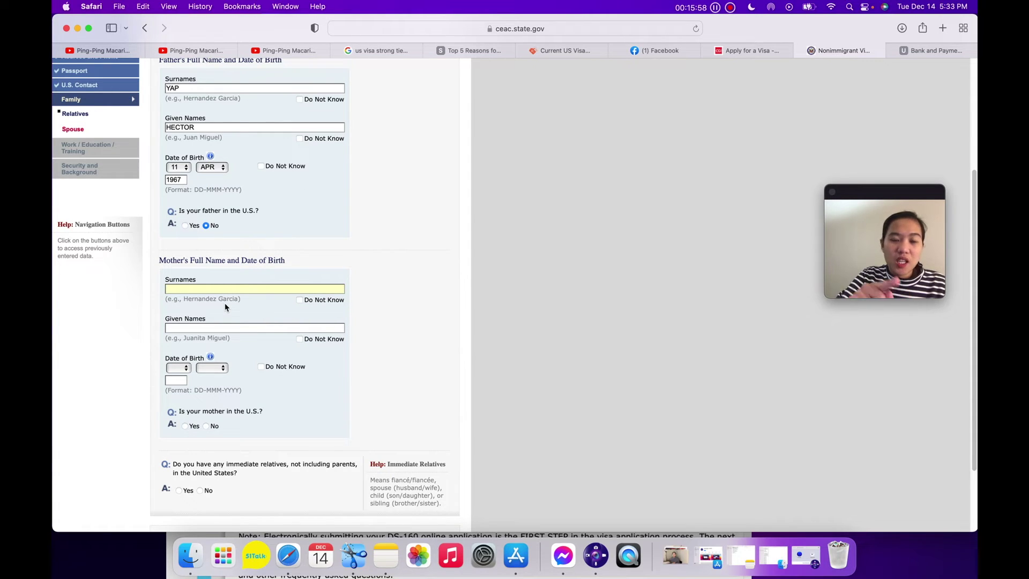
scroll(245, 326, "down", 1)
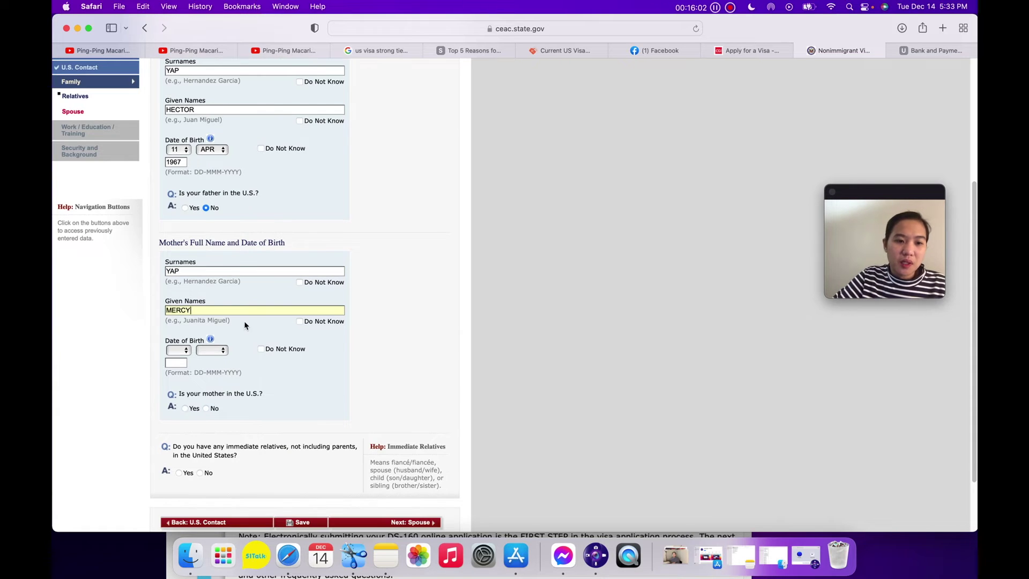
left_click(182, 351)
left_click(211, 355)
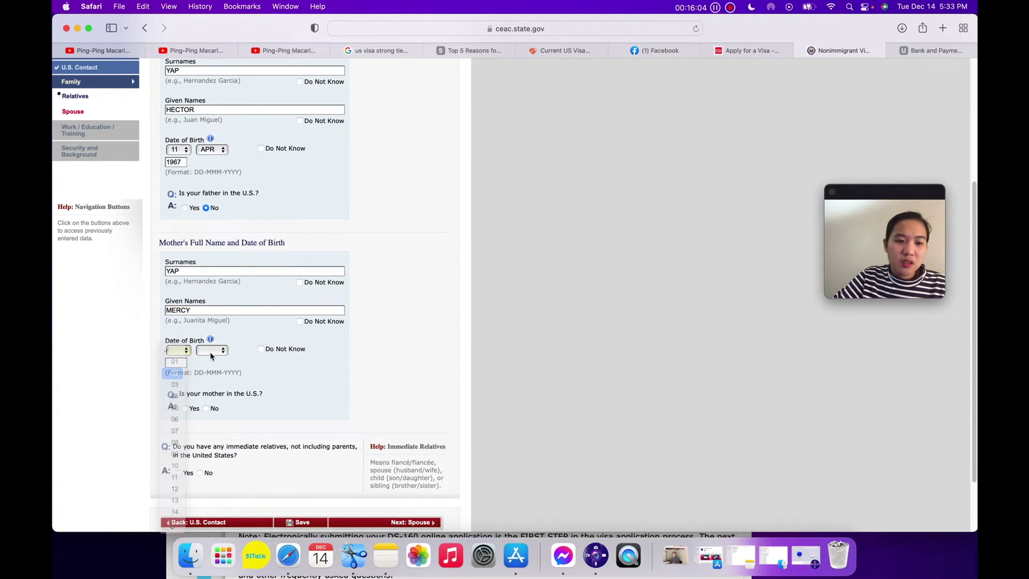
left_click(211, 355)
left_click(208, 488)
left_click(177, 364)
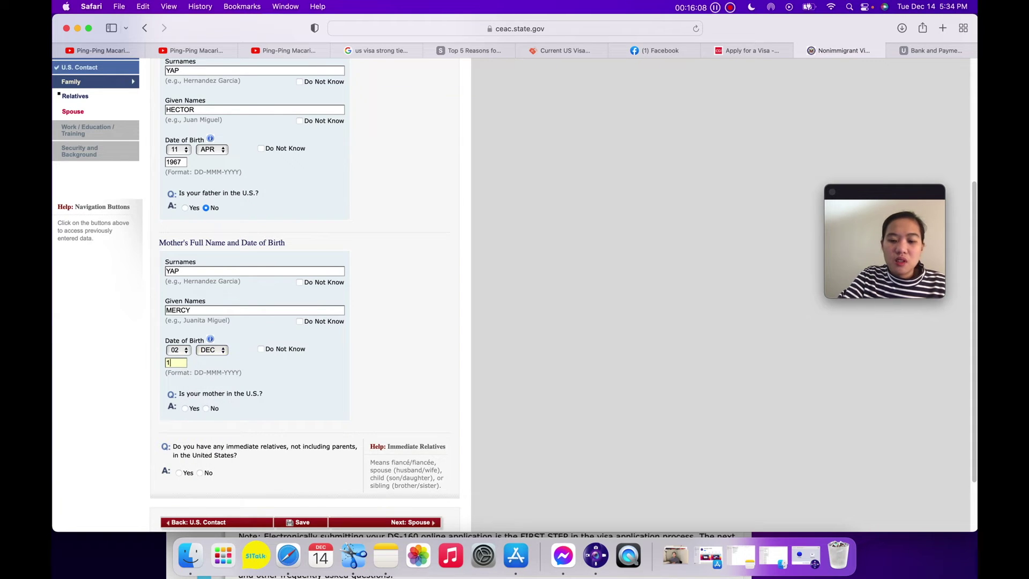
Answer No for the mother being in the U.S. and for other immediate relatives there.
scroll(235, 410, "down", 3)
left_click(206, 333)
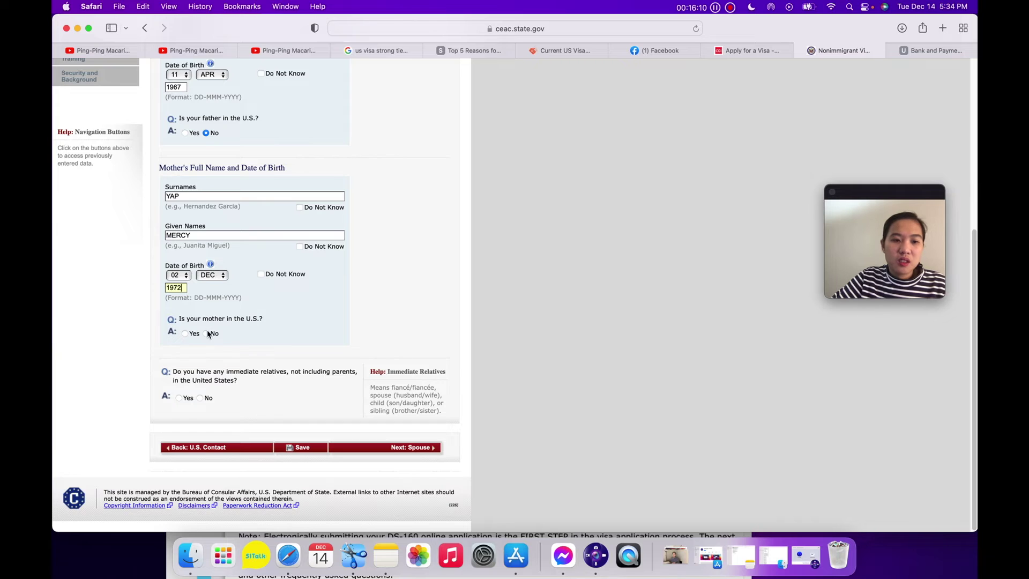
left_click(200, 397)
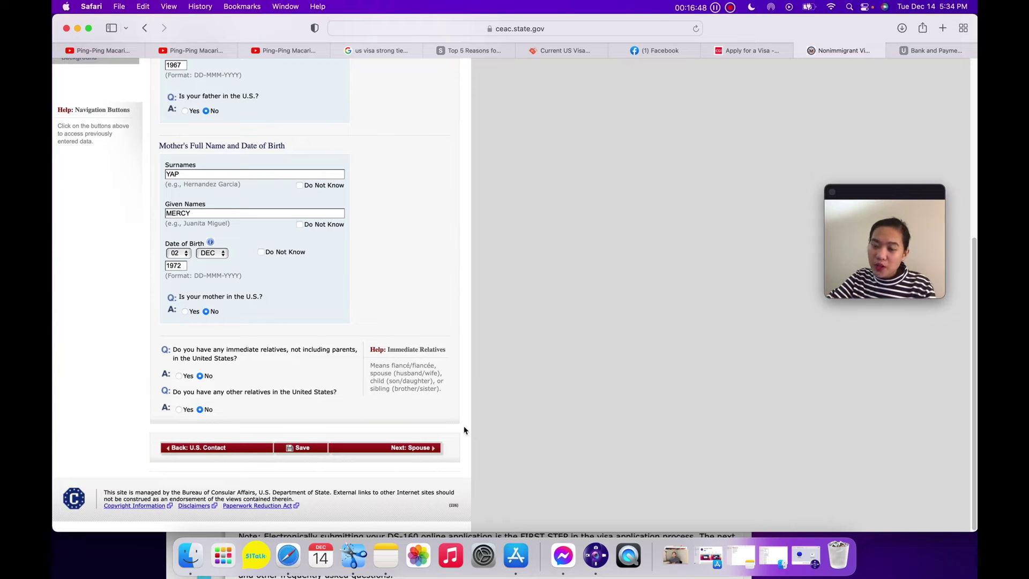
Continue to the Family Information: Spouse page, ready to fill the Spouse's Surnames field.
left_click(423, 449)
scroll(321, 351, "down", 1)
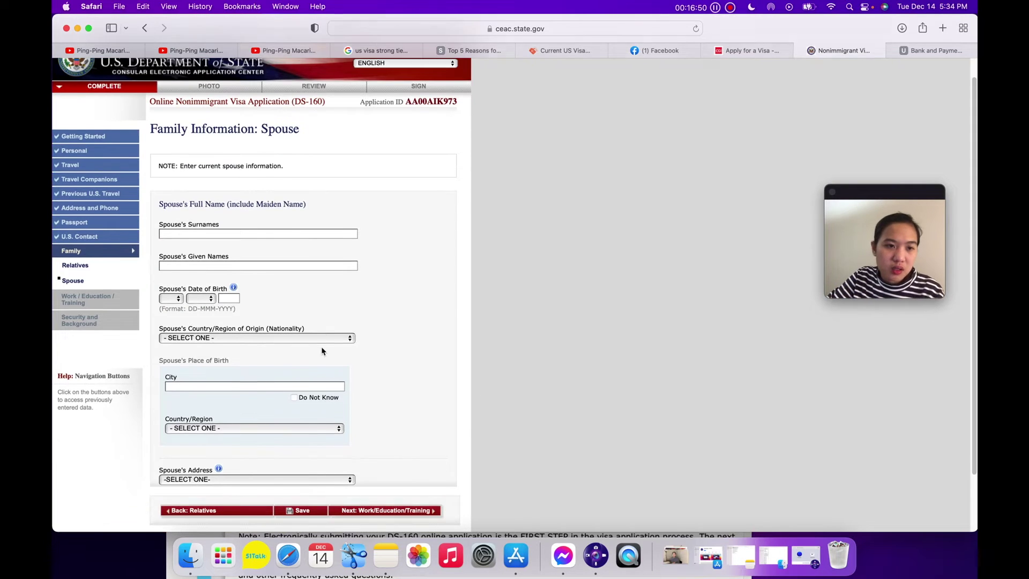
scroll(276, 311, "down", 1)
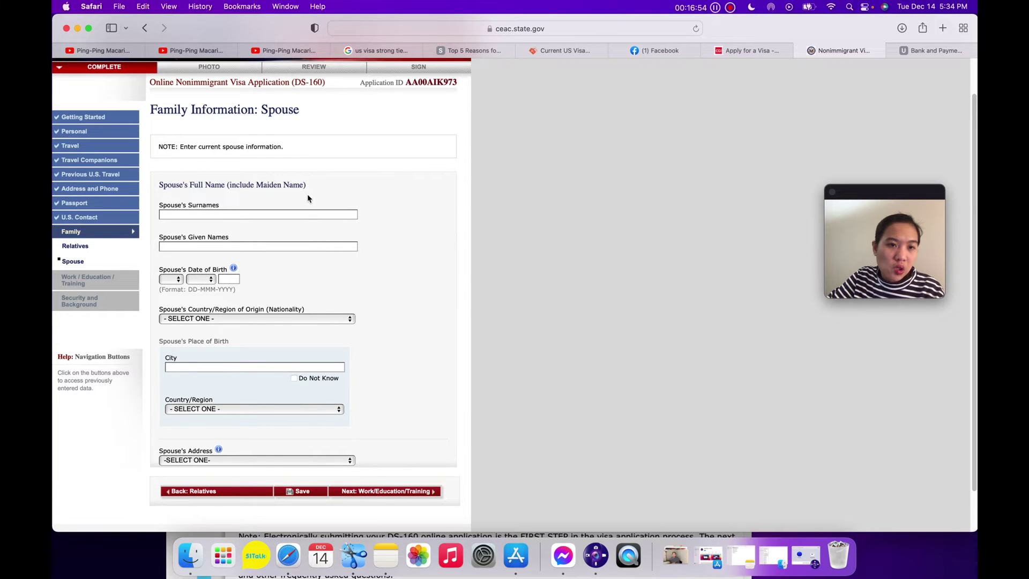
scroll(305, 206, "down", 1)
scroll(317, 260, "down", 1)
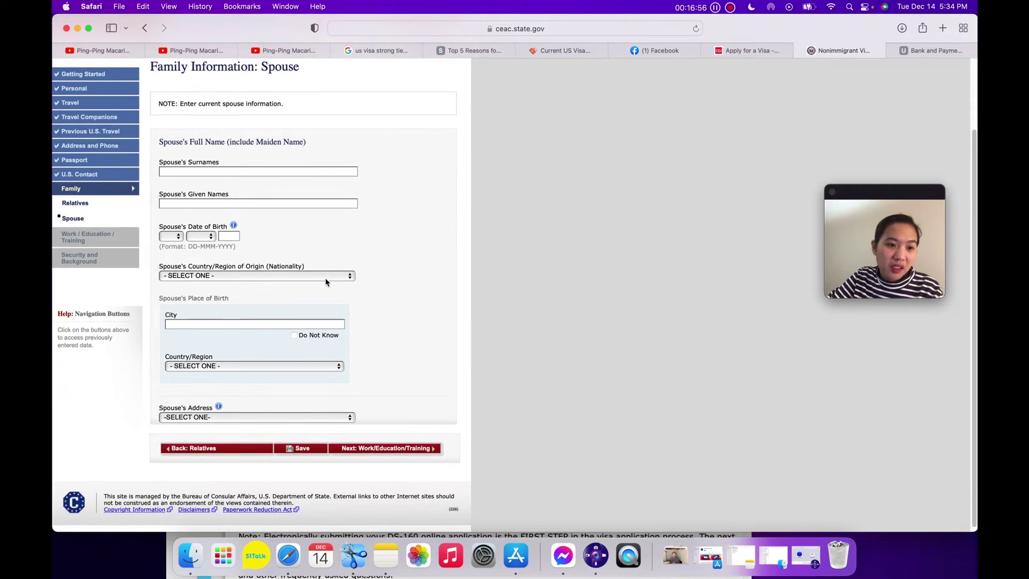
left_click(250, 194)
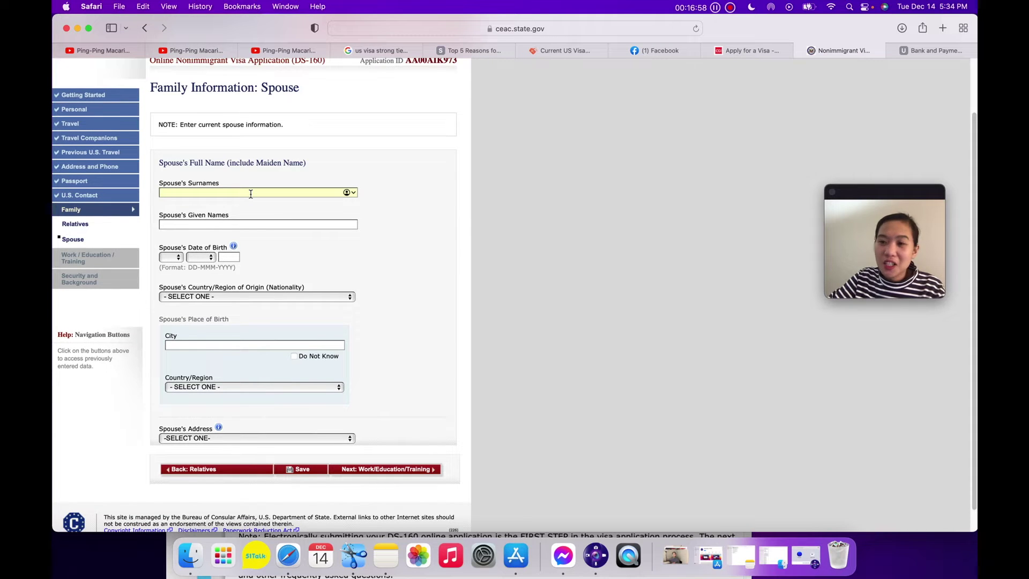